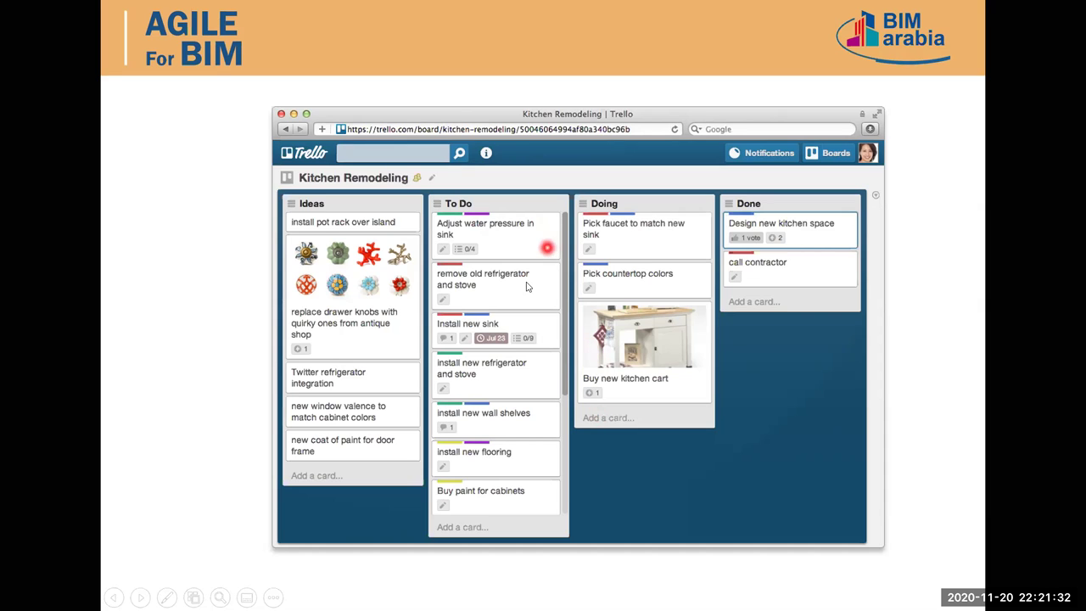
# - Leave the finished slide show and bring up the Trello home page in Microsoft Edge
pyautogui.click(668, 291)
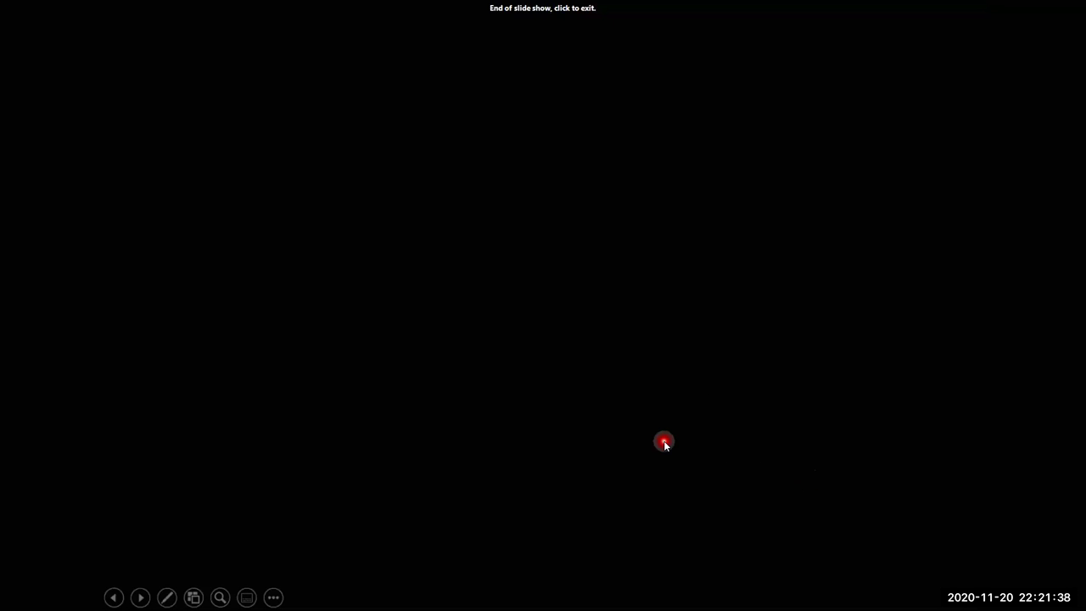
pyautogui.hotkey('alt', 'Tab')
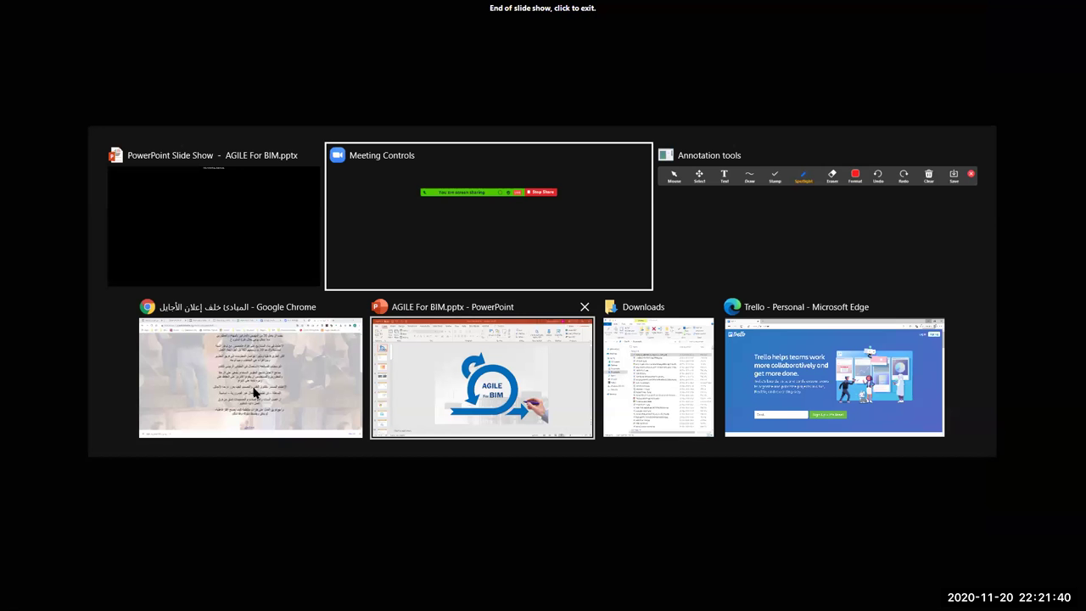
pyautogui.click(311, 349)
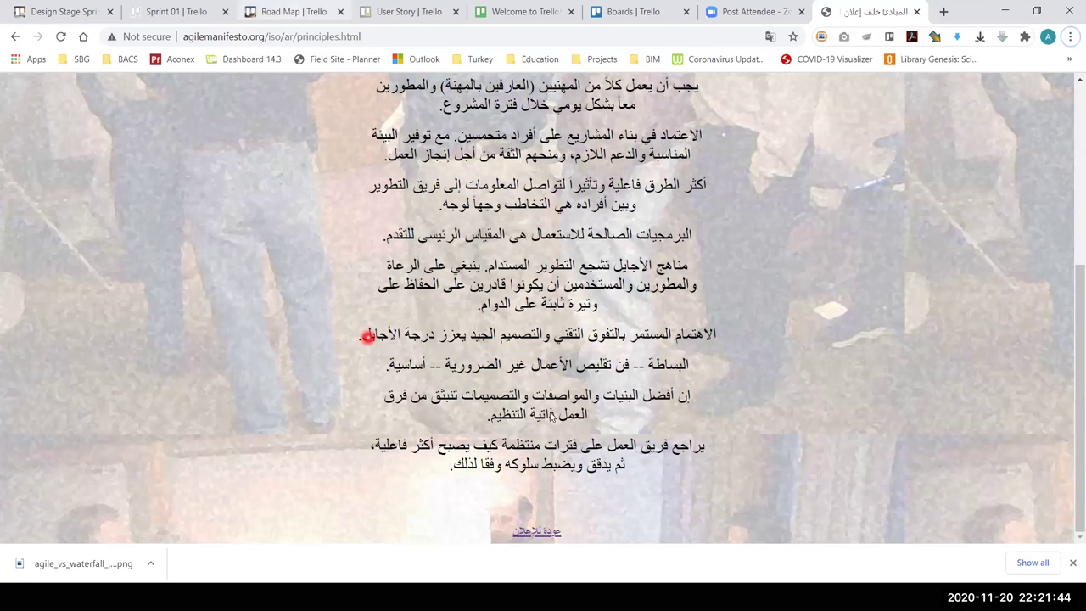
pyautogui.hotkey('alt', 'Tab')
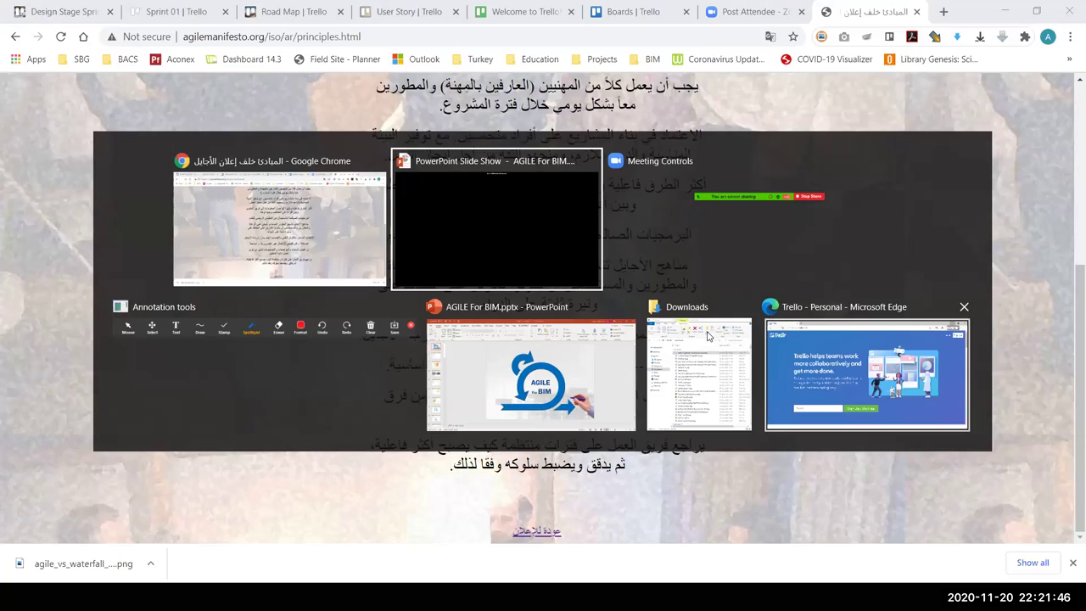
pyautogui.click(866, 373)
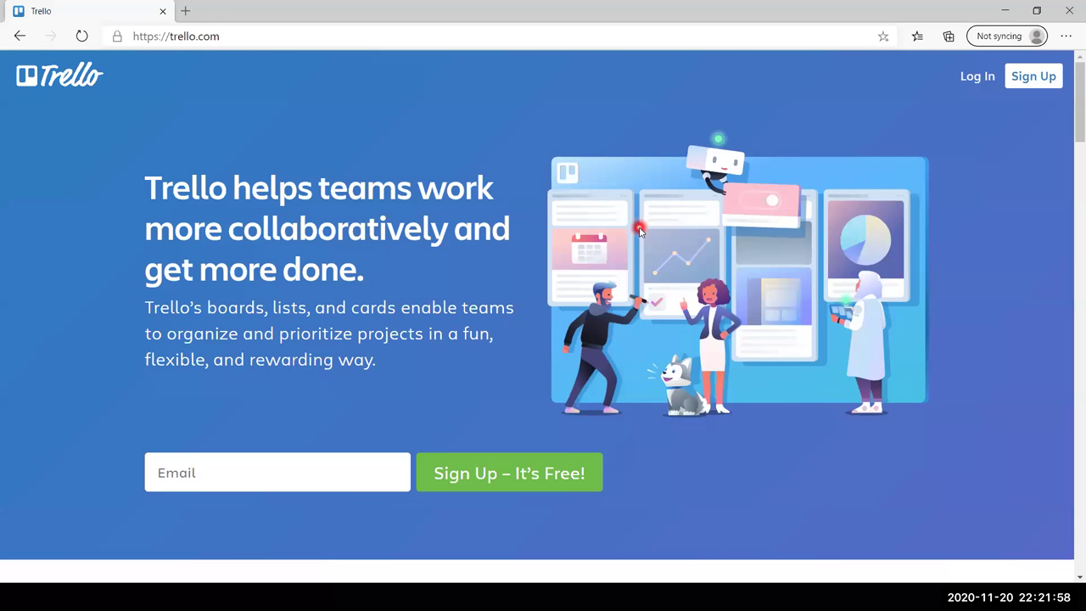
# - Switch to Google Chrome and open the Trello Team's User Story board from the boards overview
pyautogui.hotkey('alt', 'Tab')
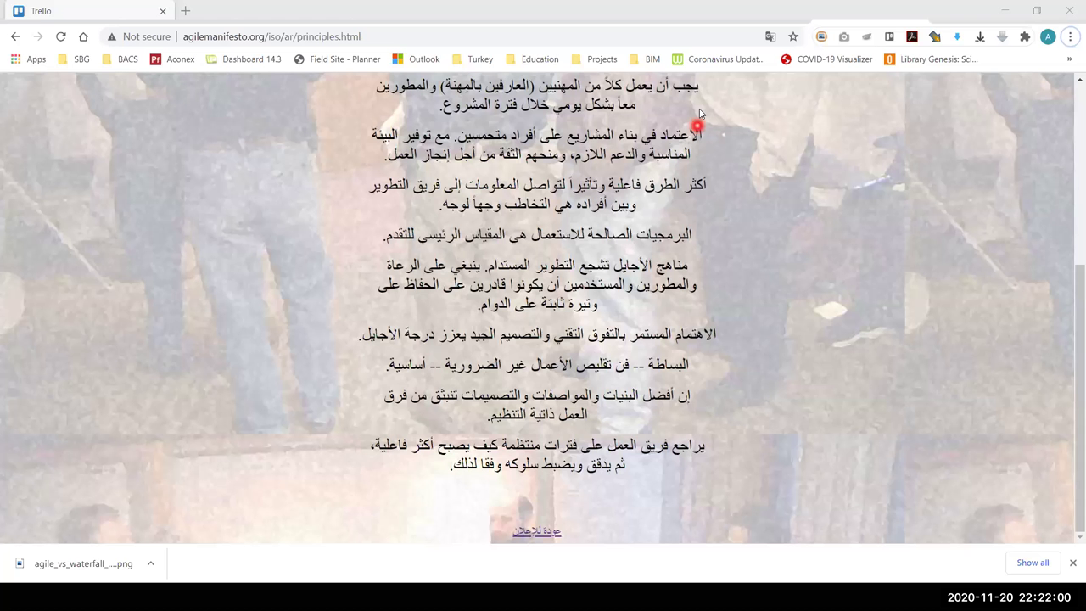
pyautogui.click(63, 11)
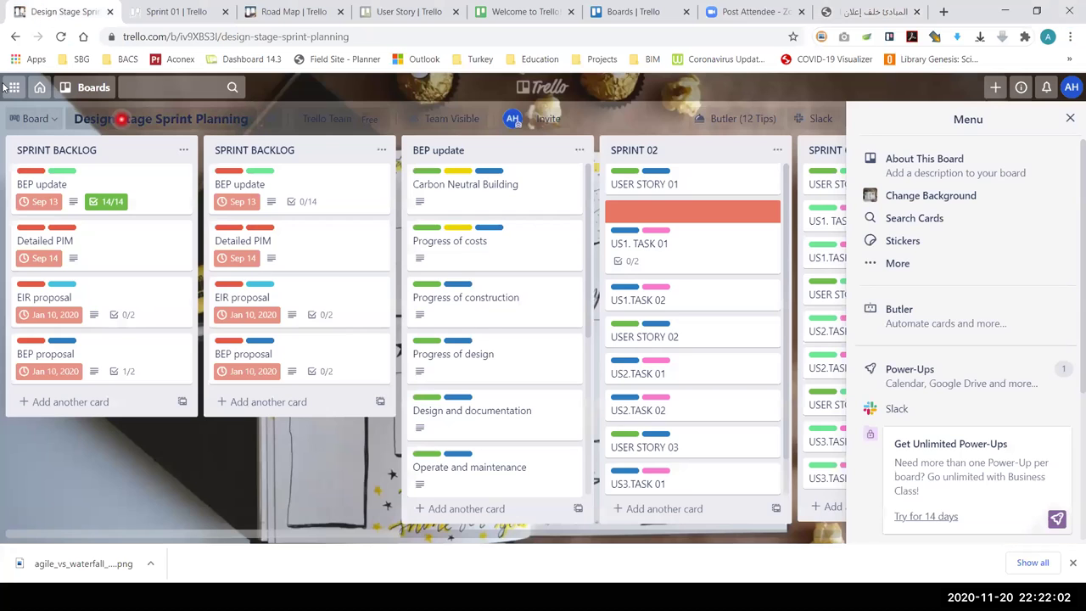
pyautogui.click(39, 87)
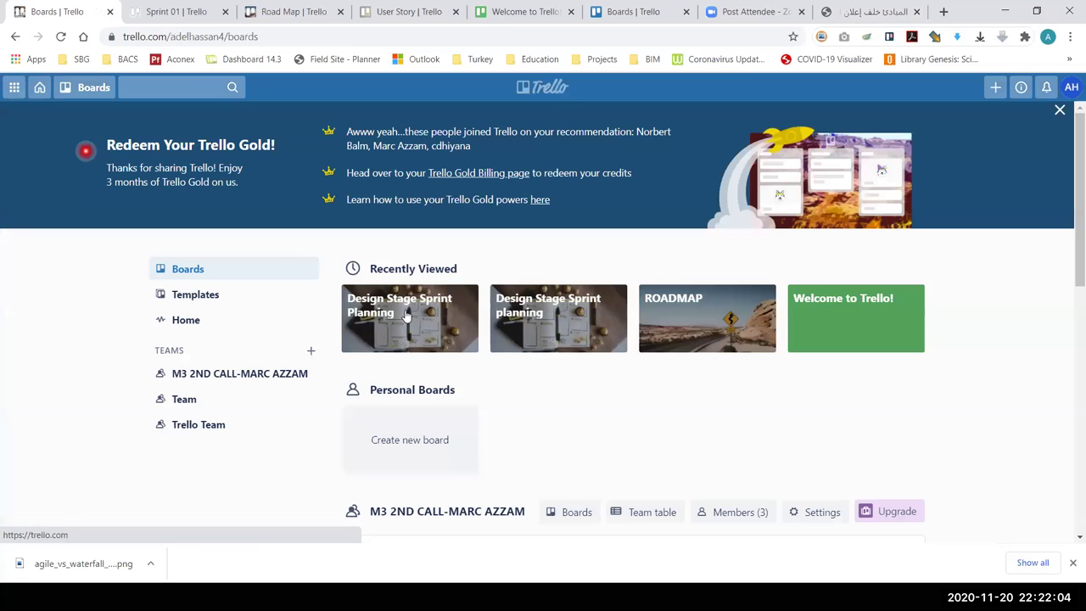
pyautogui.scroll(-4, 567, 342)
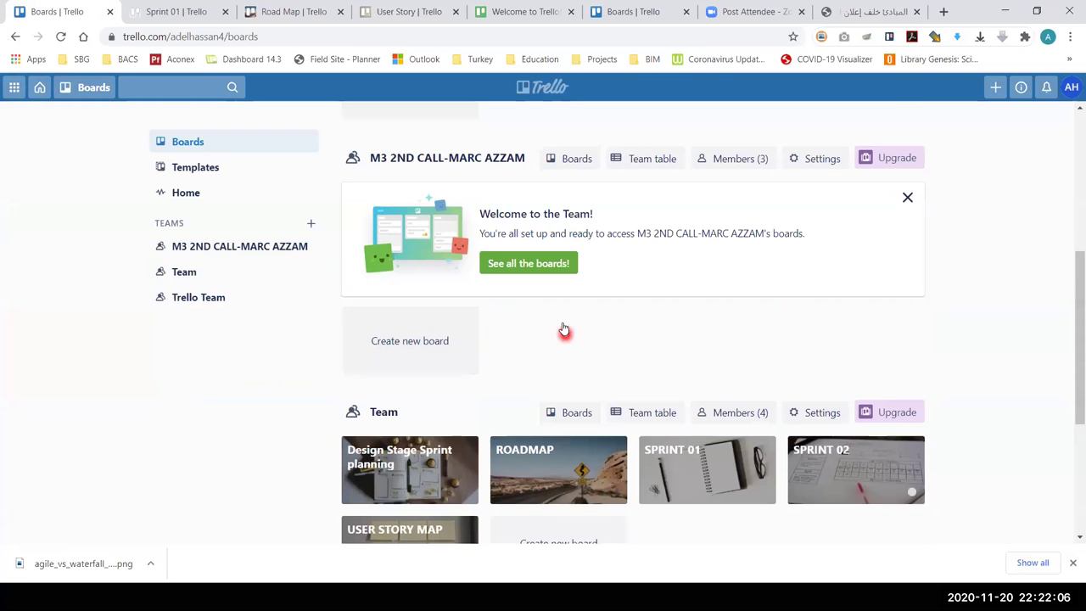
pyautogui.scroll(-3, 551, 326)
pyautogui.scroll(2, 611, 297)
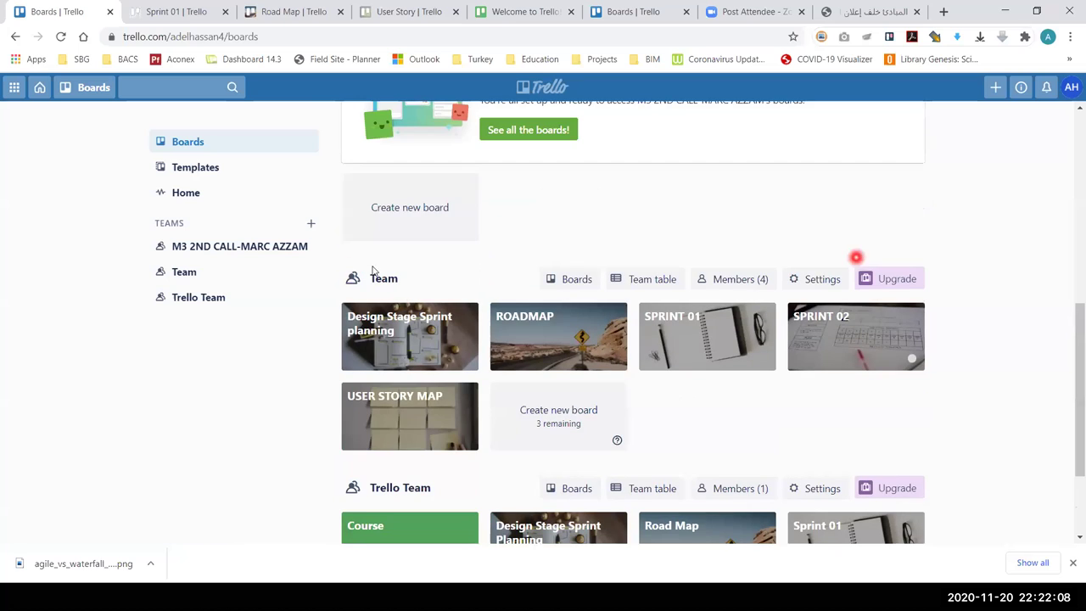
pyautogui.scroll(-1, 744, 270)
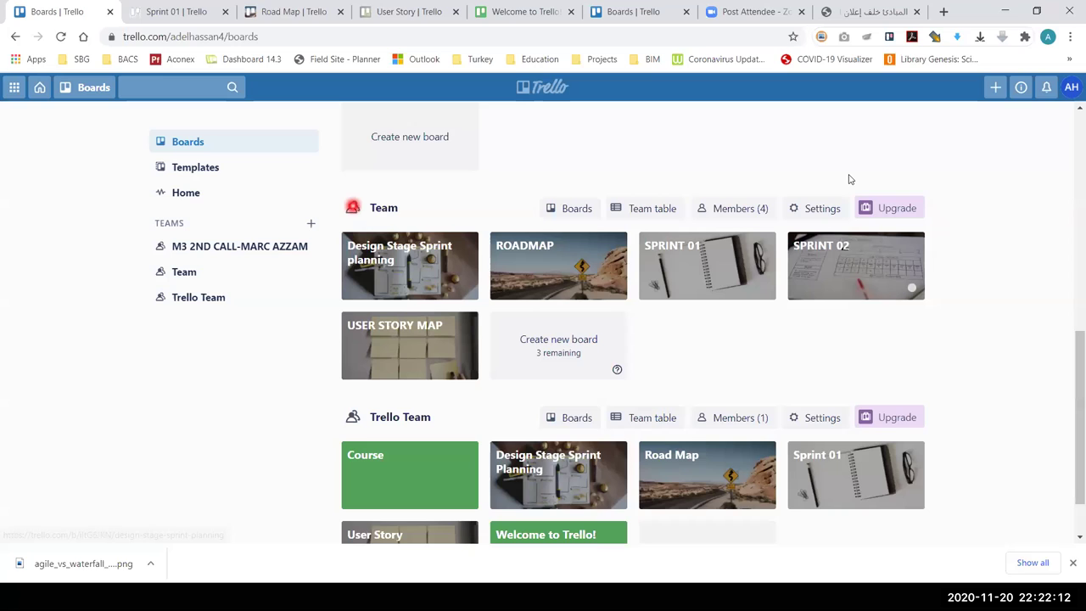
pyautogui.scroll(-1, 417, 464)
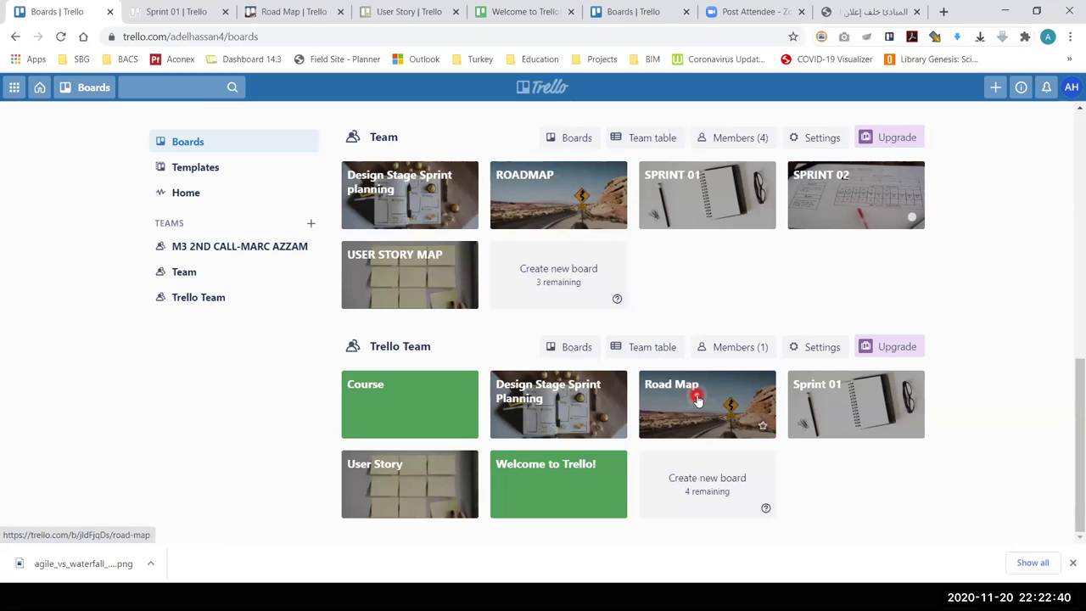
pyautogui.click(402, 481)
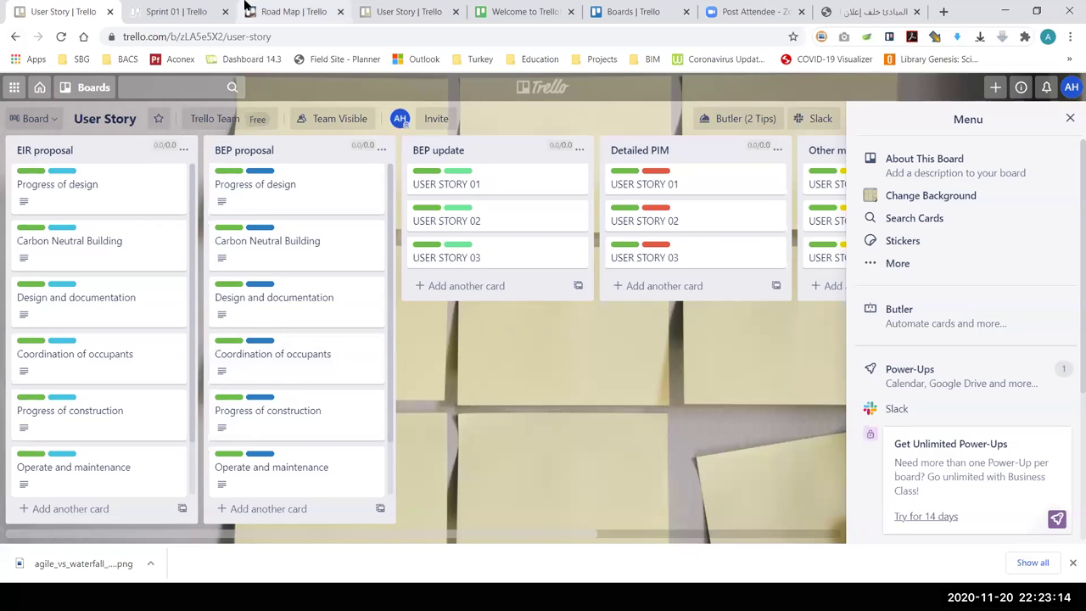
# - On the Sprint 01 board, move the US1. TASK 01 card from Sprint Backlog to To Do
pyautogui.click(176, 12)
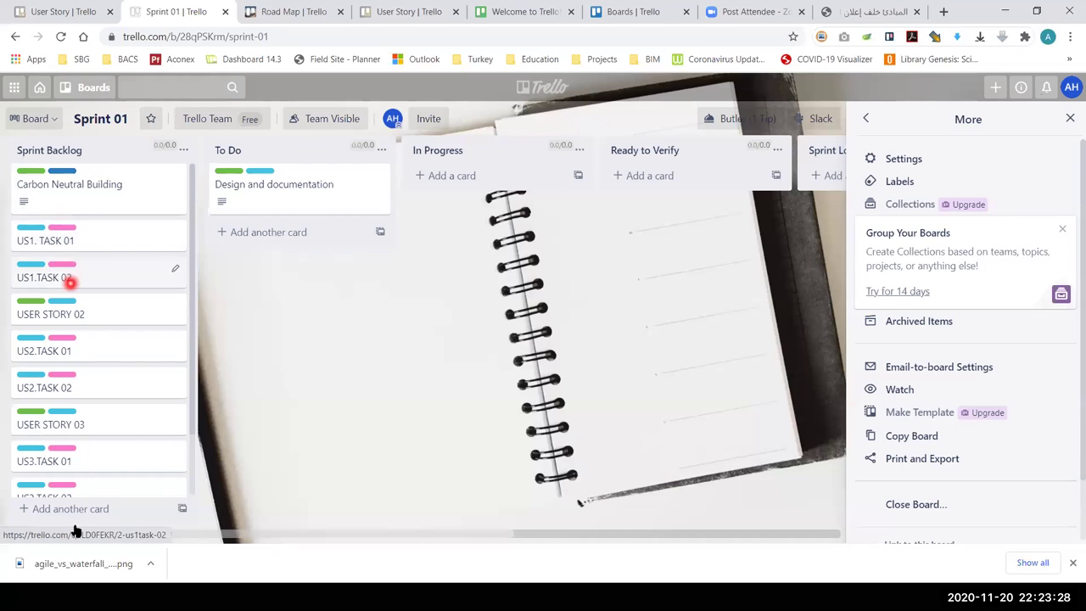
pyautogui.moveTo(66, 240); pyautogui.dragTo(259, 278)
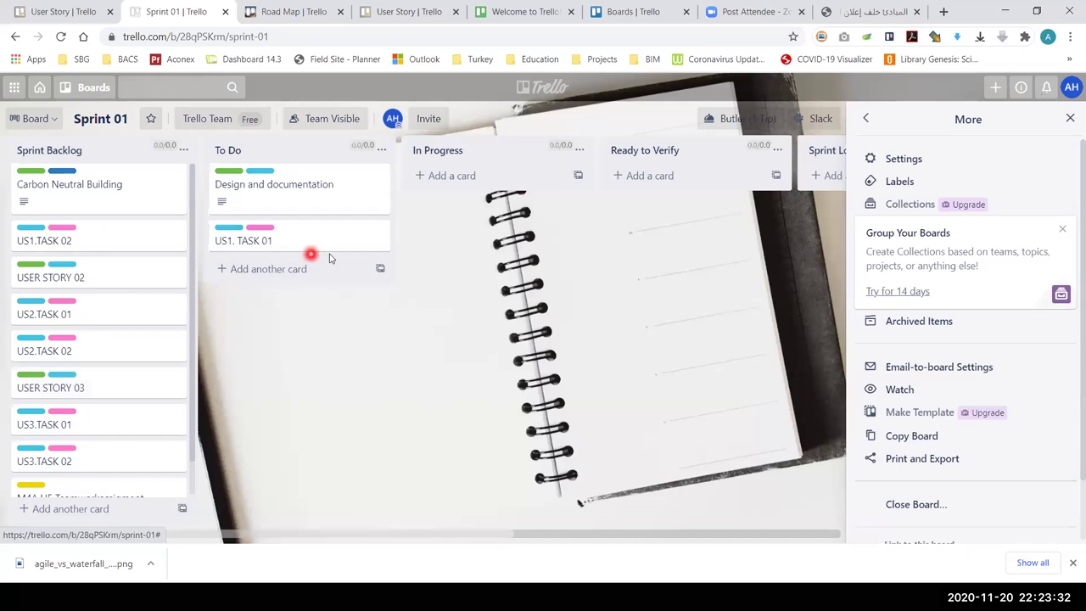
# - Move the US1. TASK 01 card to Ready to Verify and return it to To Do
pyautogui.moveTo(281, 240); pyautogui.dragTo(620, 197)
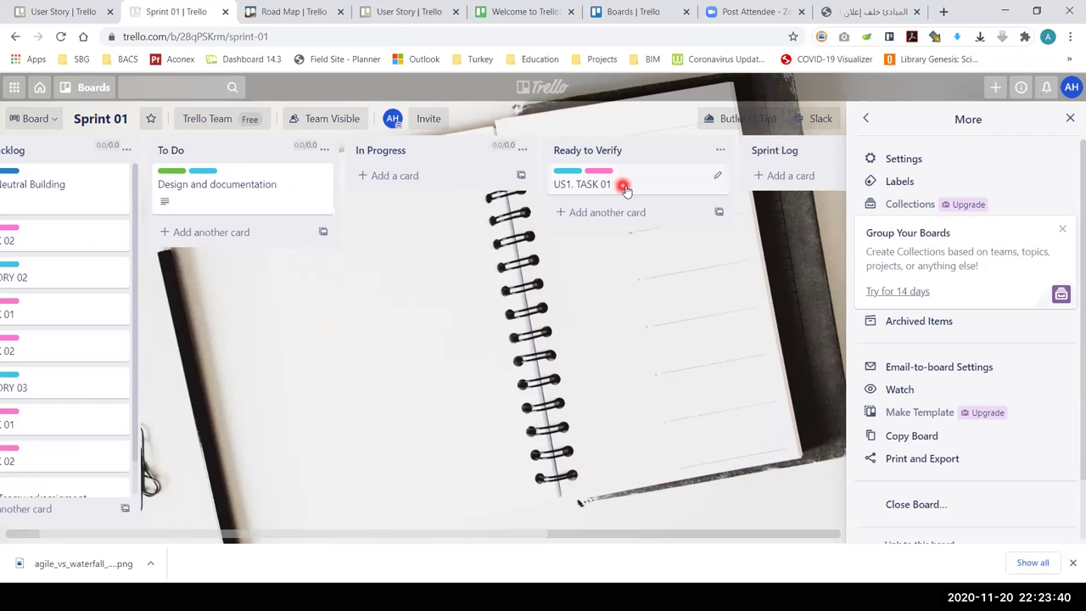
pyautogui.moveTo(625, 184); pyautogui.dragTo(250, 273)
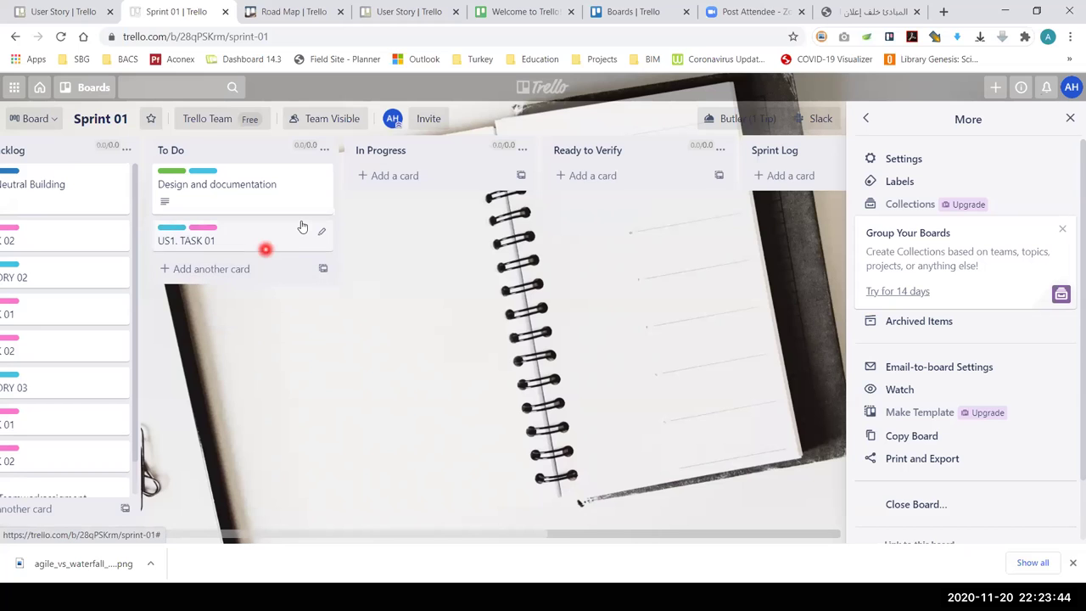
# - Look through the lists of the Road Map, Welcome to Trello! and User Story boards
pyautogui.click(273, 11)
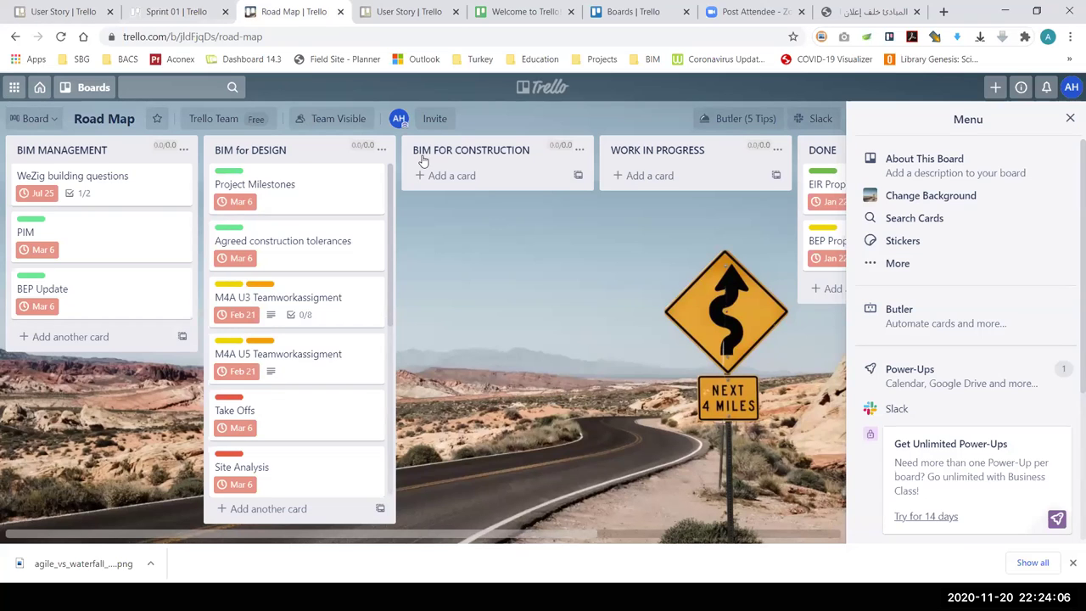
pyautogui.hotkey('ctrl', 'Tab')
pyautogui.click(515, 14)
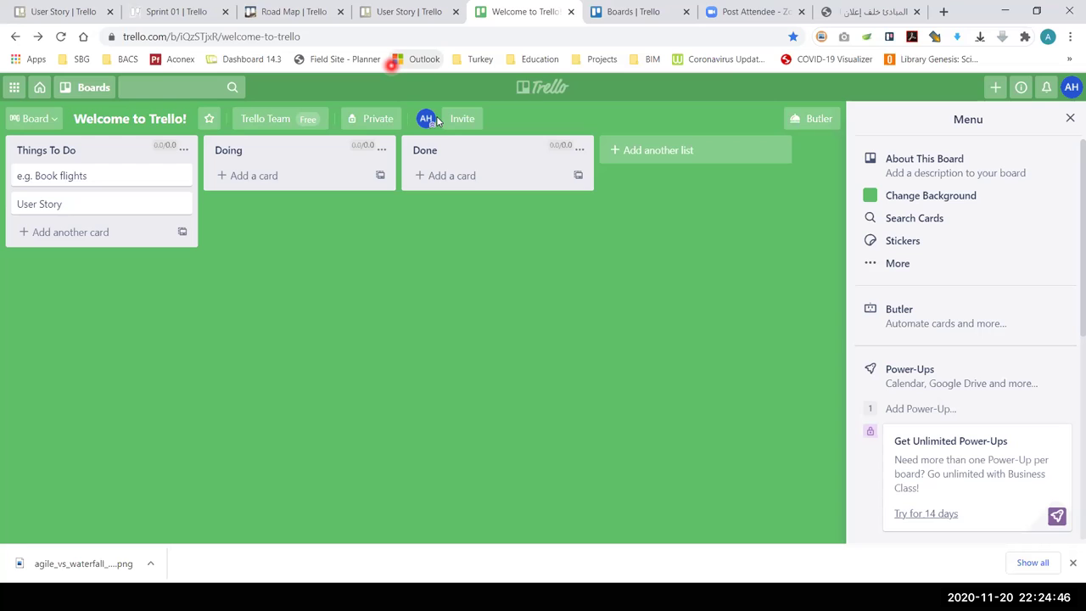
pyautogui.click(169, 294)
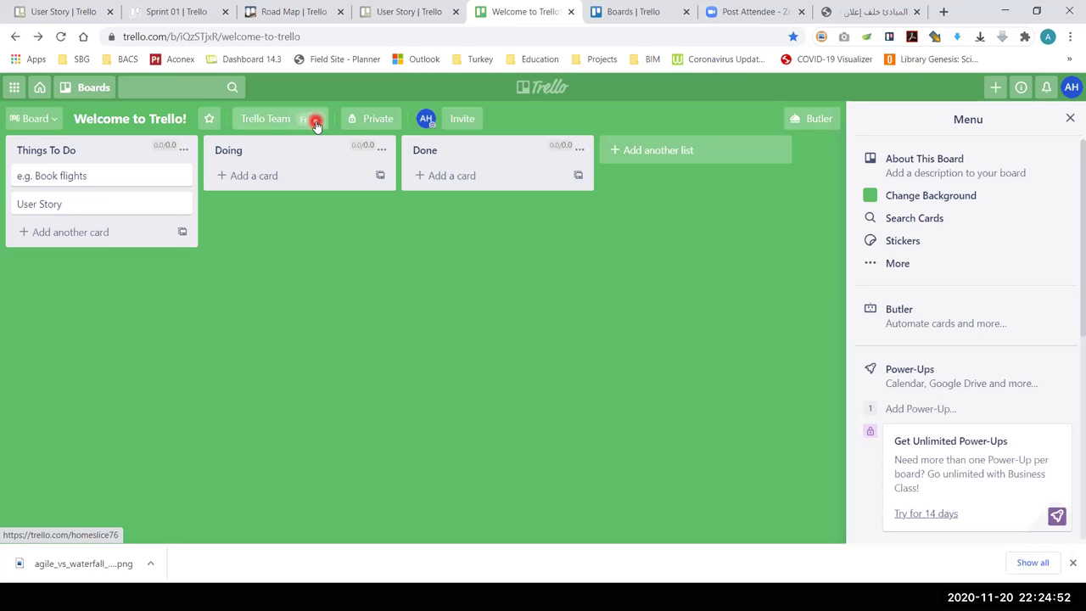
pyautogui.click(59, 11)
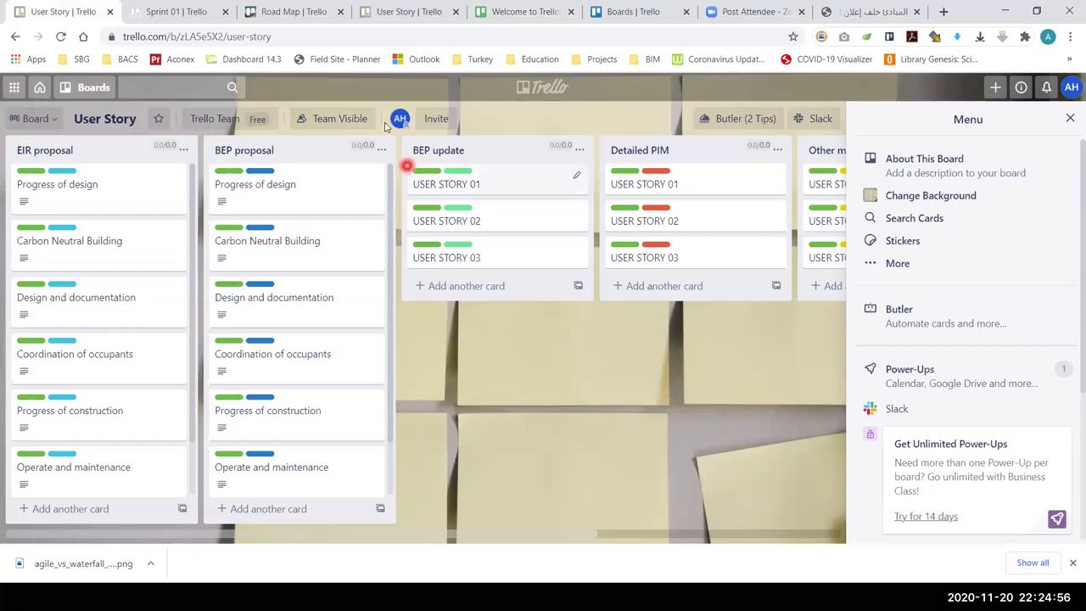
# - Examine the details of the Carbon Neutral Building and US1. TASK 01 cards on the Sprint 01 board
pyautogui.click(174, 11)
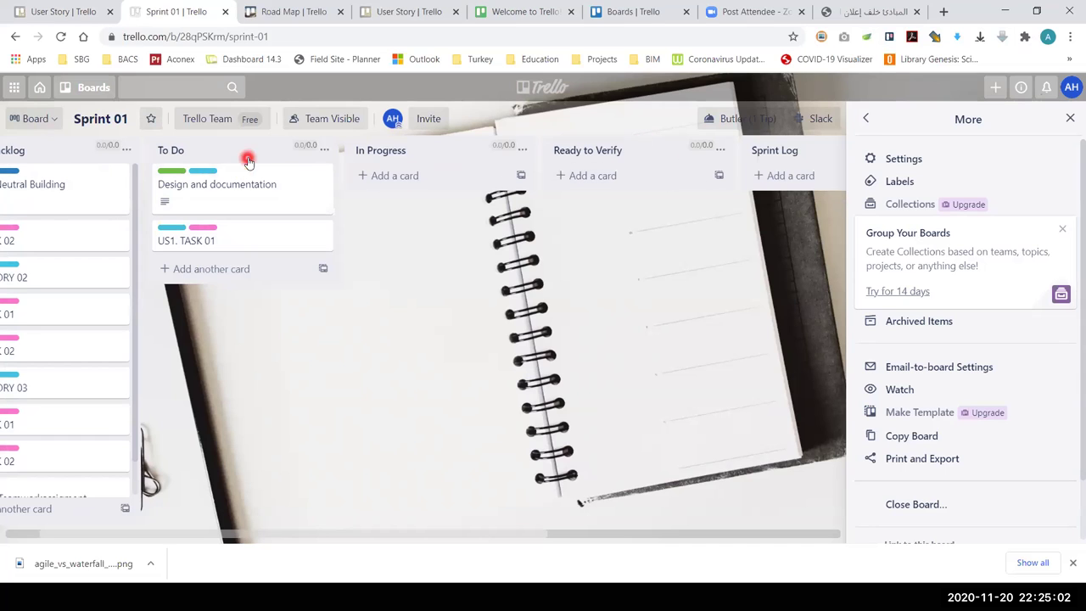
pyautogui.click(185, 150)
pyautogui.click(40, 198)
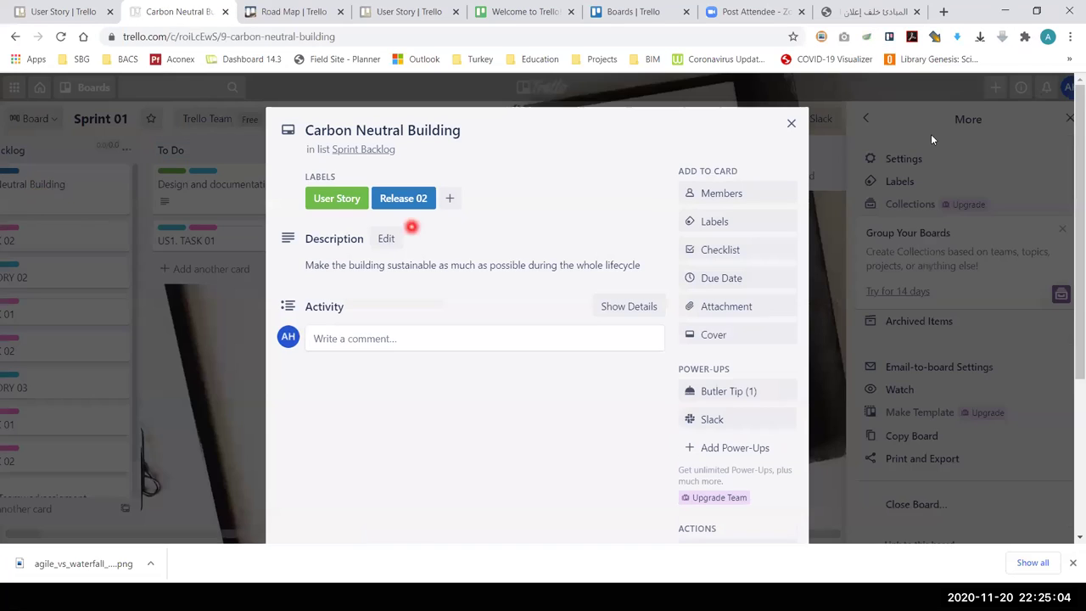
pyautogui.click(791, 124)
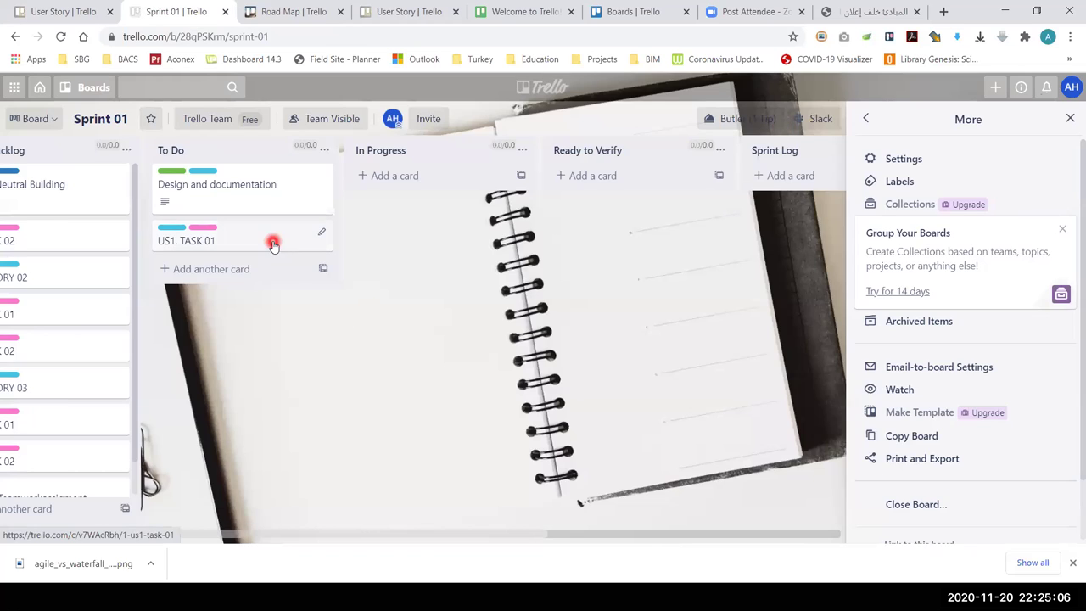
pyautogui.click(268, 241)
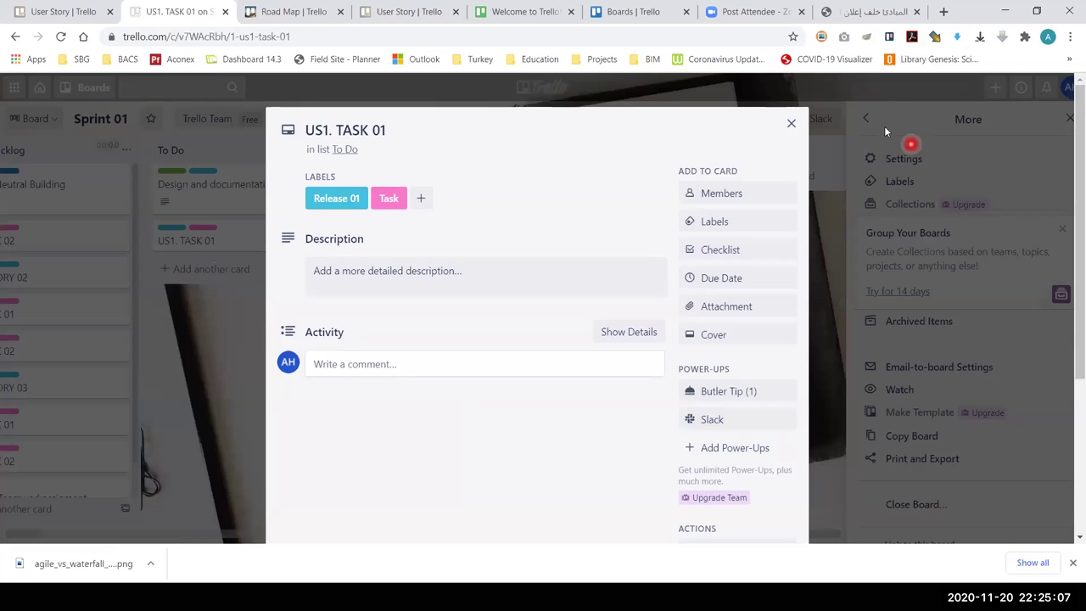
pyautogui.click(790, 124)
pyautogui.click(245, 241)
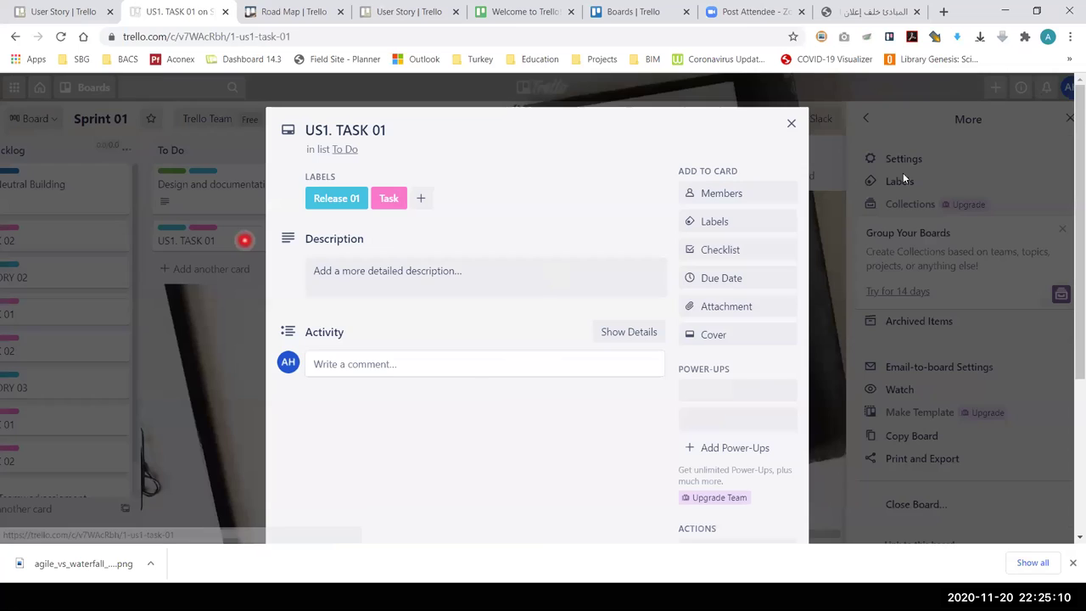
pyautogui.click(789, 124)
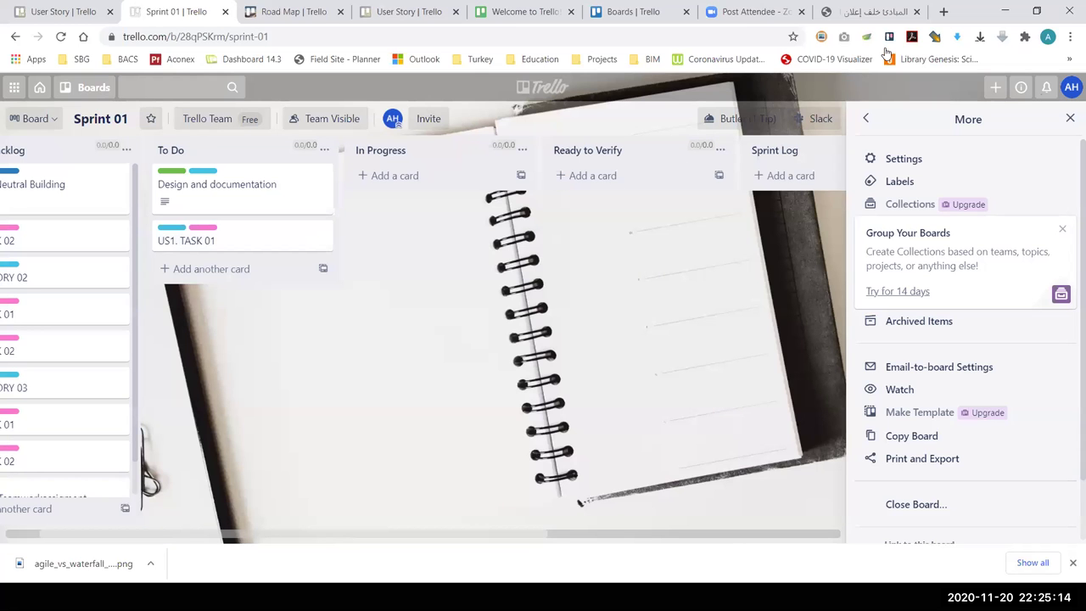
# - Examine the Sprint 01 board's member invitation and visibility options without changing them
pyautogui.click(435, 136)
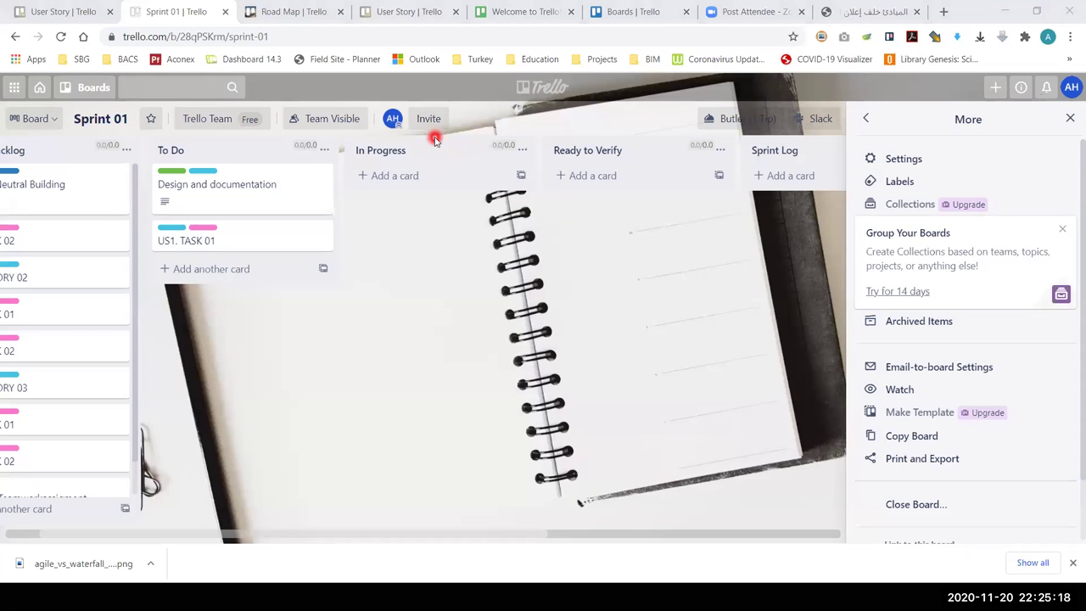
pyautogui.click(426, 118)
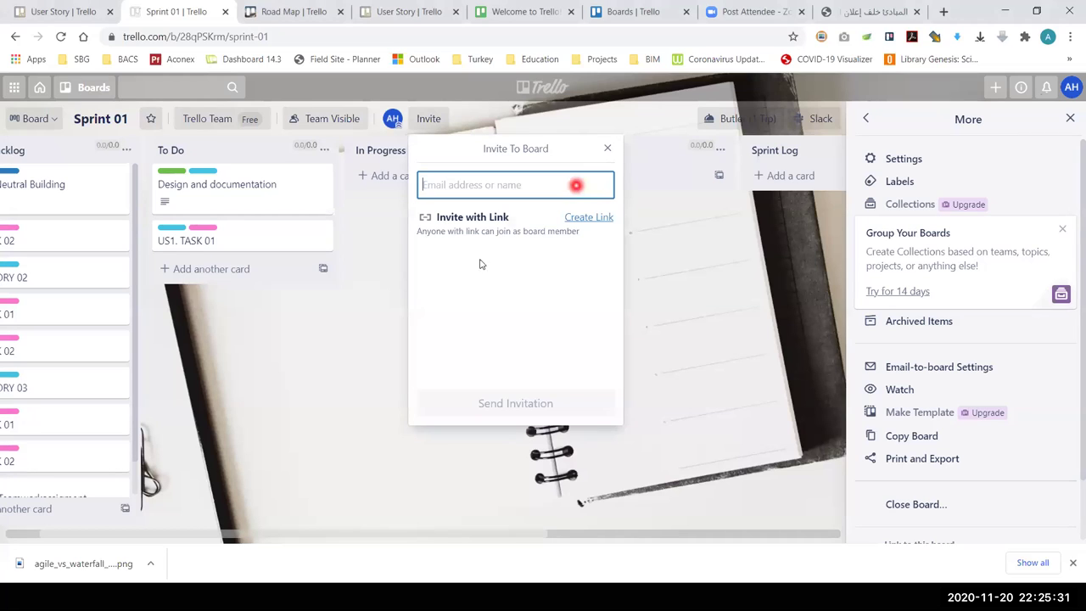
pyautogui.click(323, 424)
pyautogui.click(333, 123)
pyautogui.click(333, 123)
pyautogui.click(333, 123)
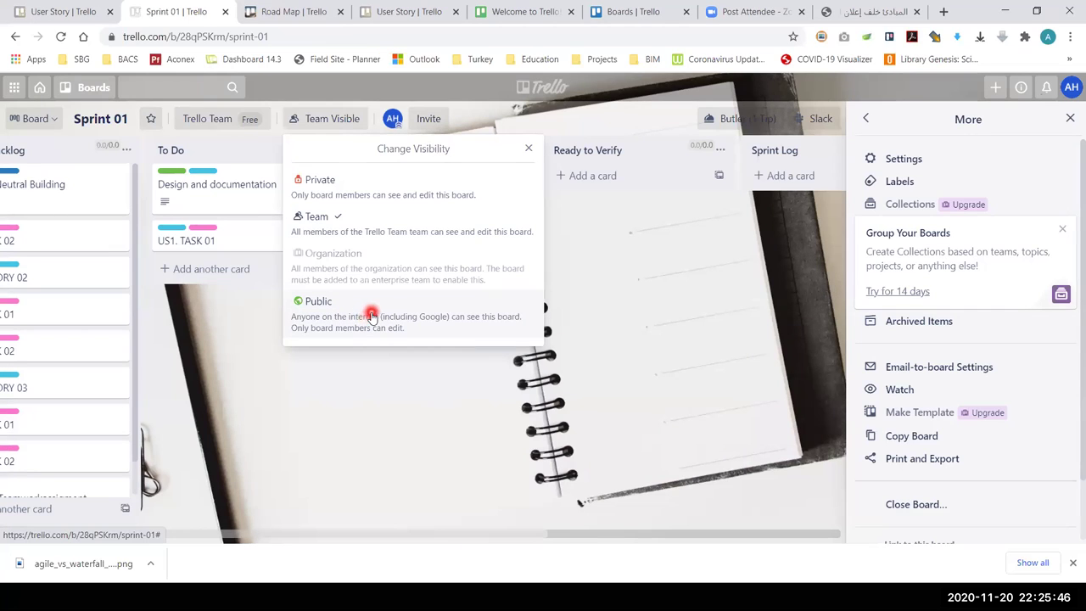
pyautogui.click(244, 365)
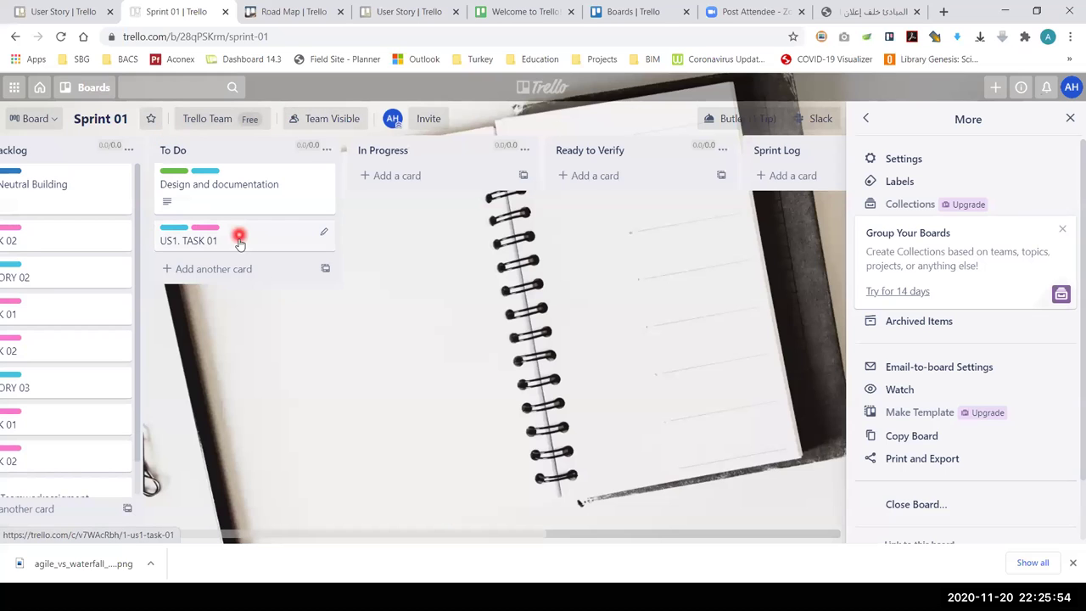
# - Open the US1. TASK 01 card to view its details and open its title for editing
pyautogui.click(265, 241)
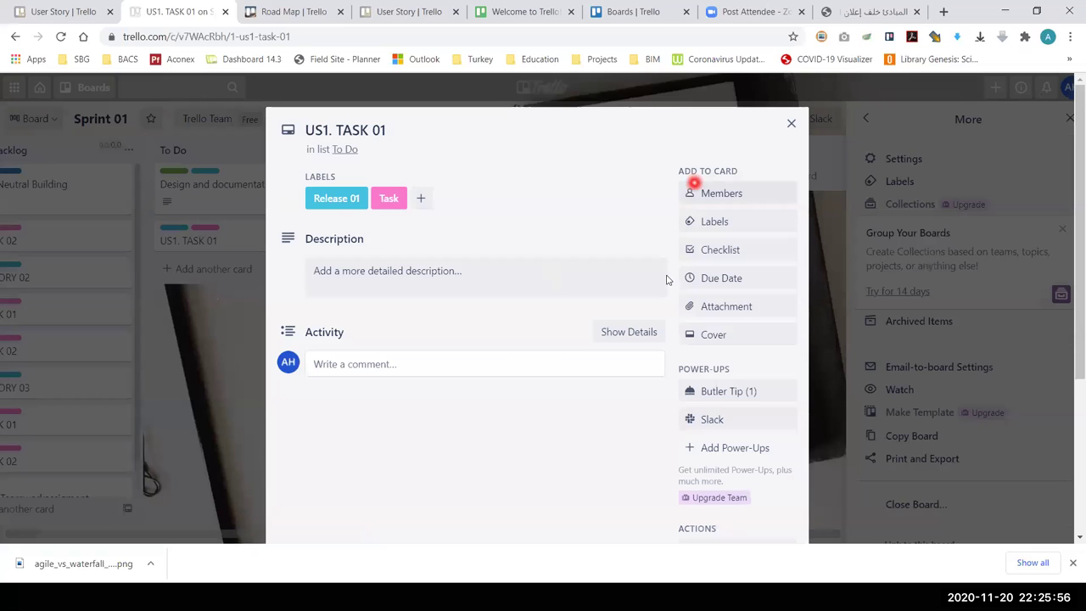
pyautogui.click(790, 125)
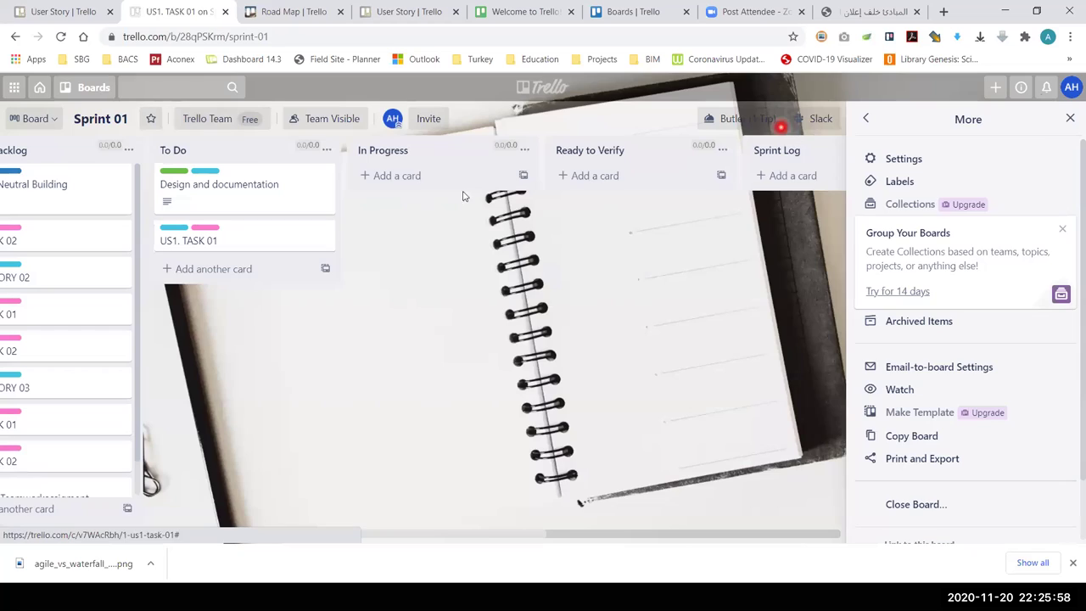
pyautogui.click(264, 242)
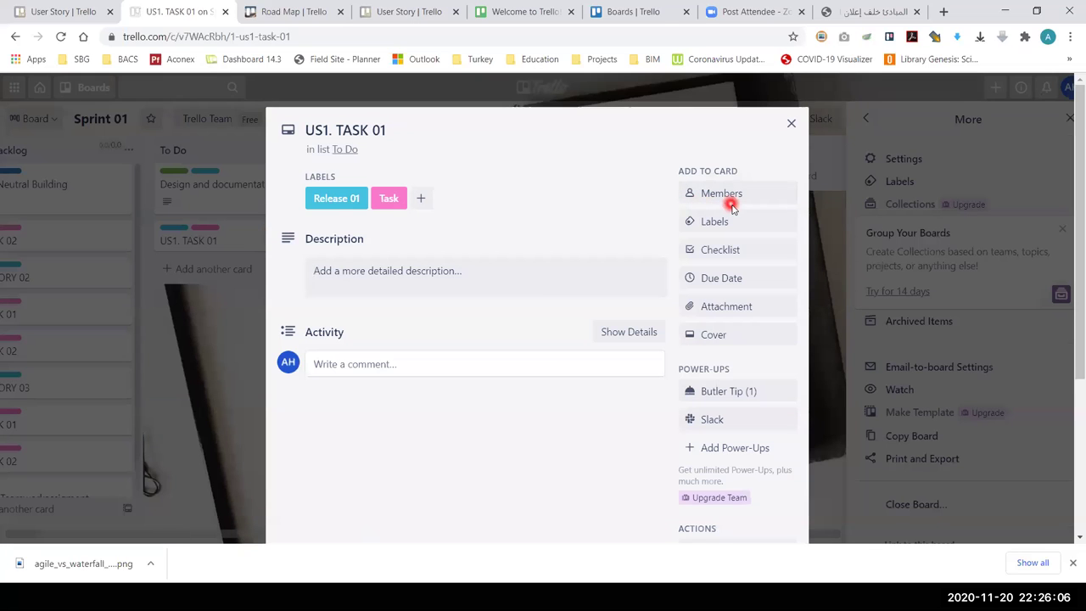
pyautogui.click(666, 127)
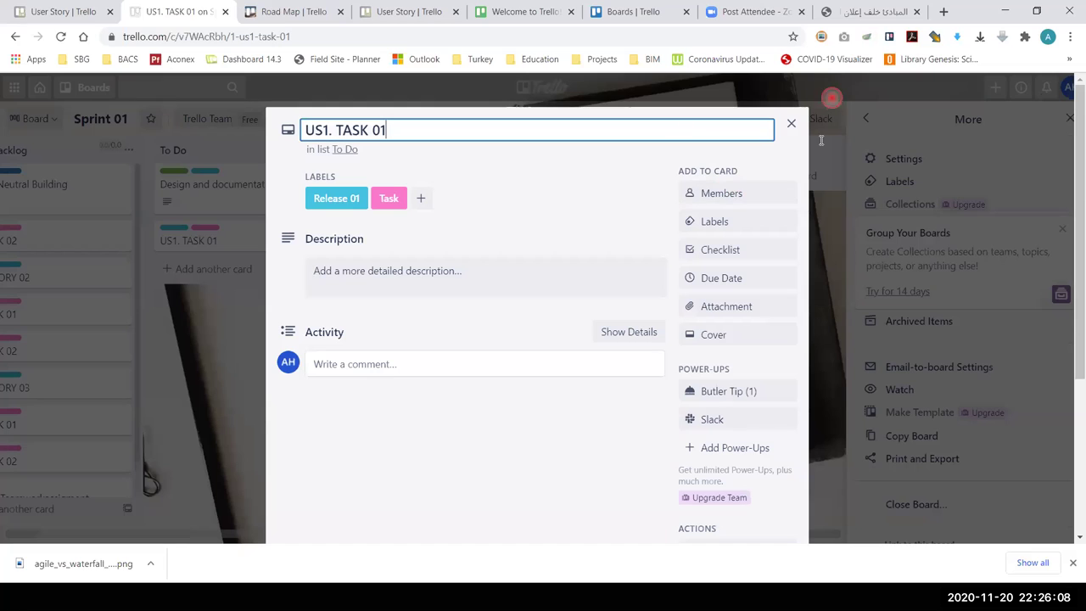
pyautogui.click(722, 194)
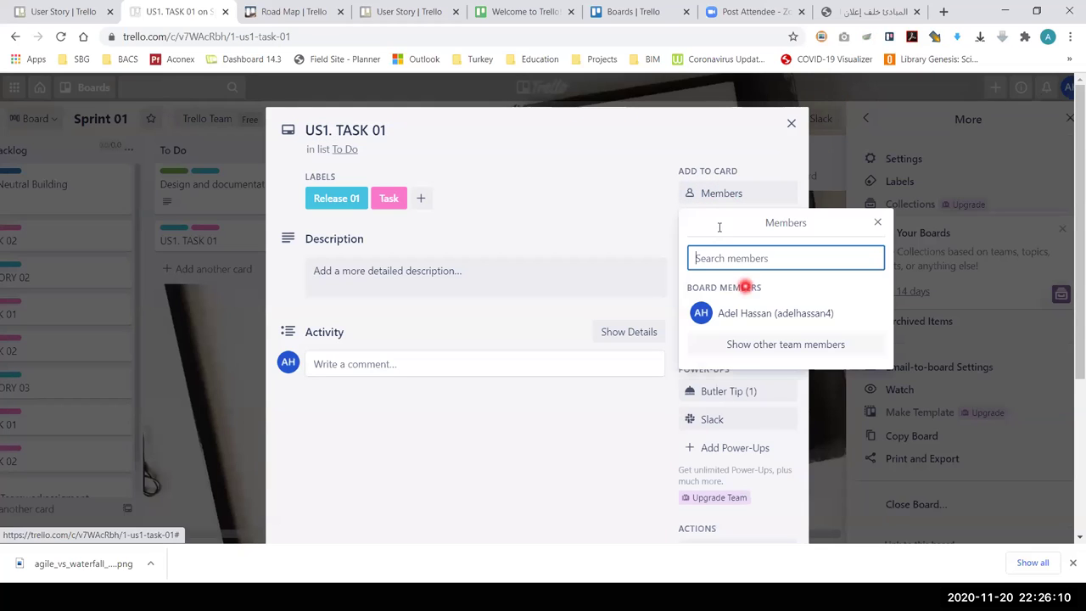
pyautogui.click(738, 312)
pyautogui.click(738, 313)
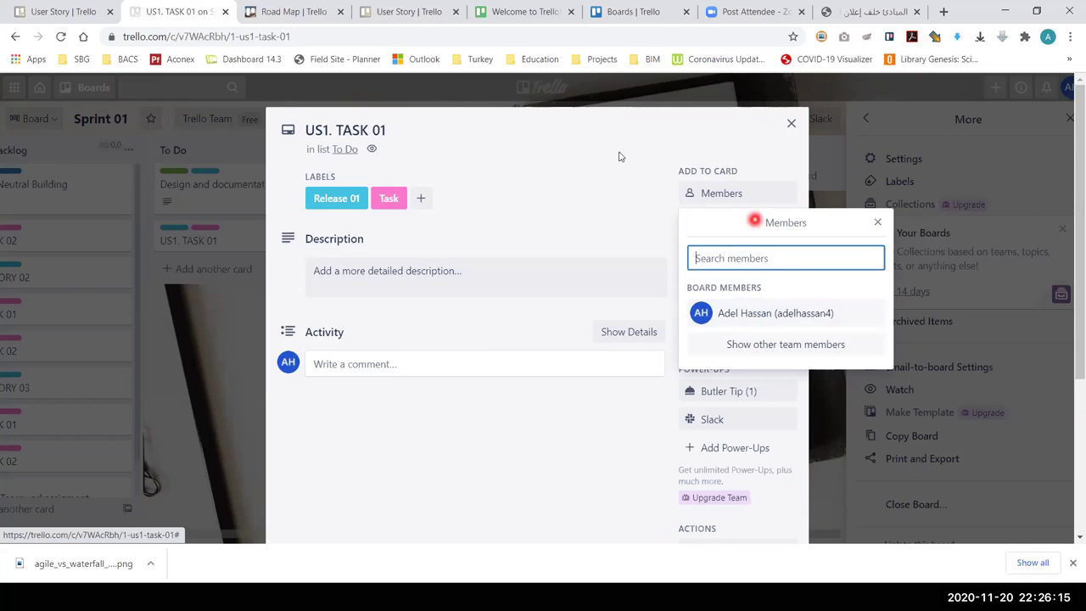
pyautogui.click(877, 222)
pyautogui.click(790, 124)
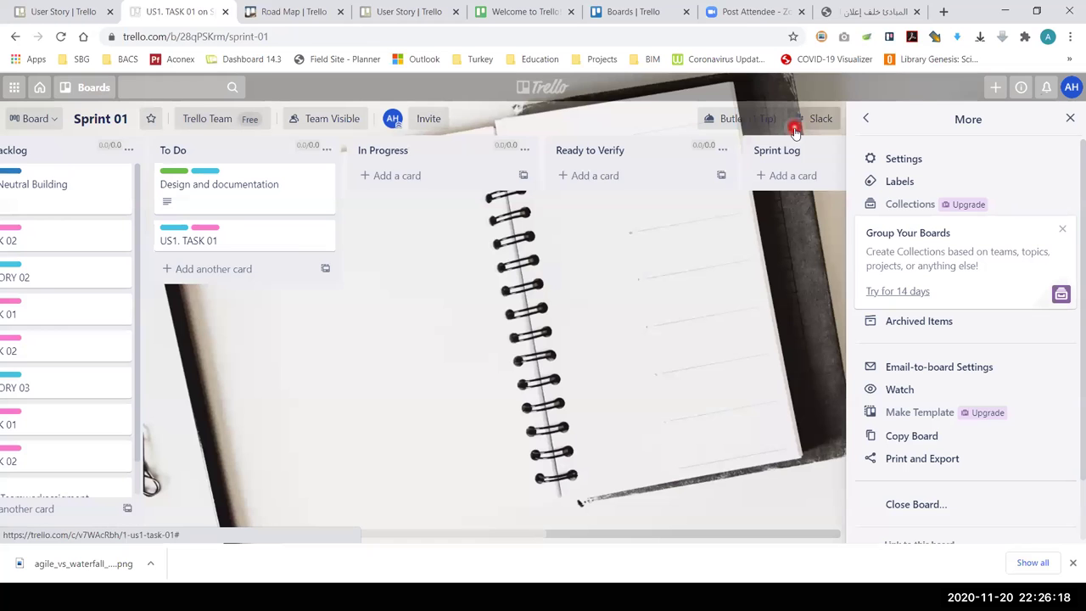
# - Assign the listed board member to the US1. TASK 01 card and return to the Sprint 01 board
pyautogui.click(247, 239)
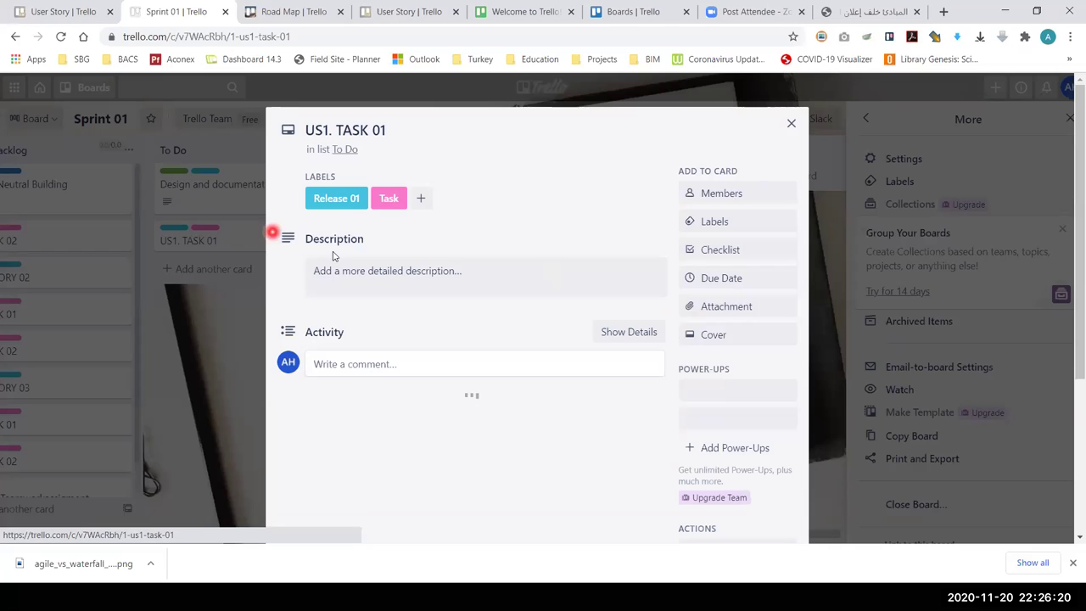
pyautogui.click(709, 194)
pyautogui.click(763, 317)
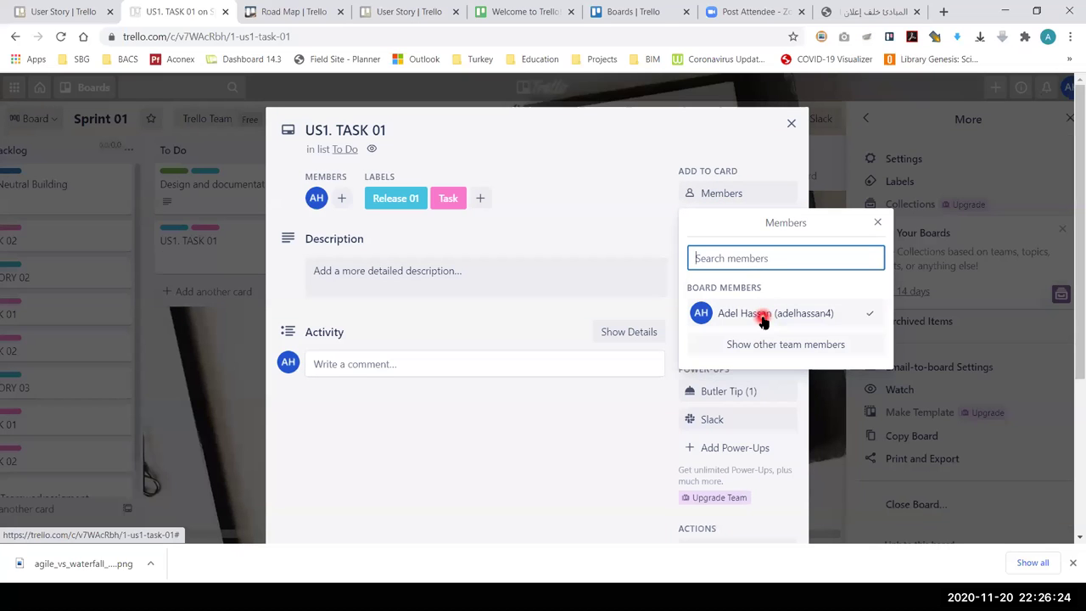
pyautogui.click(878, 223)
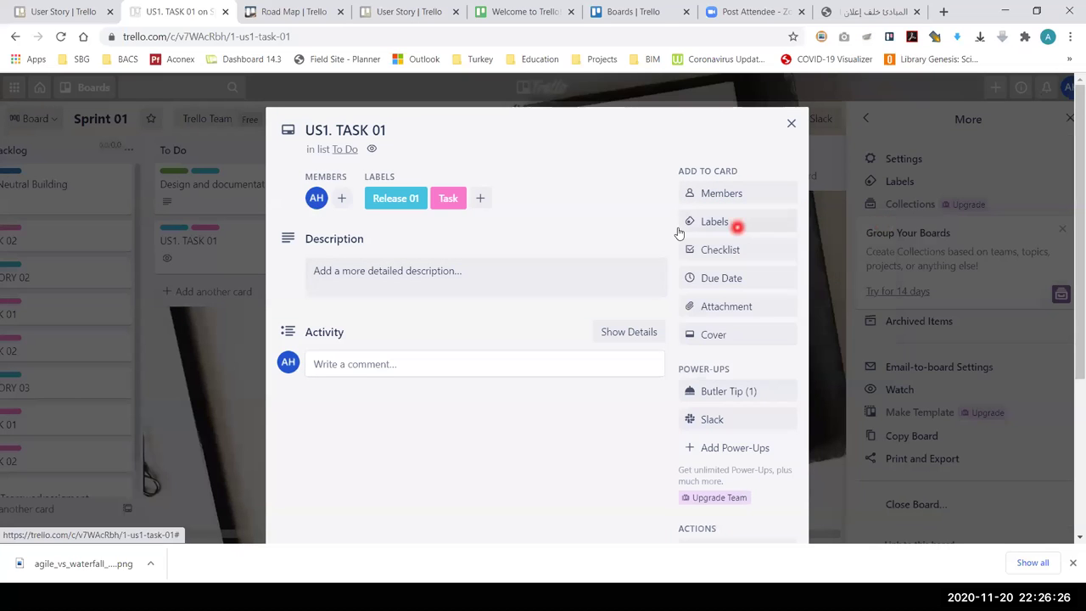
pyautogui.click(790, 126)
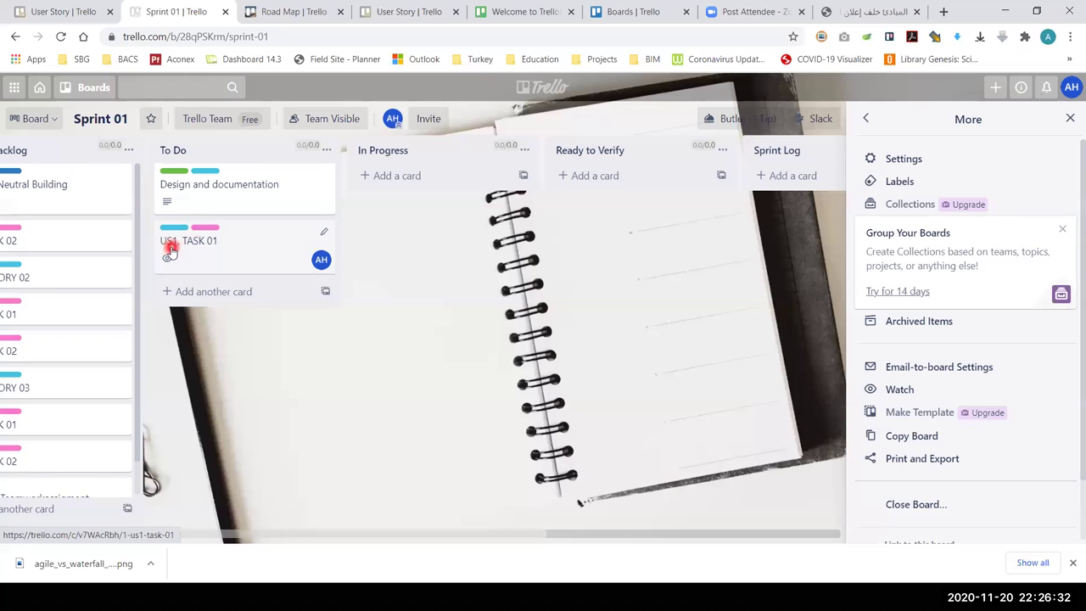
# - Examine the labels available for the US1. TASK 01 card without changing them
pyautogui.click(246, 242)
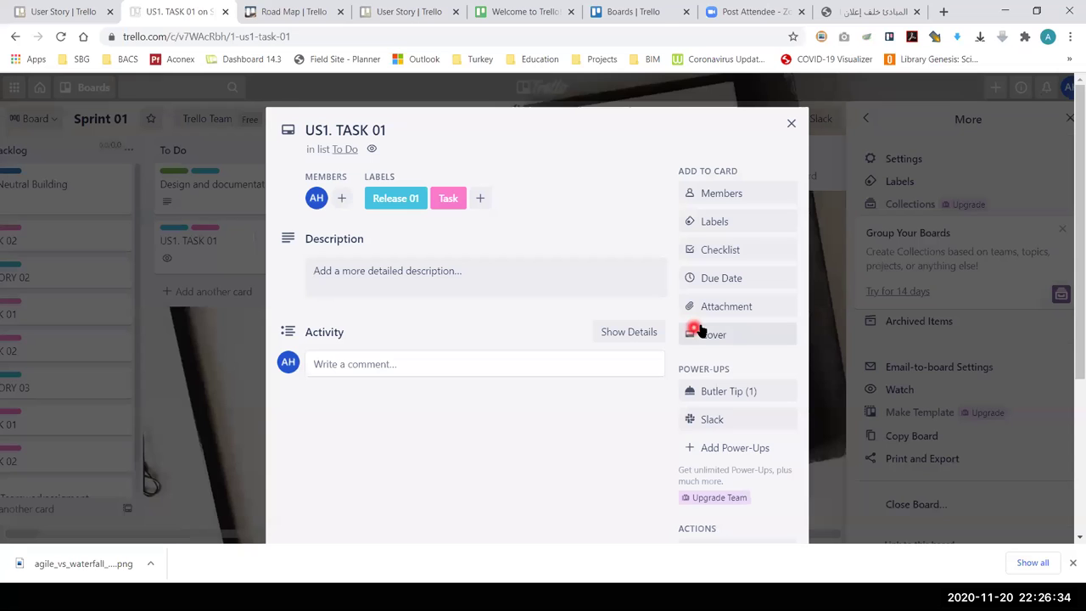
pyautogui.click(728, 224)
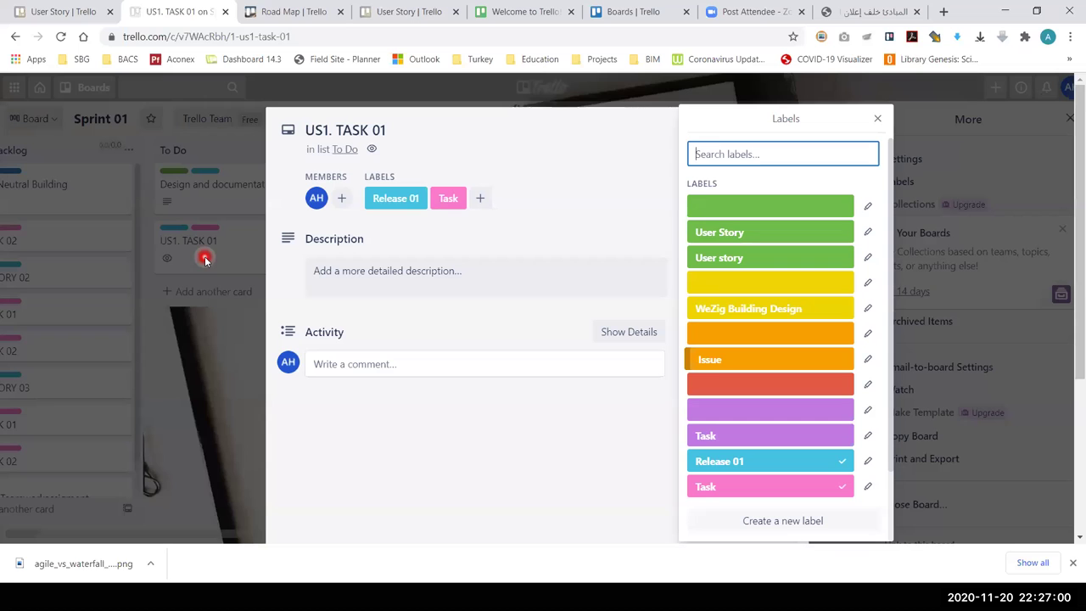
pyautogui.click(876, 119)
pyautogui.click(791, 124)
pyautogui.click(224, 269)
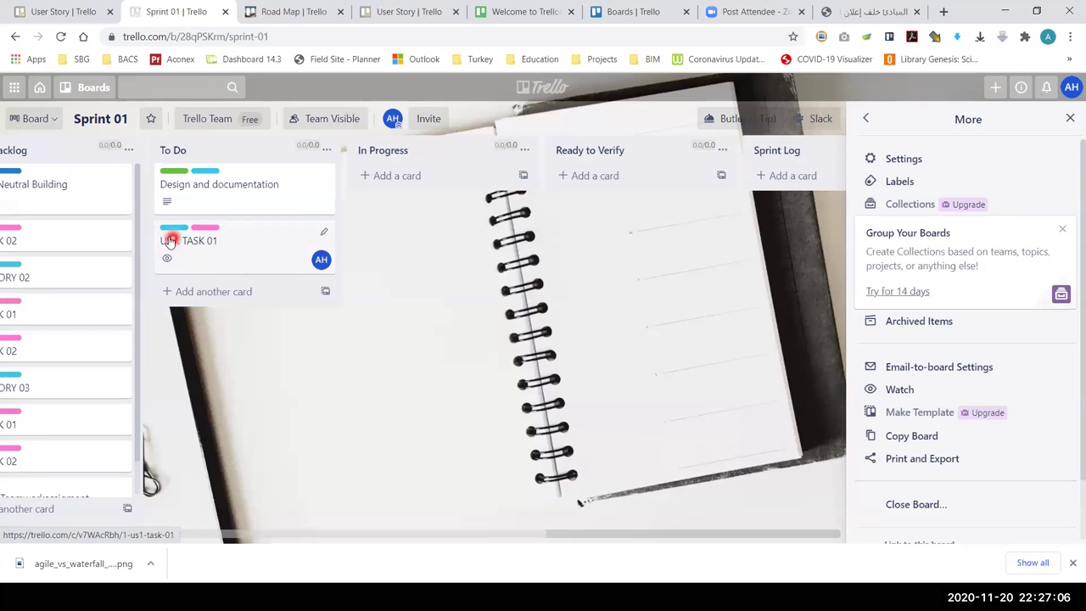
# - Post the comment "Drawing a plan" on the US1. TASK 01 card
pyautogui.click(258, 262)
pyautogui.click(346, 366)
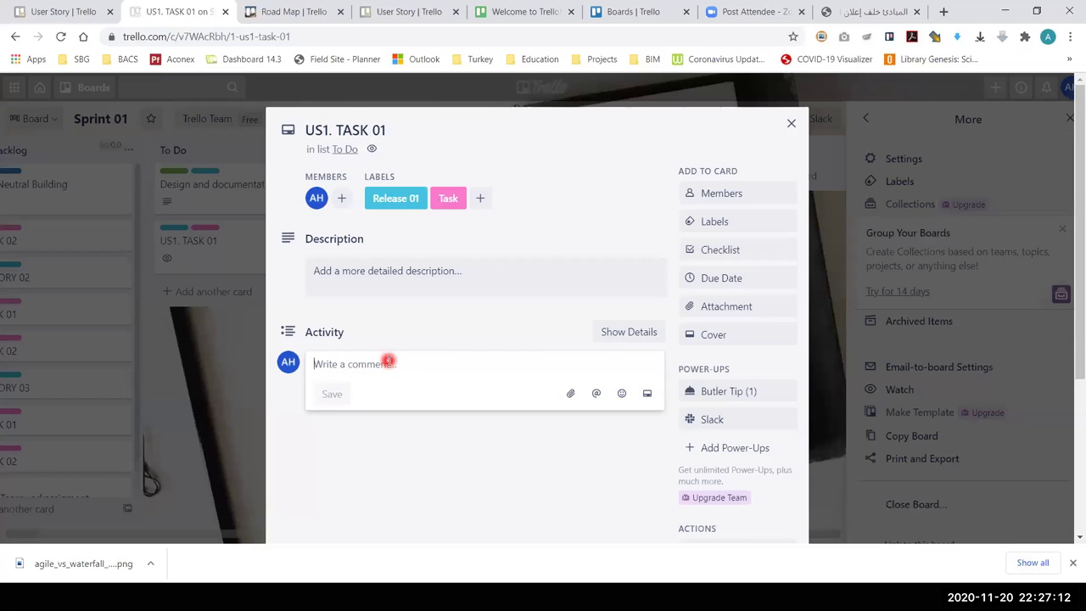
pyautogui.write('Drawing a plan')
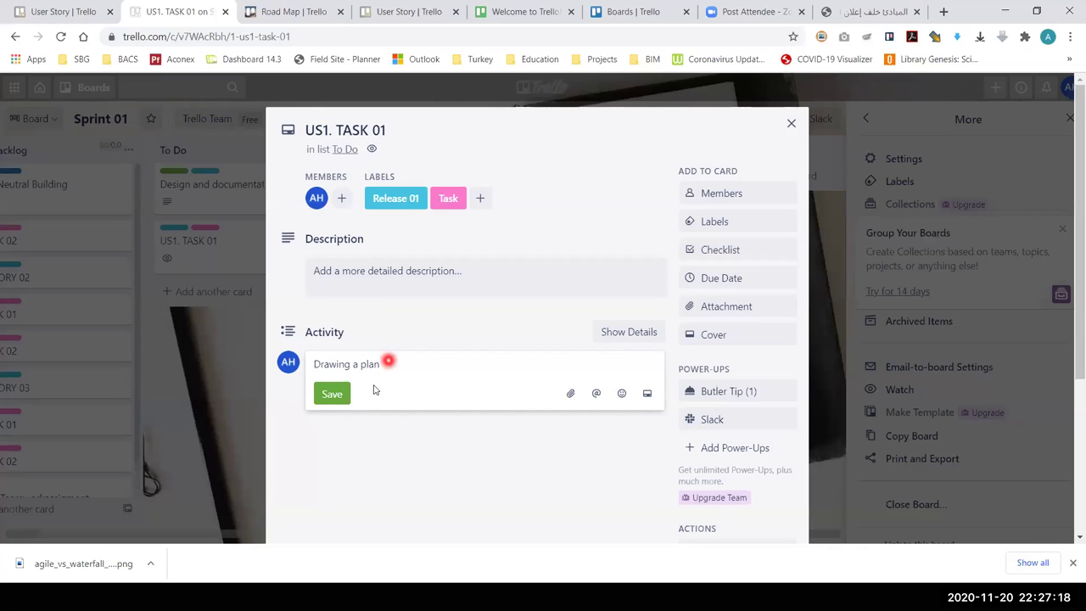
pyautogui.click(331, 393)
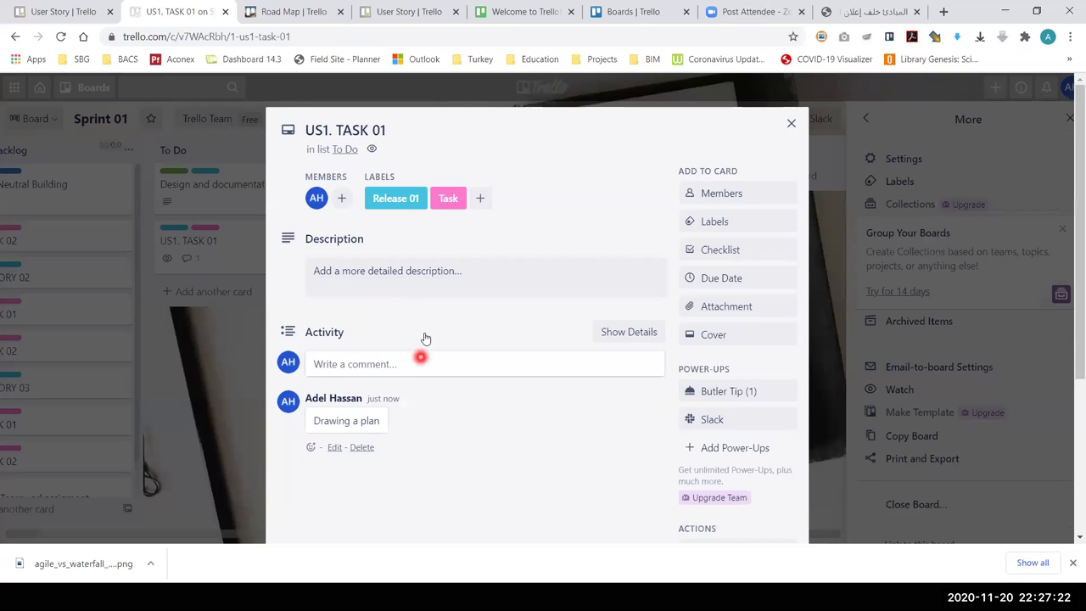
# - Save "Drawing a plan" as the description of the US1. TASK 01 card and close the card
pyautogui.click(417, 367)
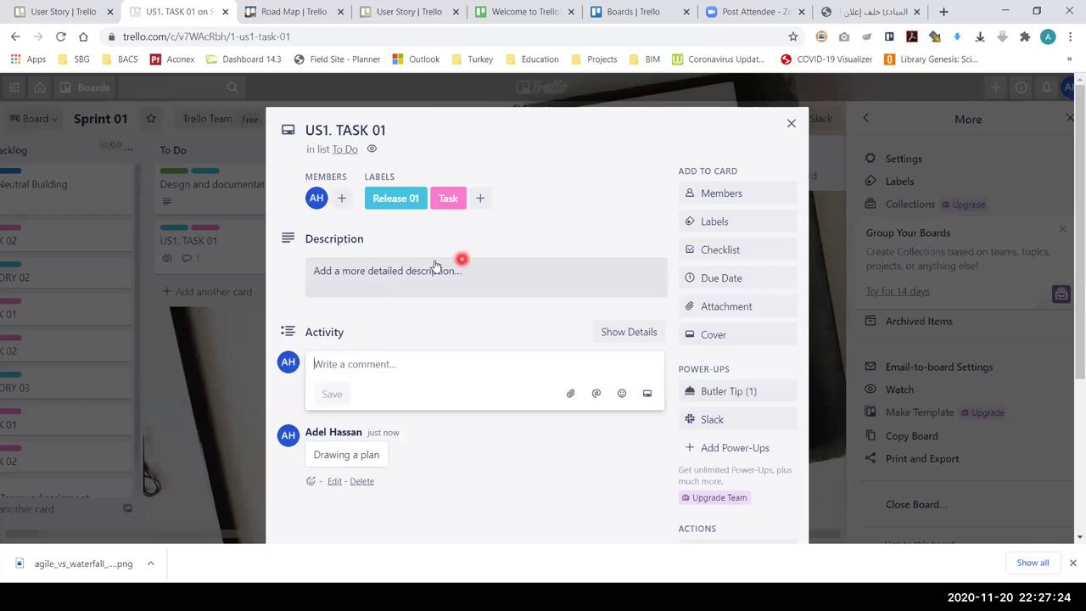
pyautogui.click(496, 272)
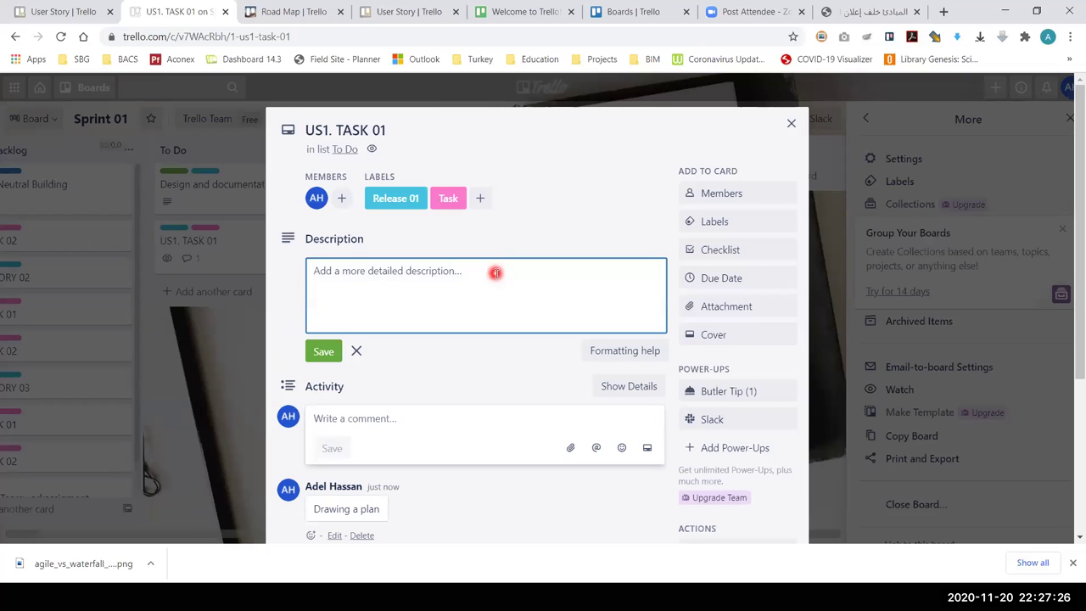
pyautogui.write('Drawing a plan')
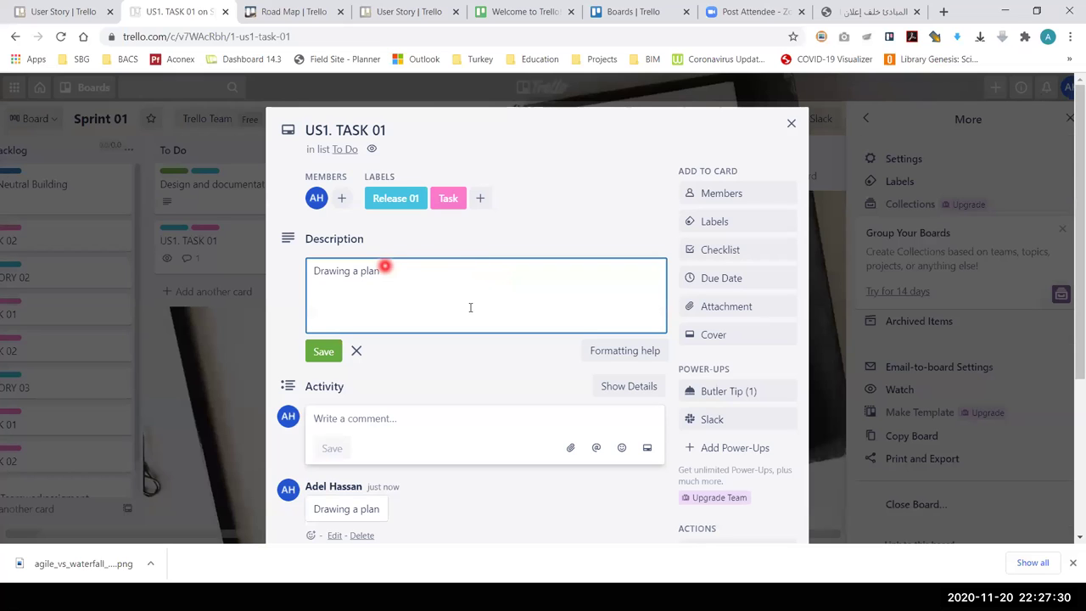
pyautogui.click(316, 351)
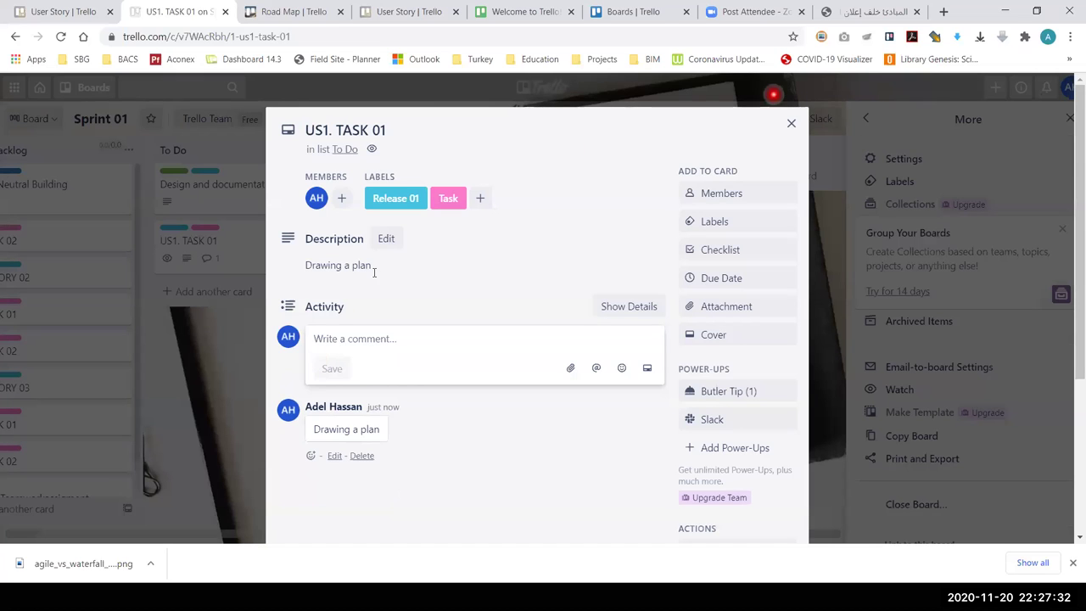
pyautogui.click(791, 124)
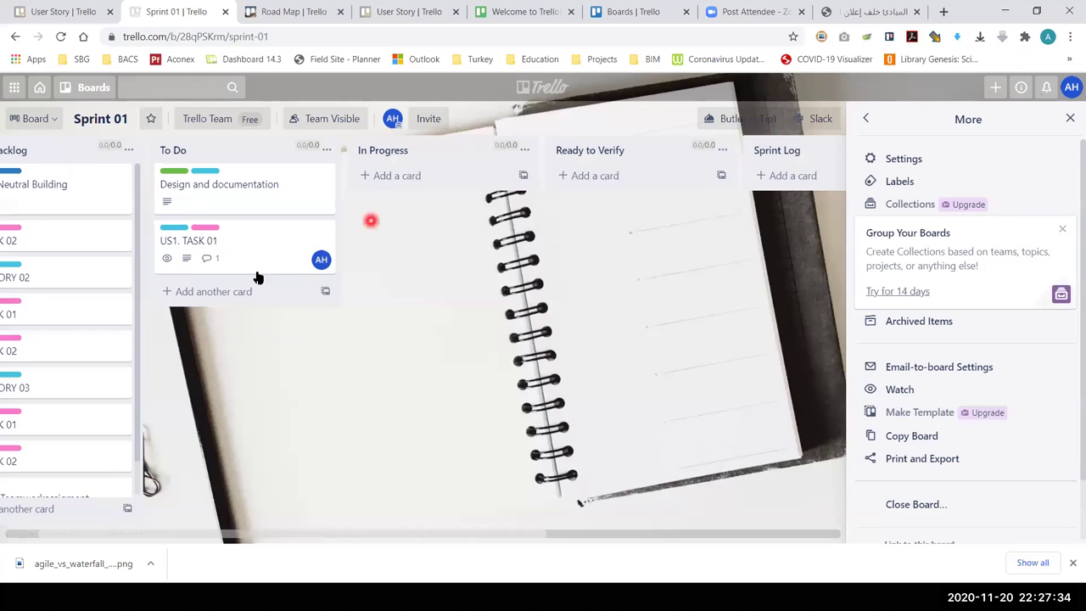
# - Reopen the US1. TASK 01 card and examine its due date settings and attachment sources without saving anything
pyautogui.click(207, 255)
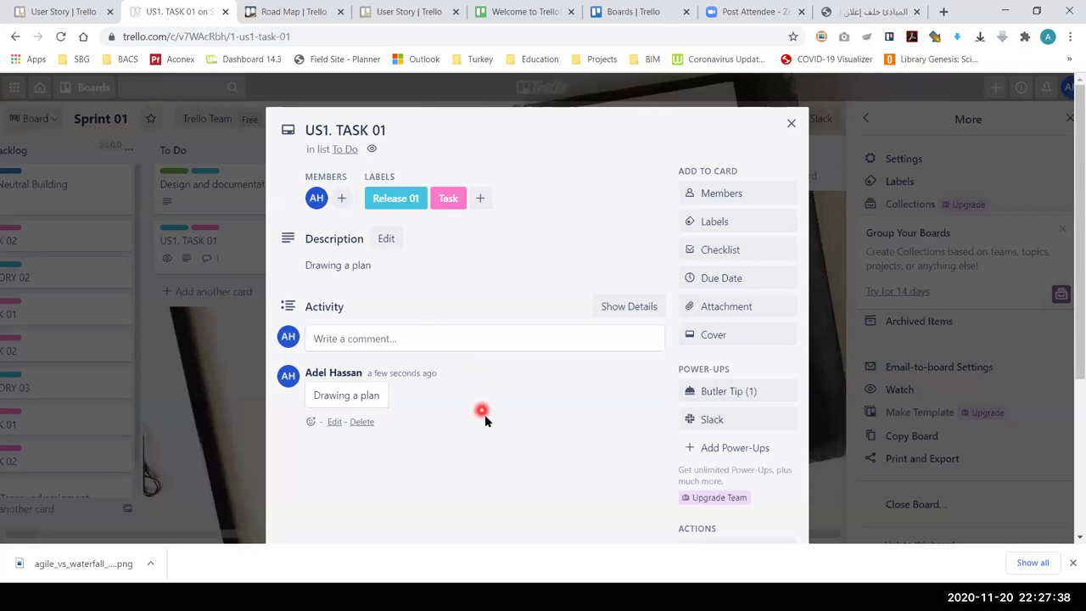
pyautogui.click(735, 282)
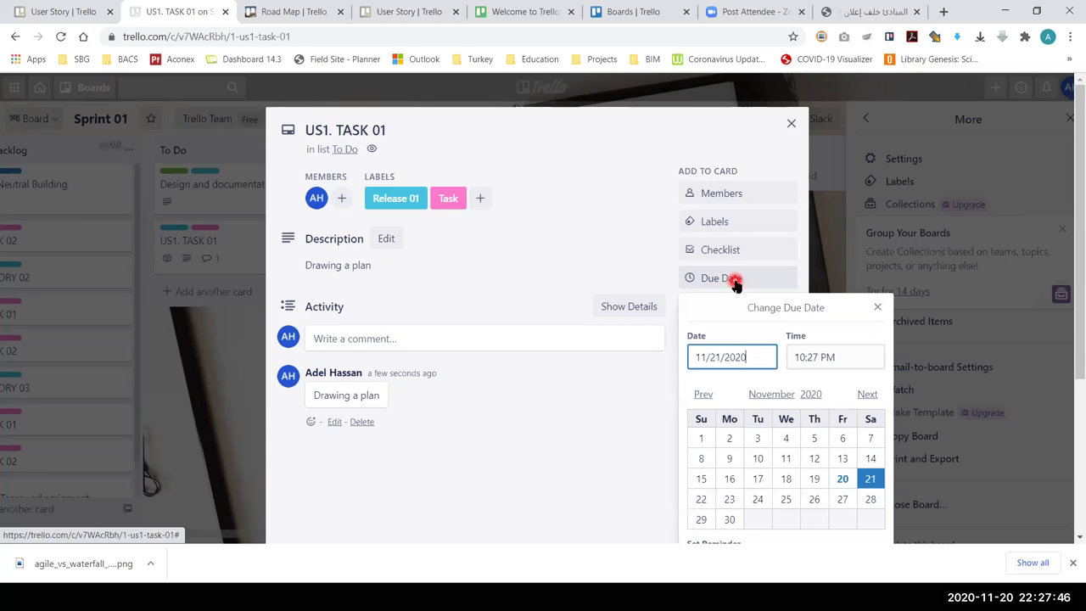
pyautogui.click(757, 326)
pyautogui.click(814, 326)
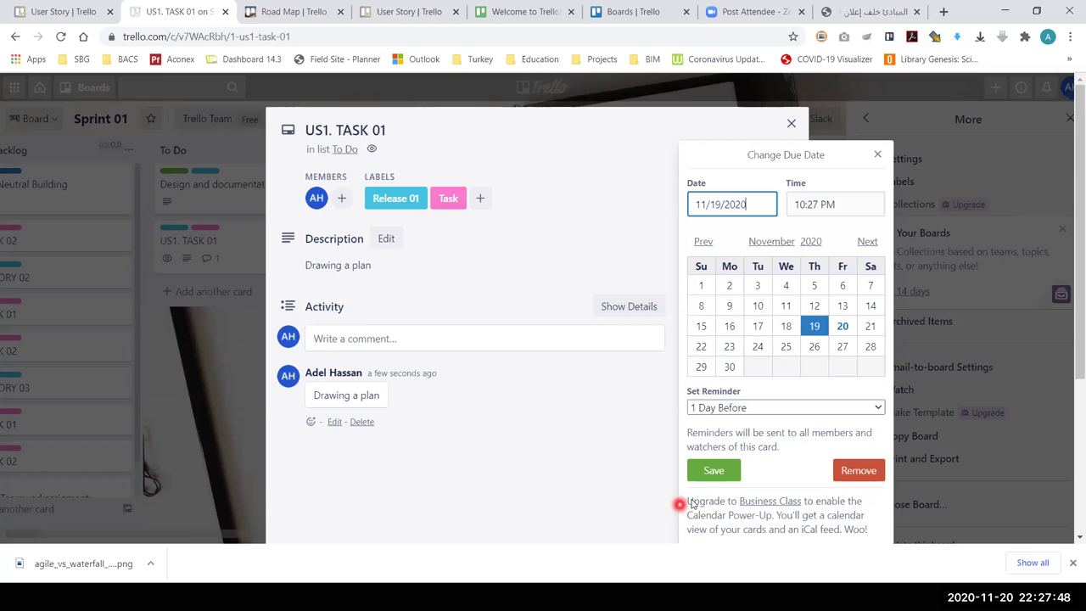
pyautogui.click(877, 161)
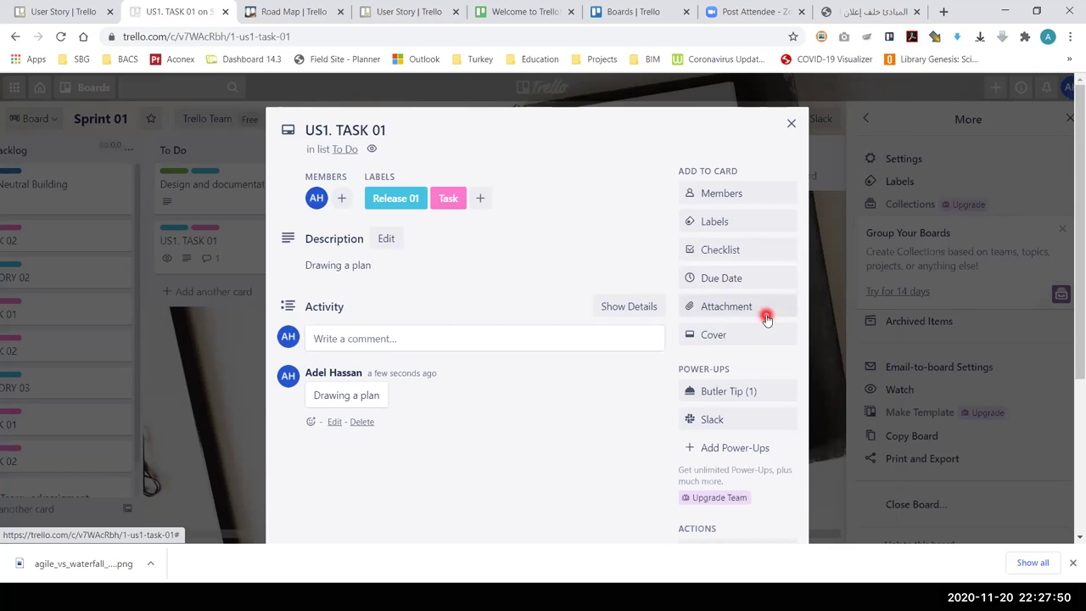
pyautogui.click(744, 307)
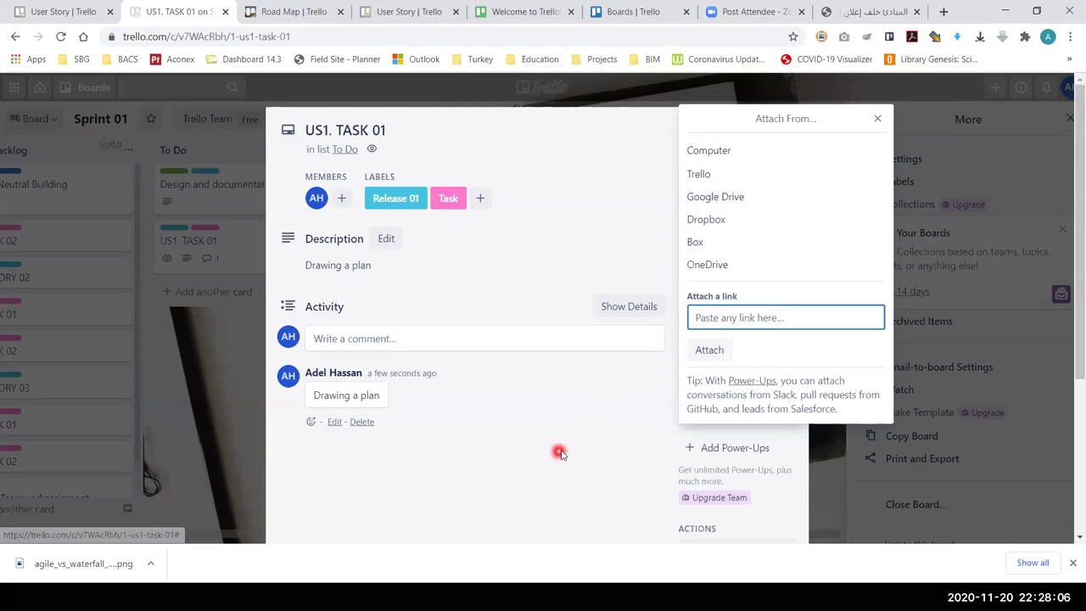
pyautogui.click(604, 416)
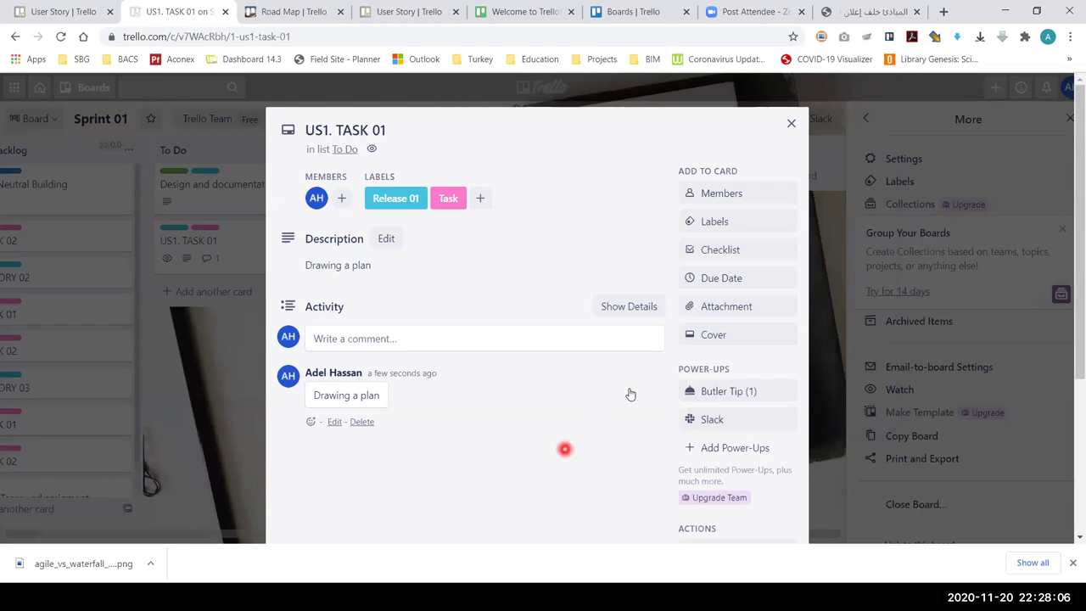
# - Give the US1. TASK 01 card an orange cover
pyautogui.click(740, 336)
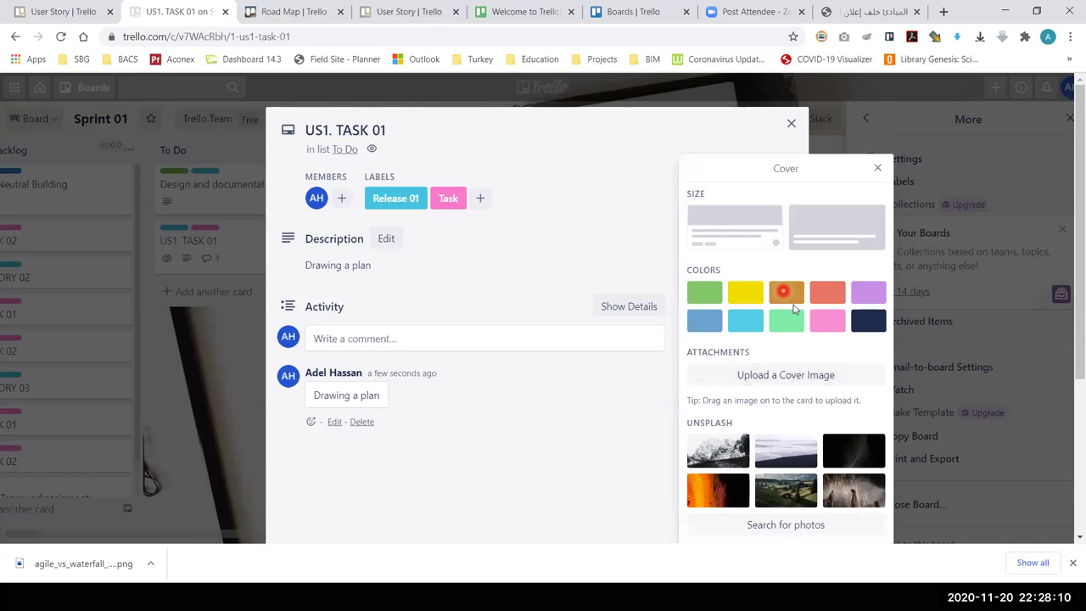
pyautogui.click(792, 297)
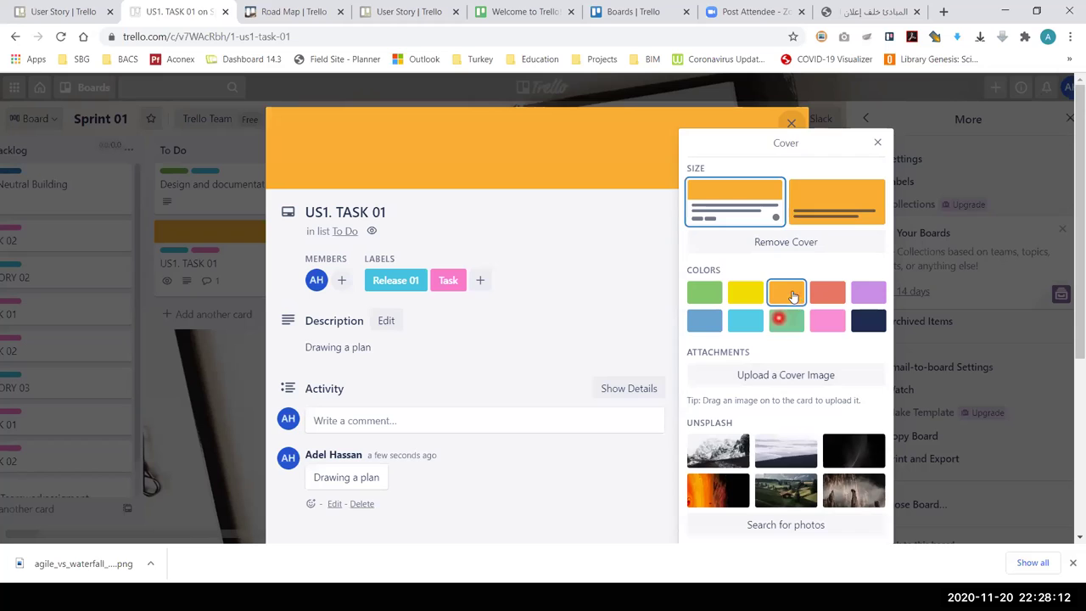
pyautogui.click(556, 506)
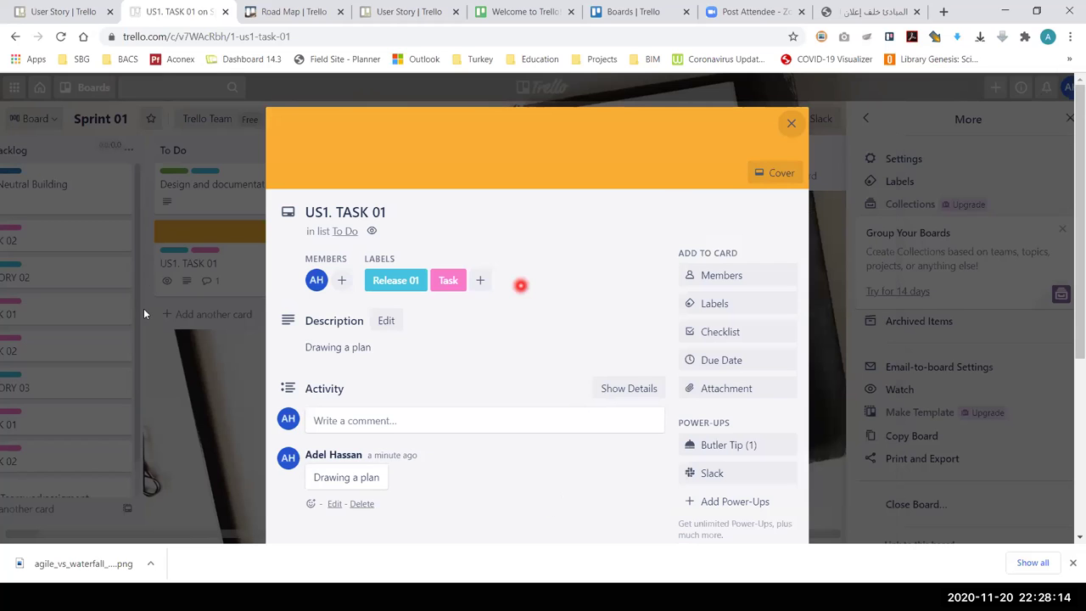
# - Examine the US1. TASK 01 card's actions and its possible move destinations, leaving the card in place, and close it
pyautogui.scroll(-3, 747, 409)
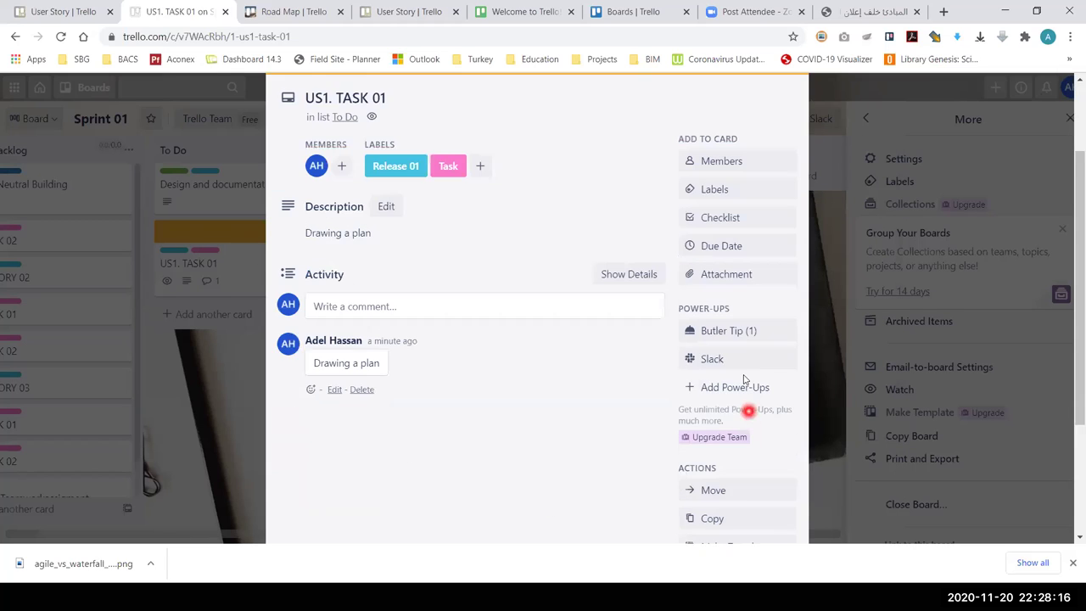
pyautogui.scroll(1, 743, 373)
pyautogui.scroll(-2, 732, 340)
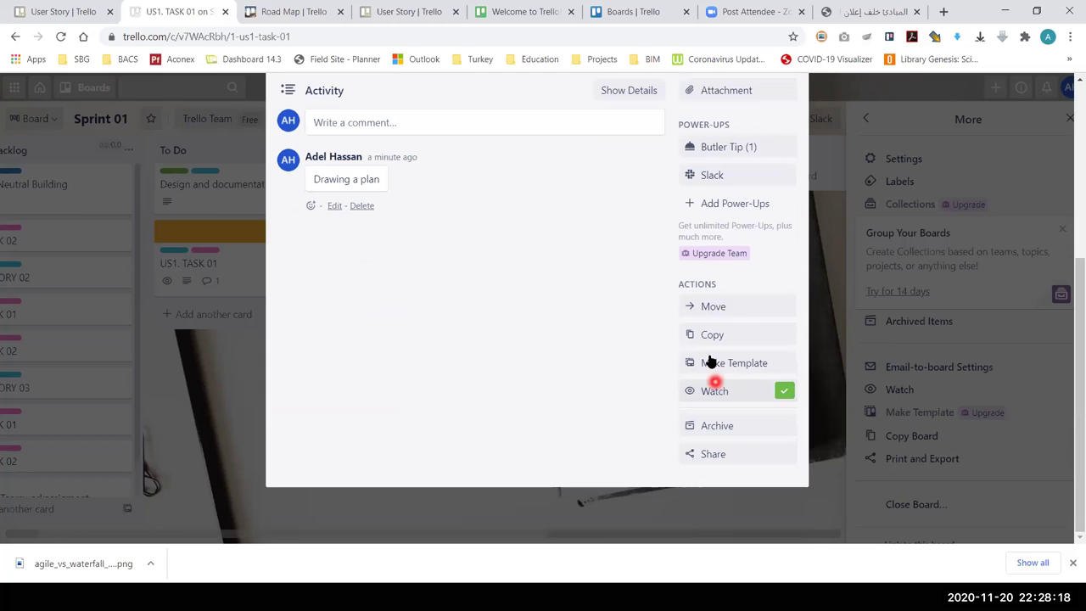
pyautogui.click(721, 308)
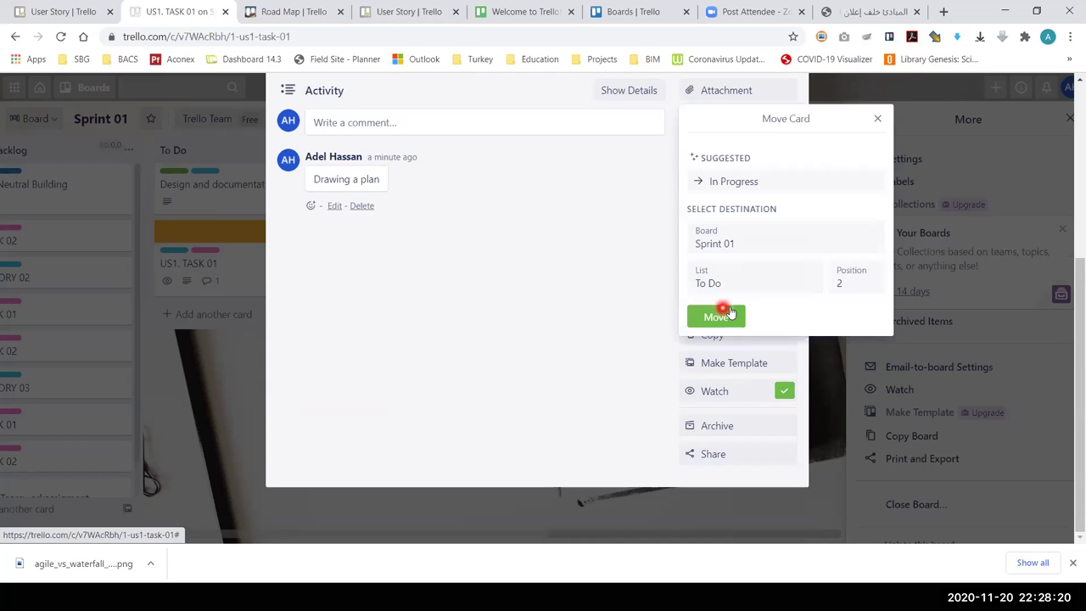
pyautogui.click(792, 244)
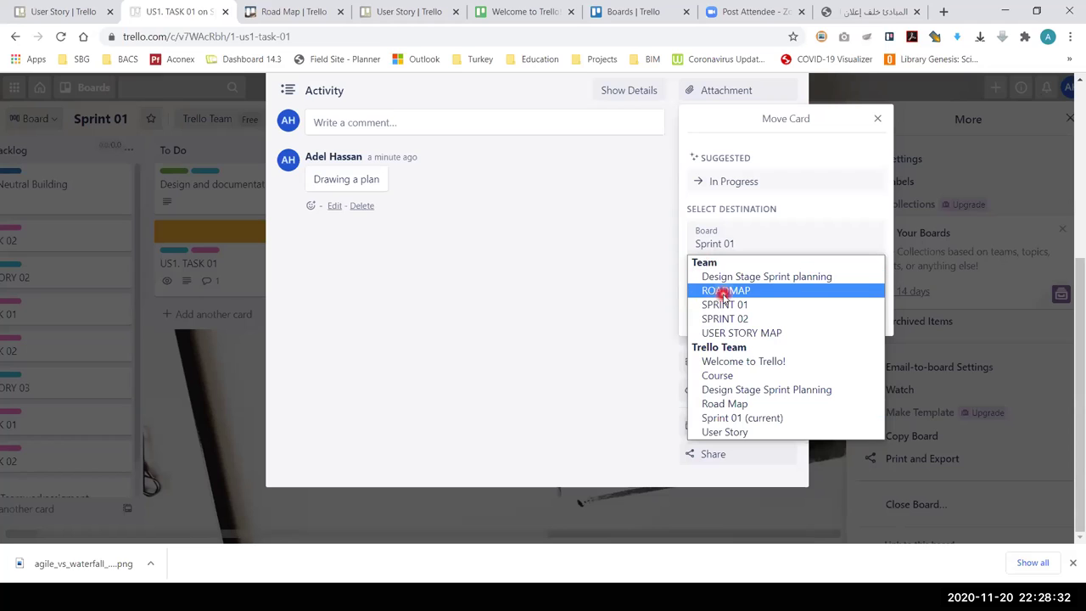
pyautogui.click(827, 212)
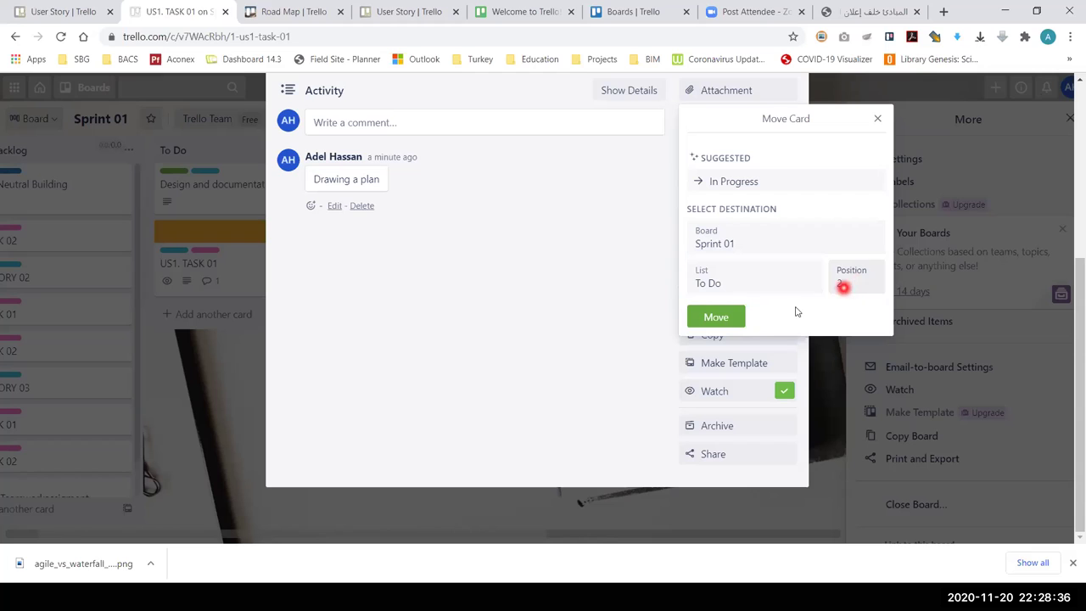
pyautogui.click(878, 118)
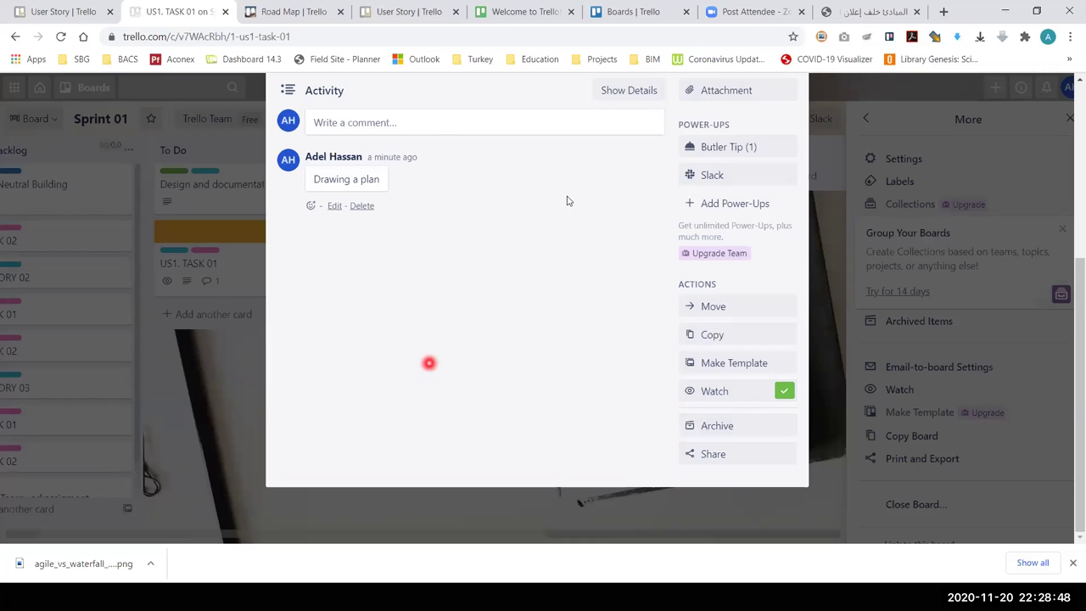
pyautogui.press('Escape')
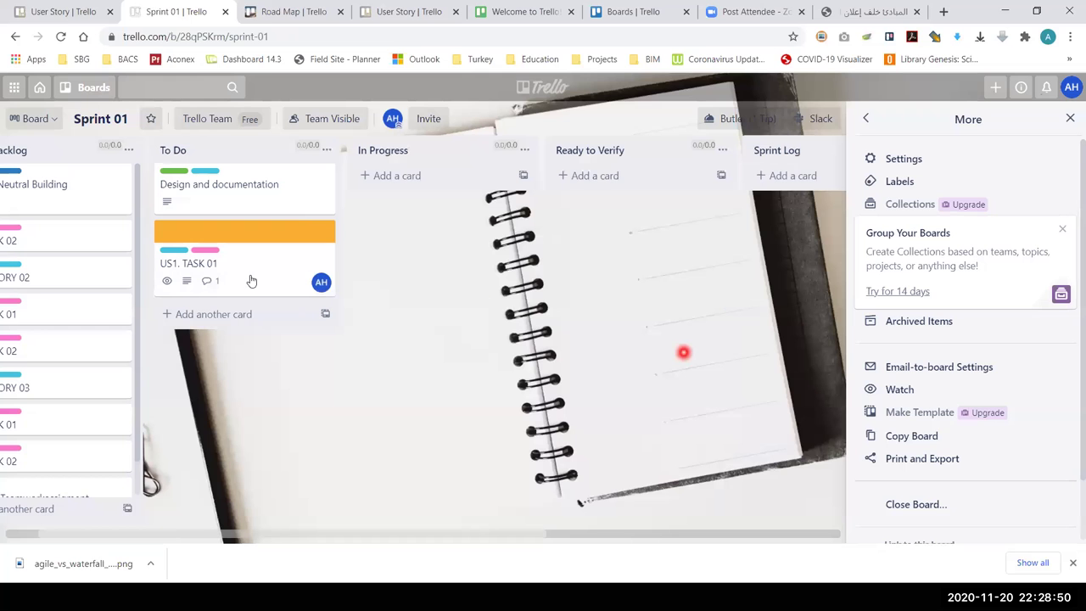
# - Move the USER STORY 02 card from the backlog list to the In Progress list
pyautogui.moveTo(44, 270); pyautogui.dragTo(432, 237)
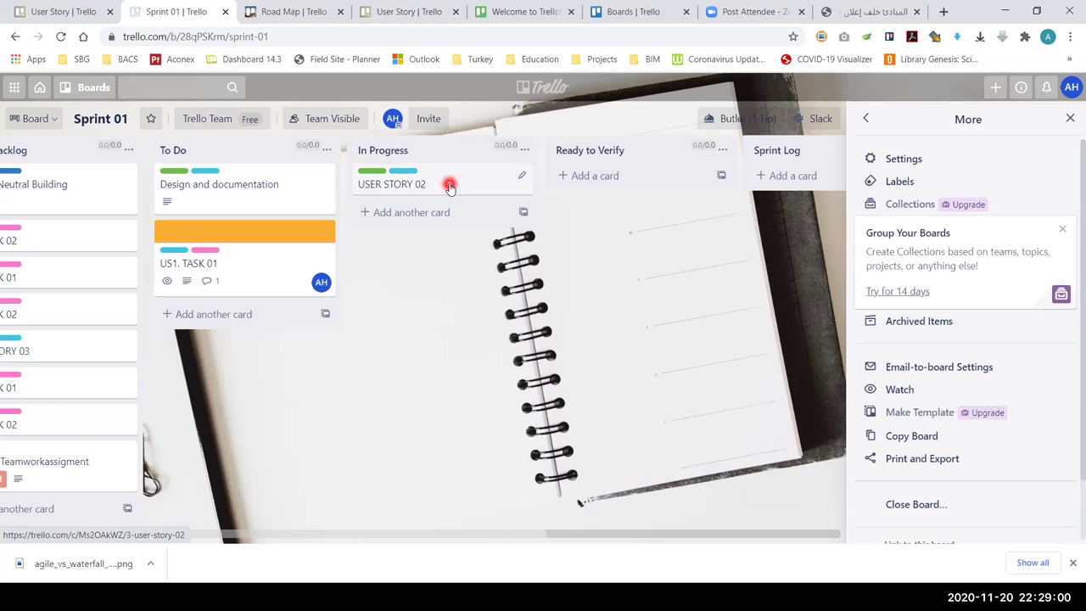
# - Give the USER STORY 02 card a due date of 11/21/2020 at 10:29 PM with a reminder 1 day before
pyautogui.click(521, 175)
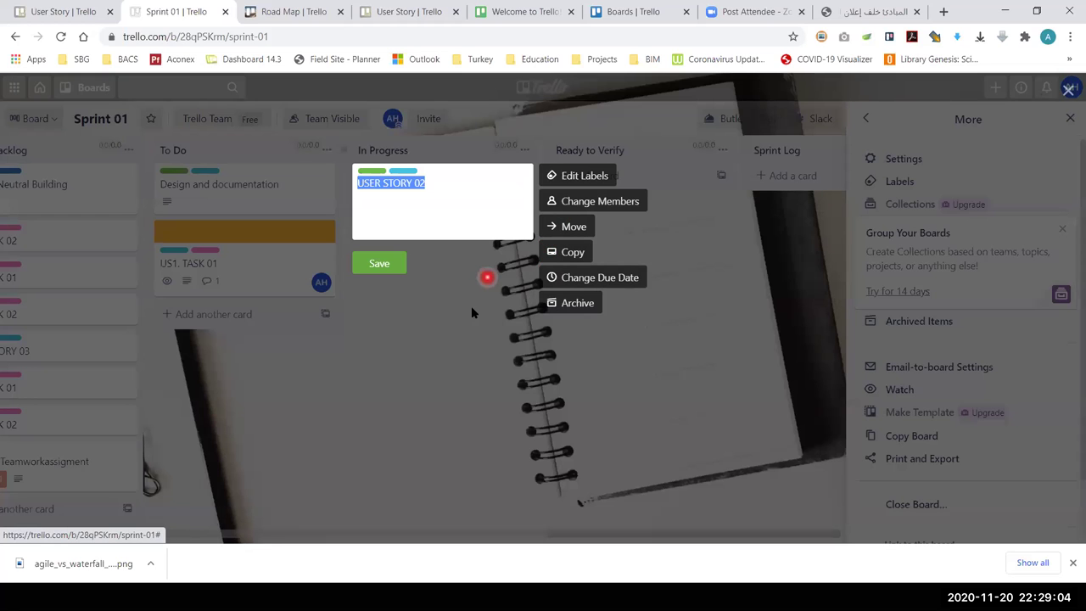
pyautogui.click(466, 257)
pyautogui.click(427, 182)
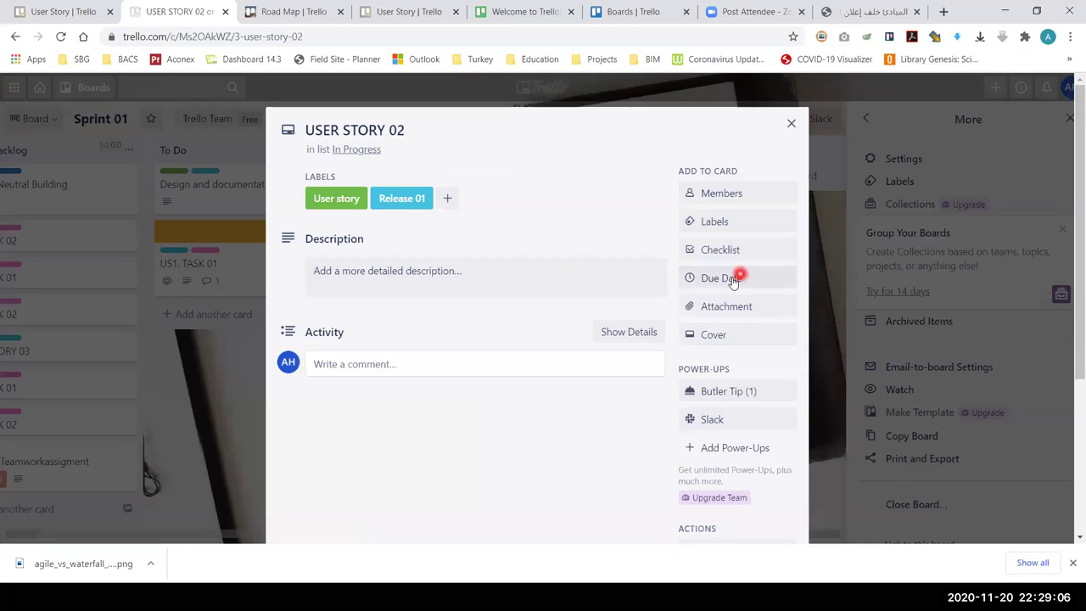
pyautogui.click(731, 274)
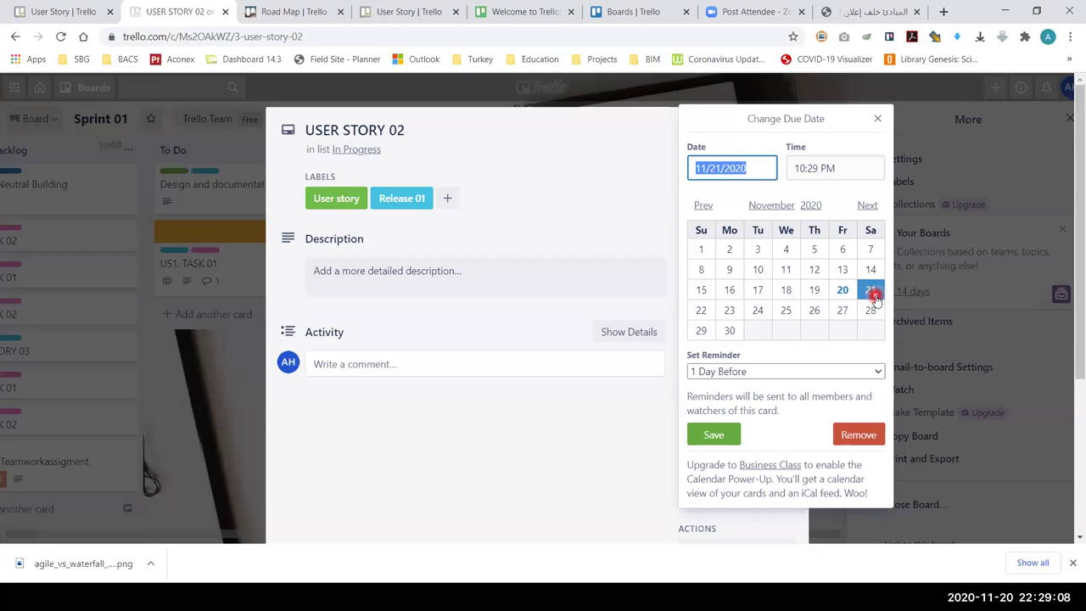
pyautogui.click(713, 436)
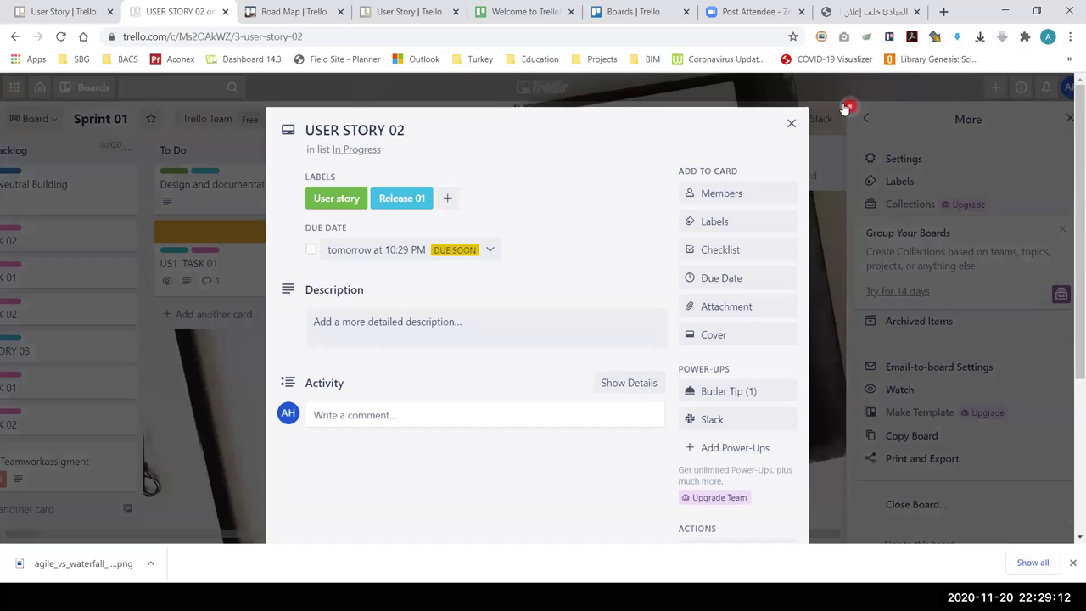
pyautogui.click(791, 123)
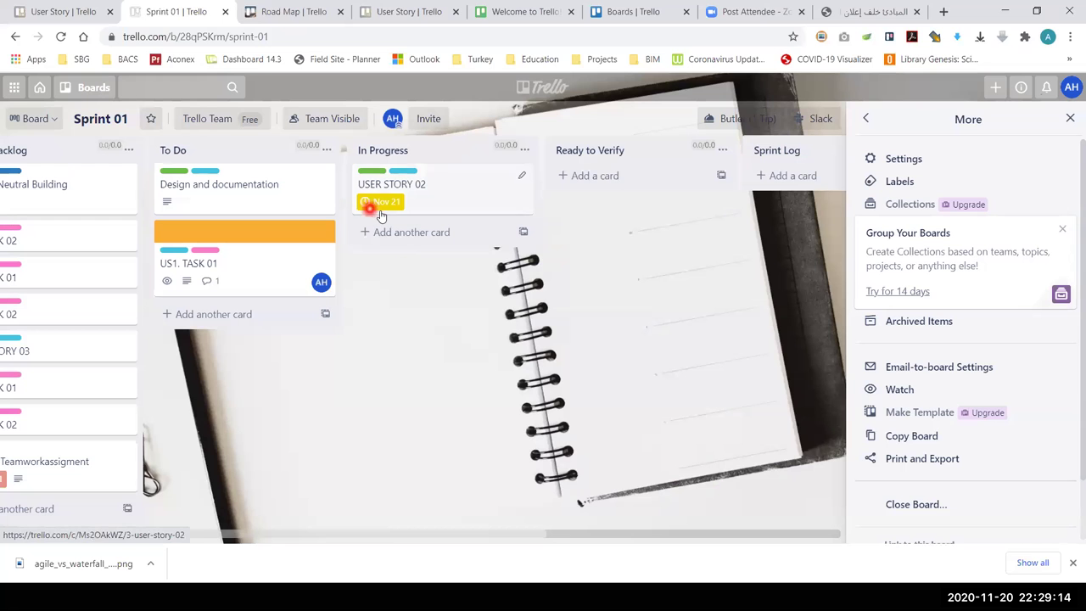
# - Change the USER STORY 02 card's due date to 11/20/2020 and close the card
pyautogui.click(501, 212)
pyautogui.click(735, 280)
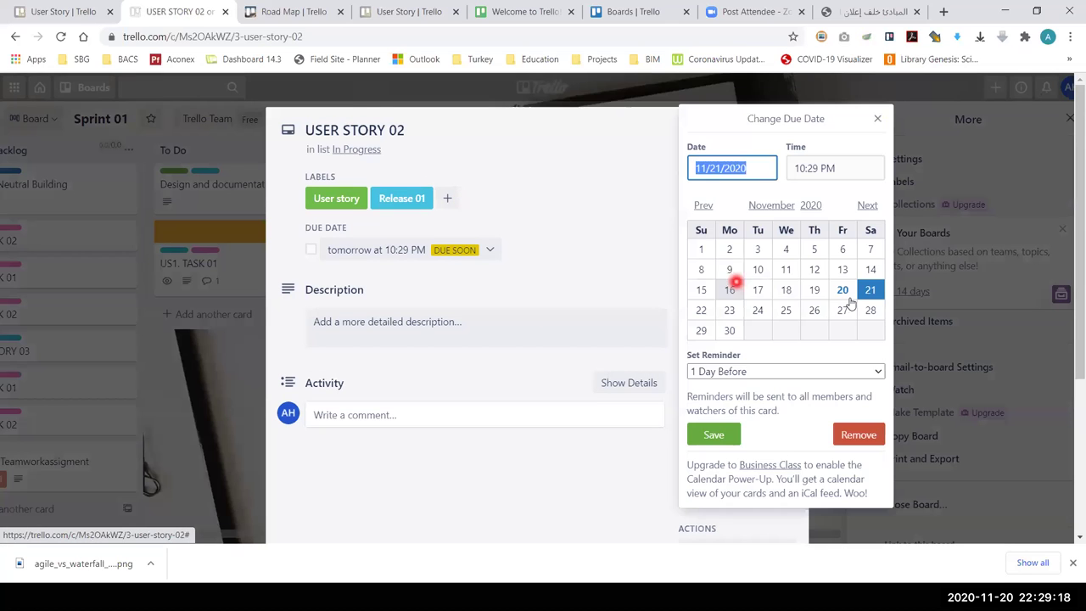
pyautogui.click(842, 293)
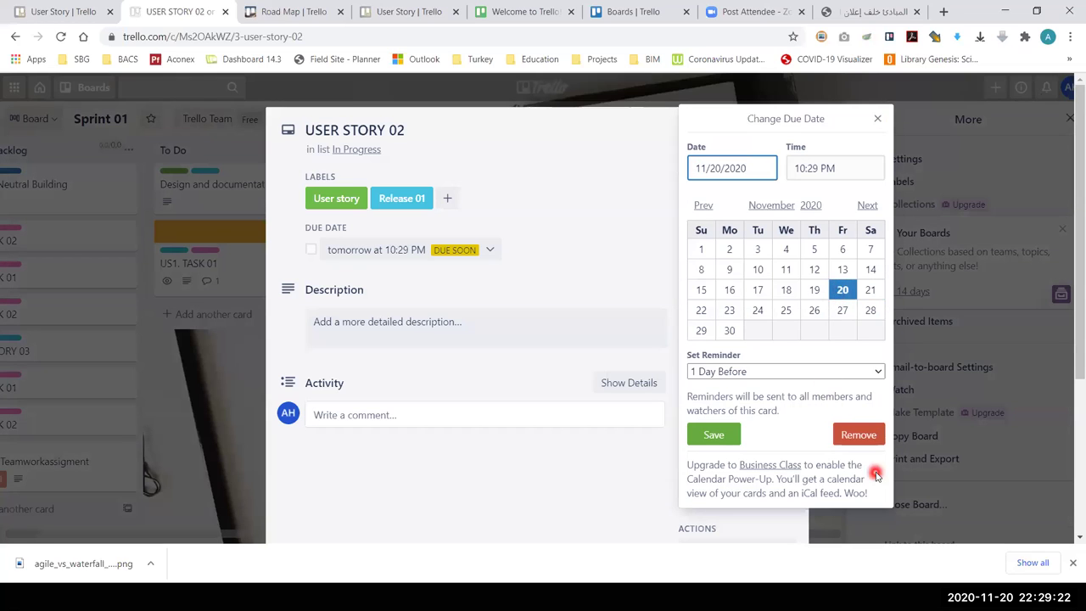
pyautogui.click(719, 436)
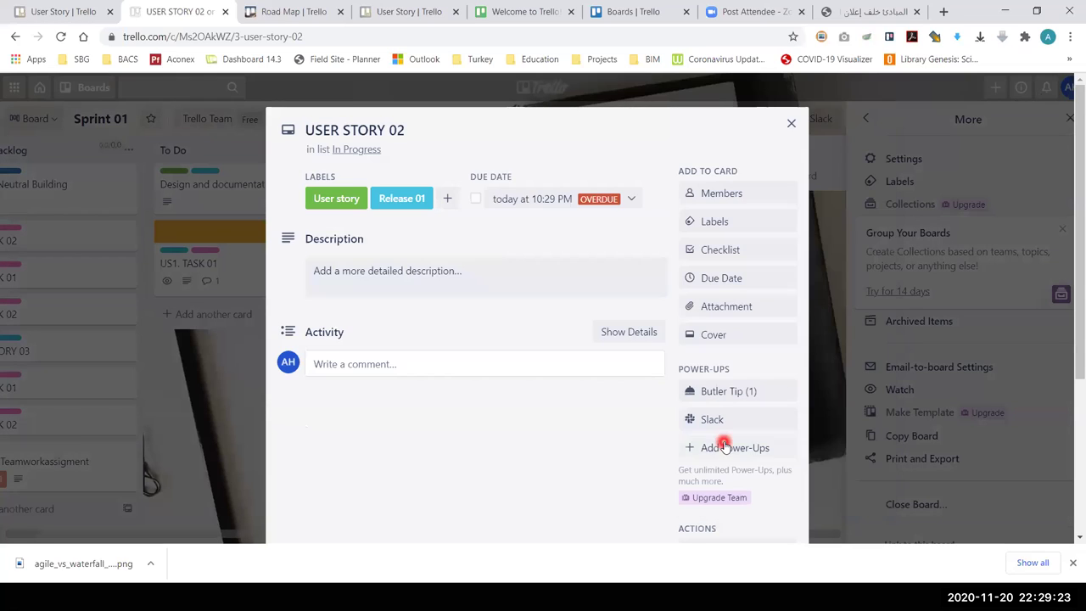
pyautogui.click(792, 125)
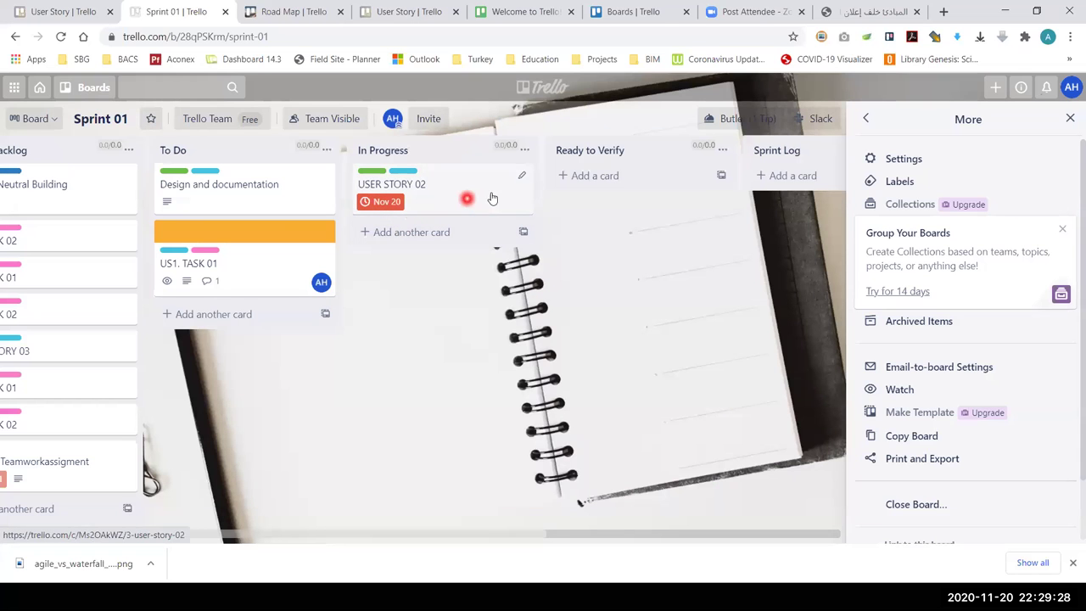
# - Set the USER STORY 02 card's due date to 11/30/2020 at 10:29 PM and close the card
pyautogui.click(526, 180)
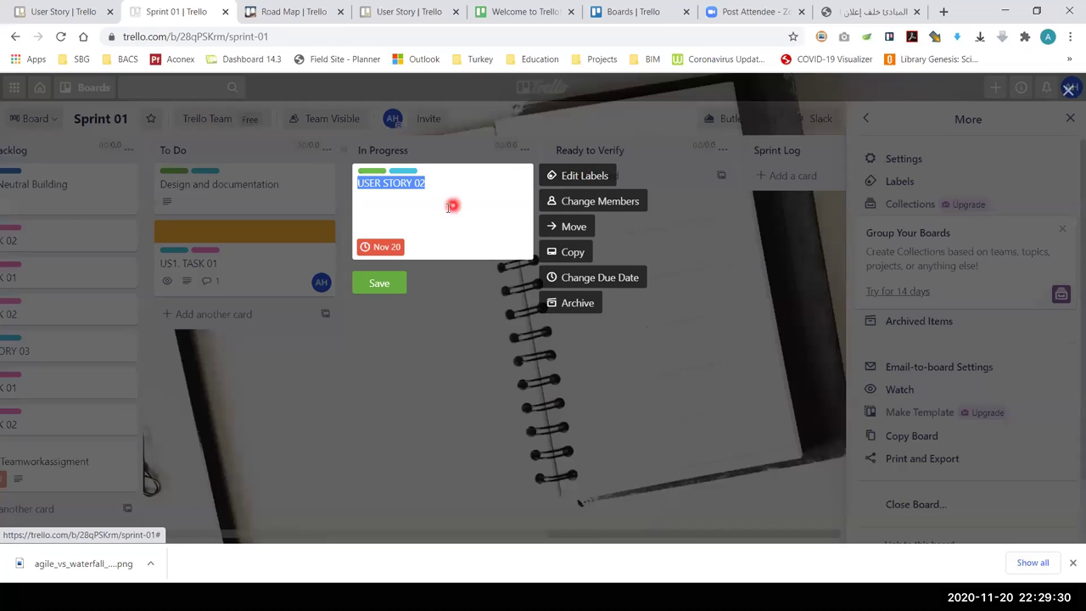
pyautogui.click(475, 334)
pyautogui.click(458, 188)
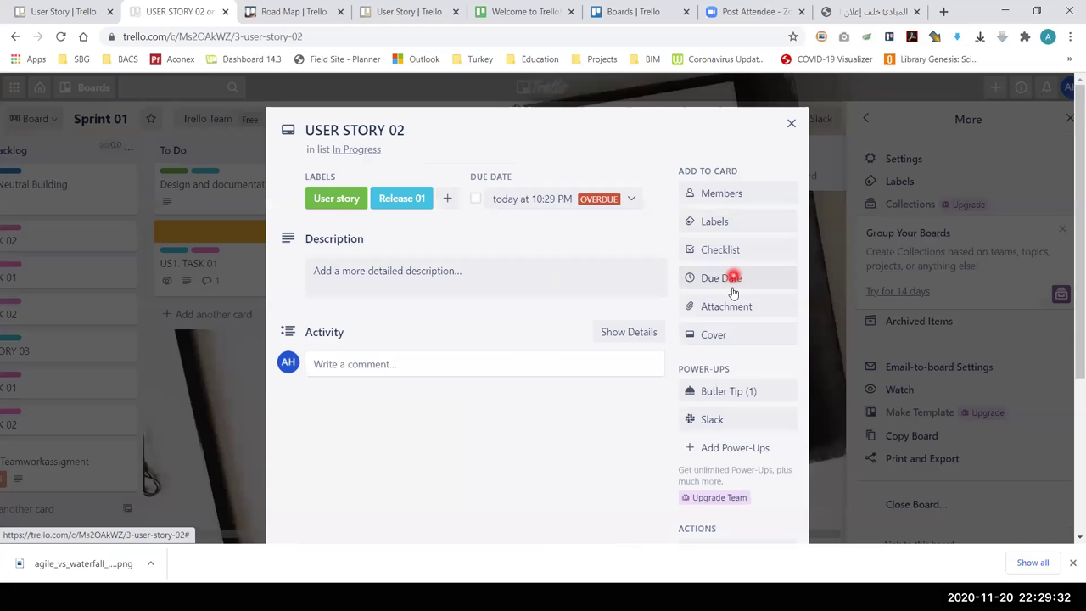
pyautogui.click(732, 279)
pyautogui.click(729, 330)
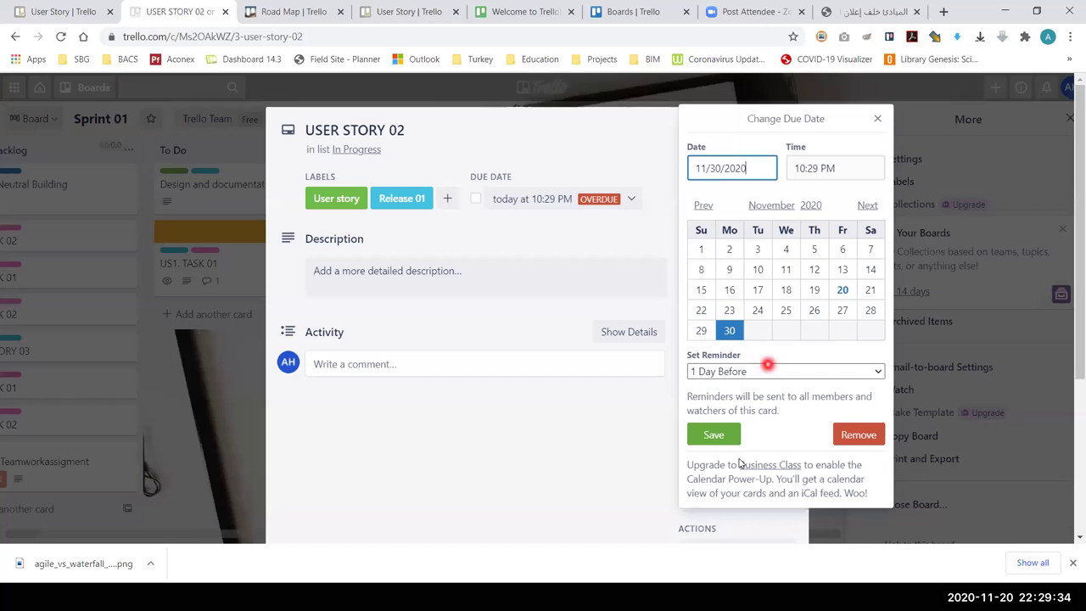
pyautogui.click(713, 441)
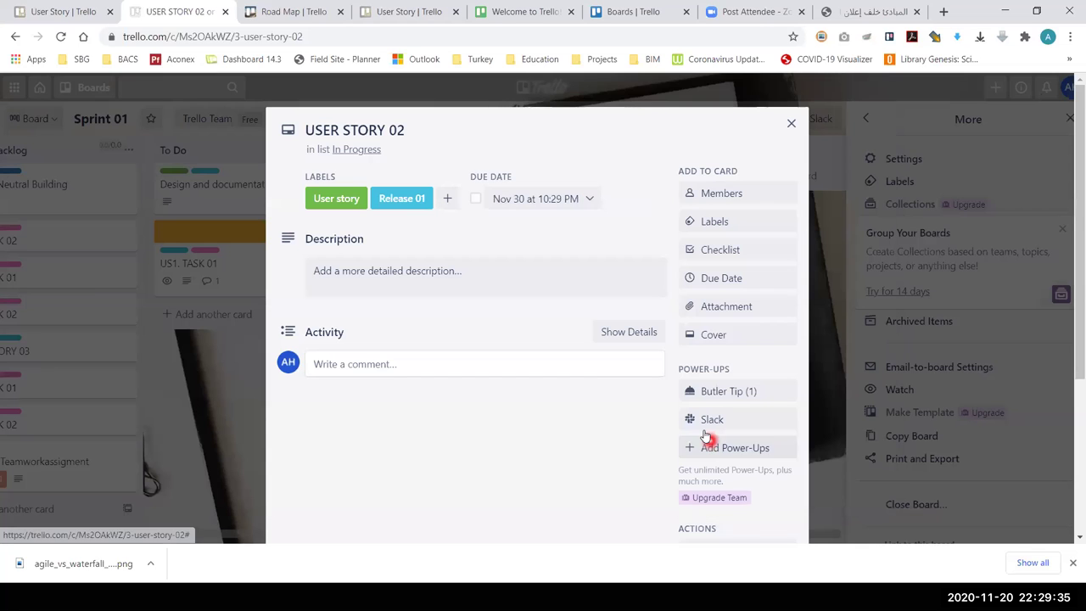
pyautogui.click(790, 123)
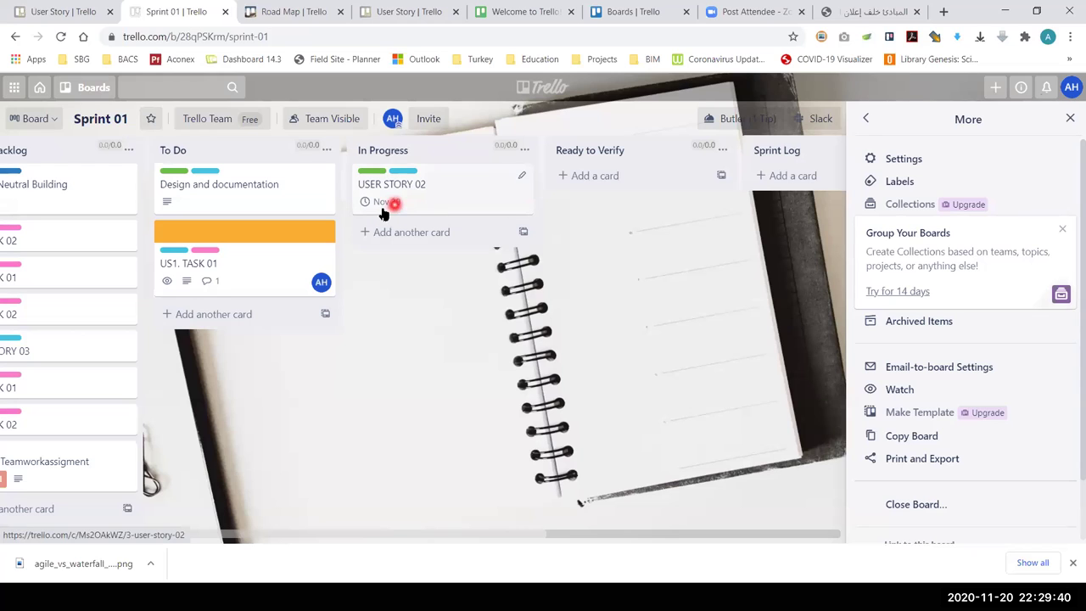
# - Add the unnamed green label to the USER STORY 02 card in the In Progress list
pyautogui.click(459, 193)
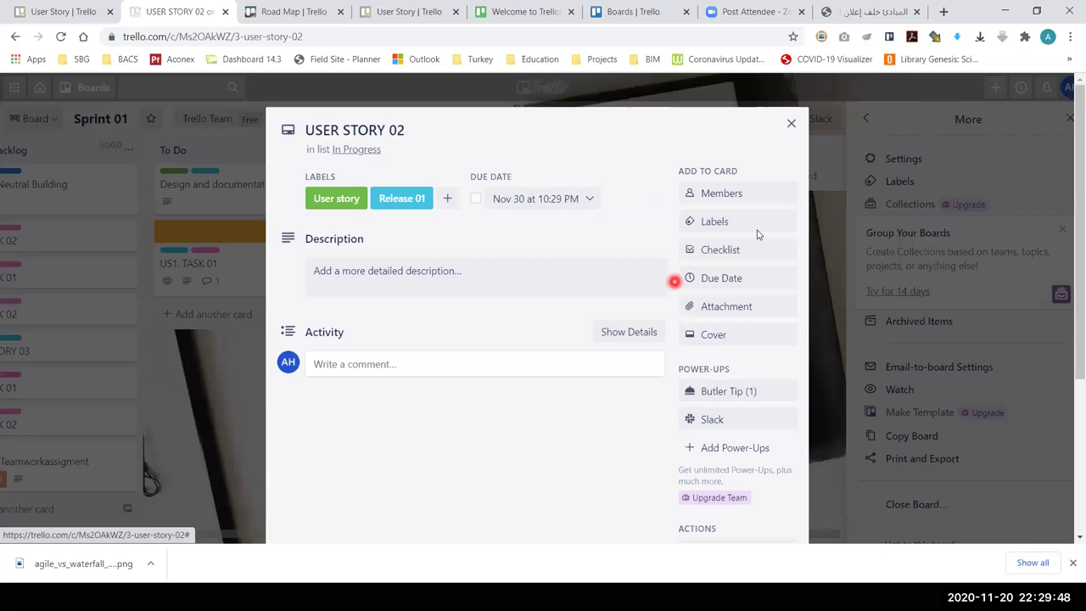
pyautogui.click(790, 121)
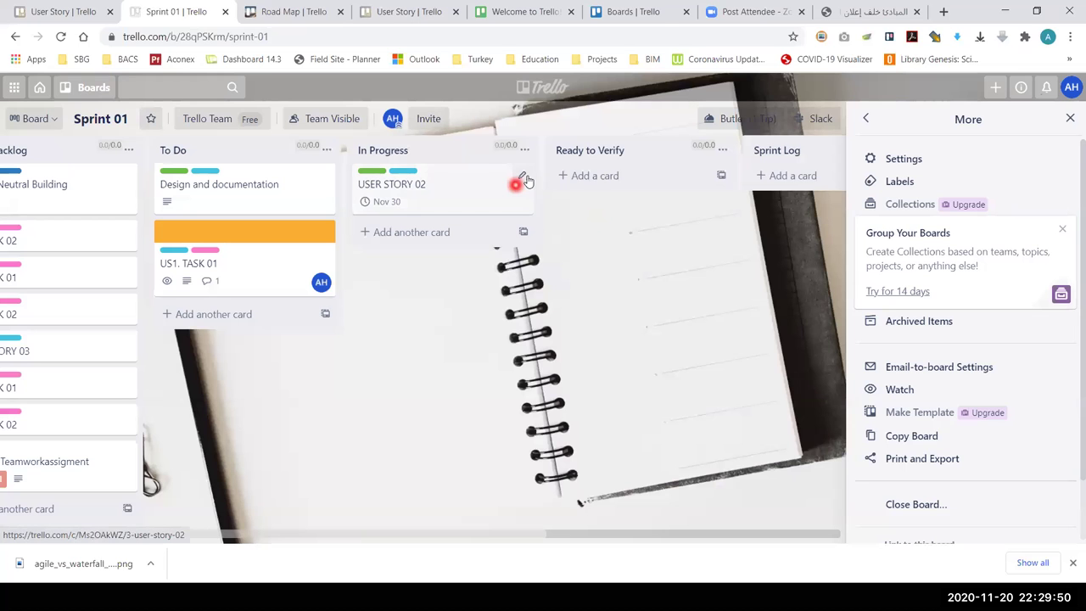
pyautogui.click(526, 175)
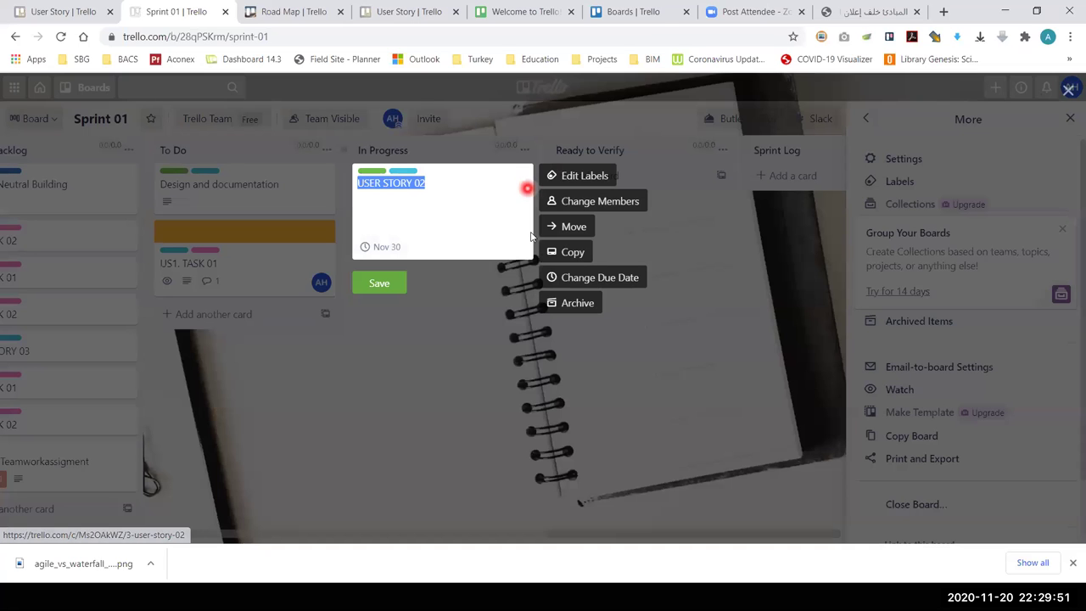
pyautogui.click(592, 178)
pyautogui.click(632, 209)
pyautogui.click(367, 319)
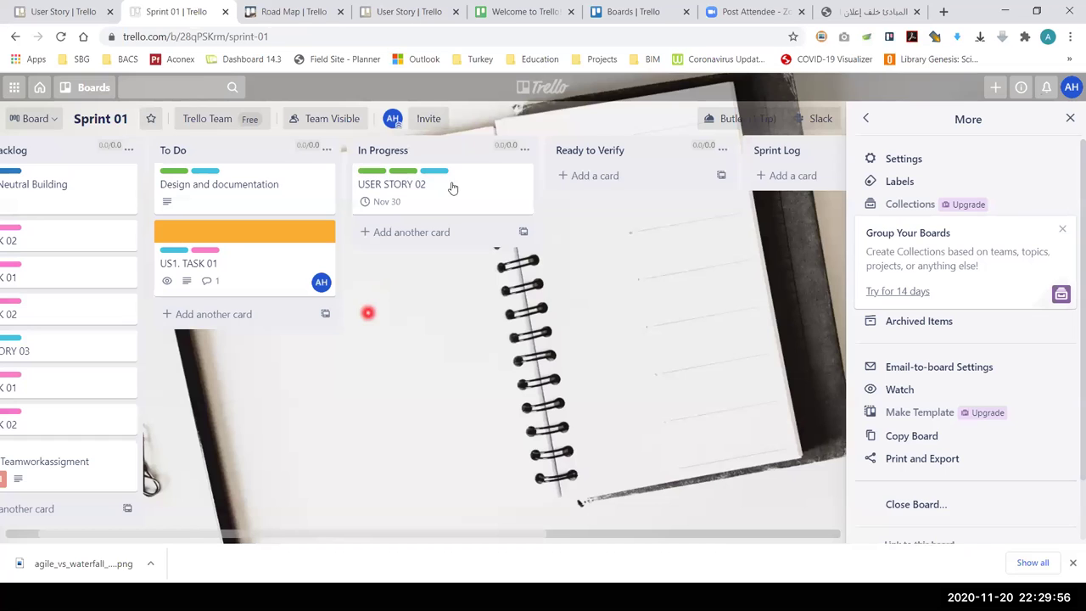
# - Switch the board's card labels between color bars and names, leaving the label names shown
pyautogui.click(436, 170)
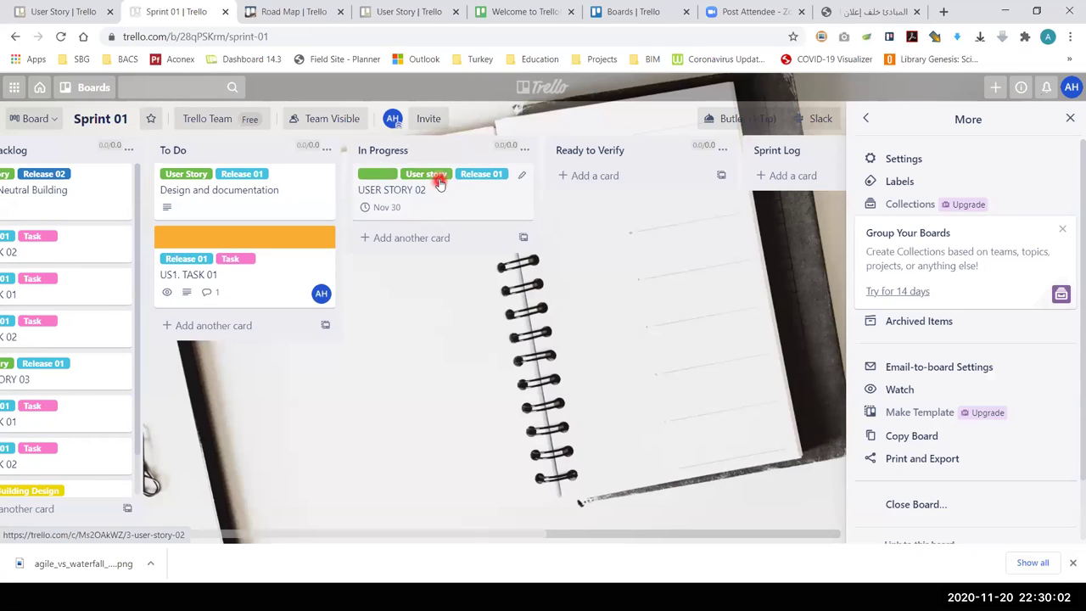
pyautogui.click(481, 180)
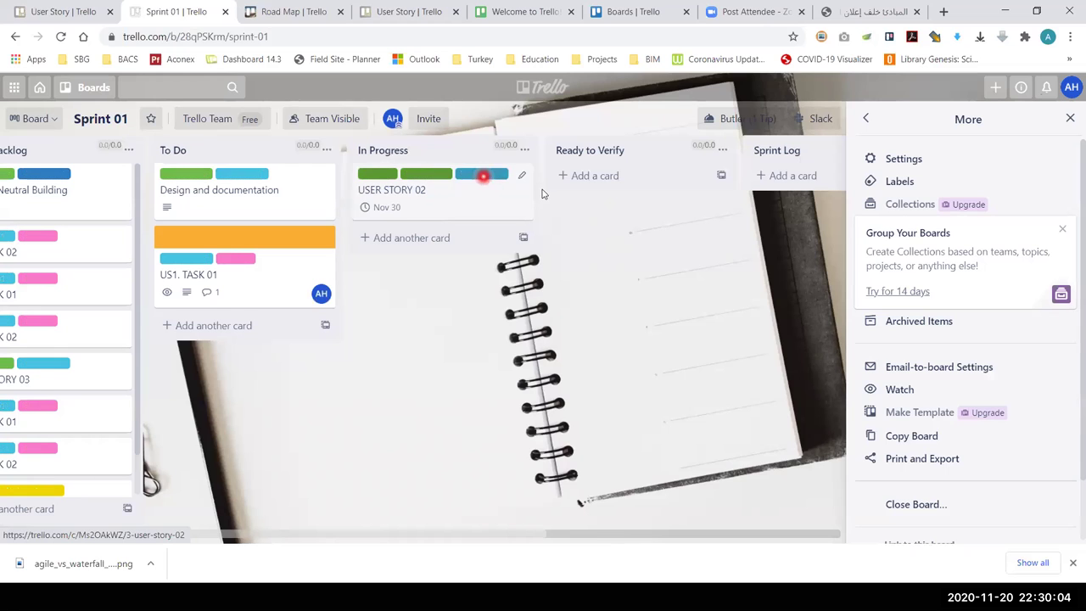
pyautogui.click(432, 175)
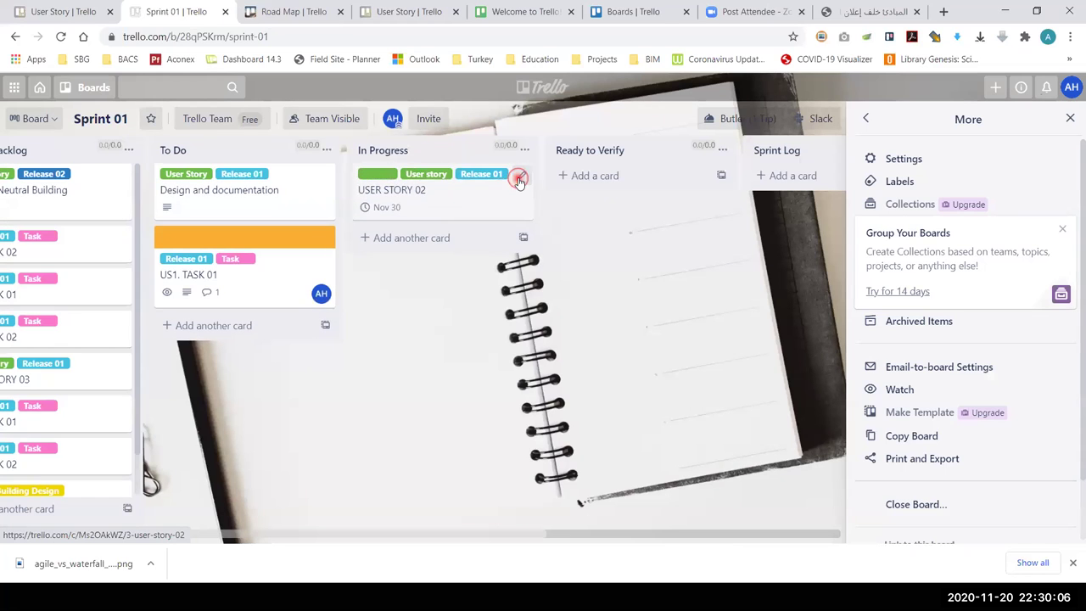
# - Review the USER STORY 02 card's full label list and its card details without changing anything
pyautogui.click(520, 176)
pyautogui.click(583, 176)
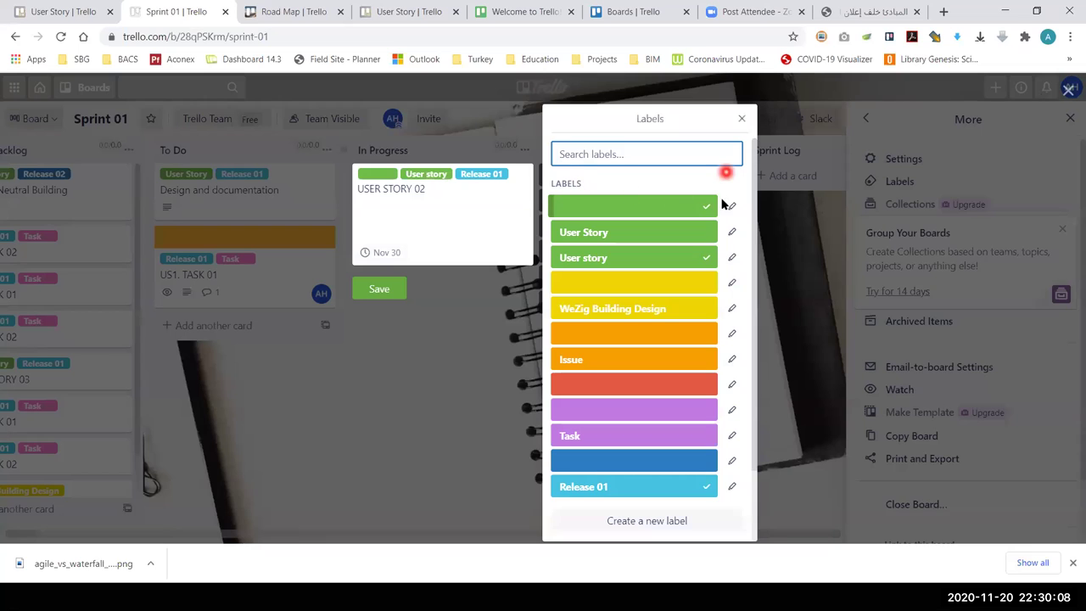
pyautogui.click(448, 303)
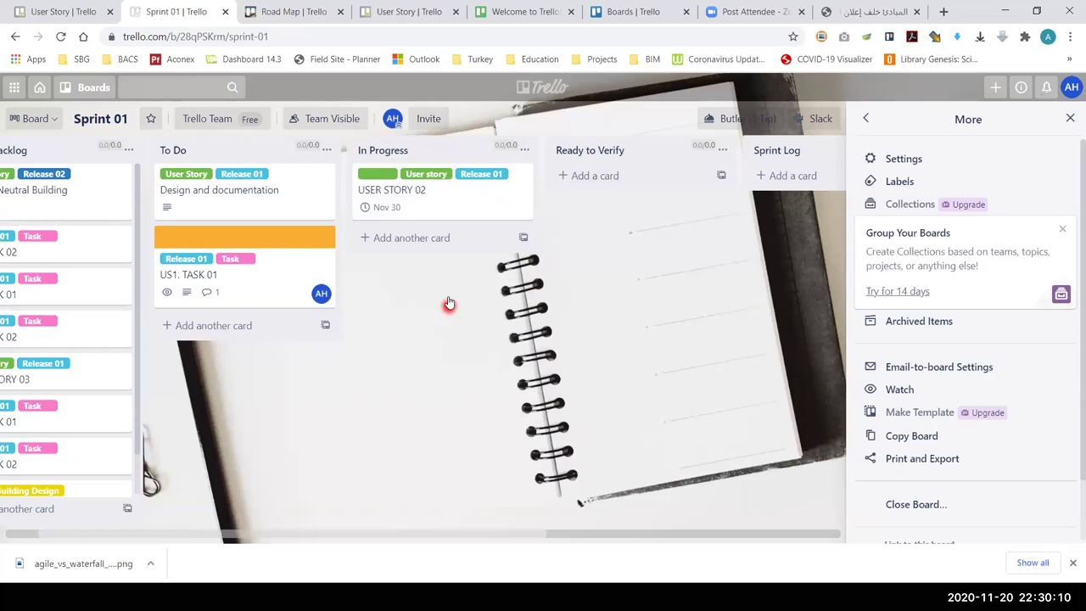
pyautogui.click(473, 206)
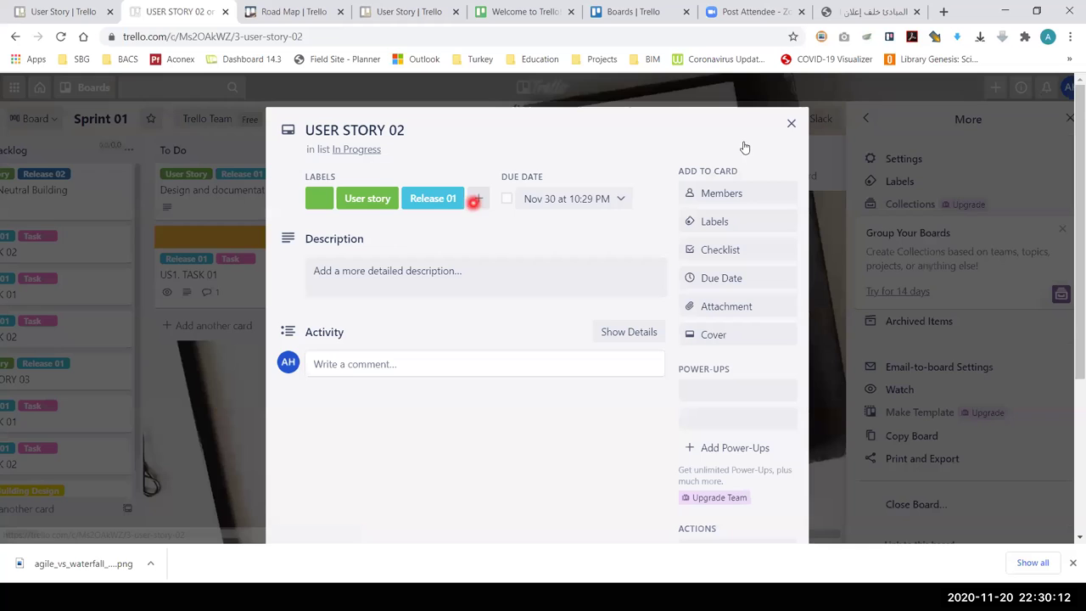
pyautogui.click(792, 121)
# - Examine the USER STORY 02 card's label choices filtered by color, including green and orange, without changing any assignment
pyautogui.press('l')
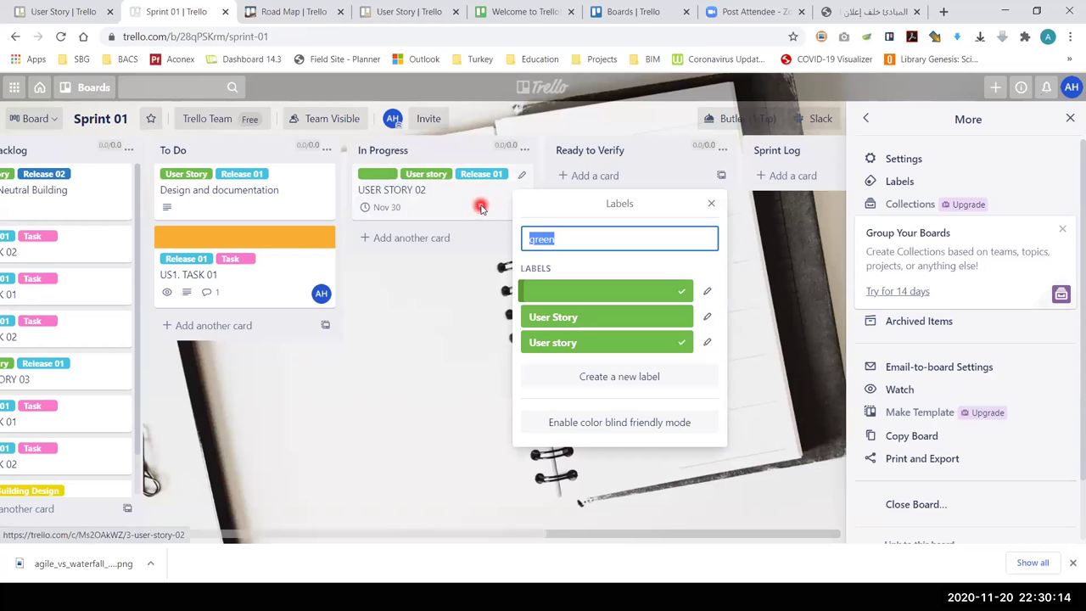
pyautogui.click(497, 214)
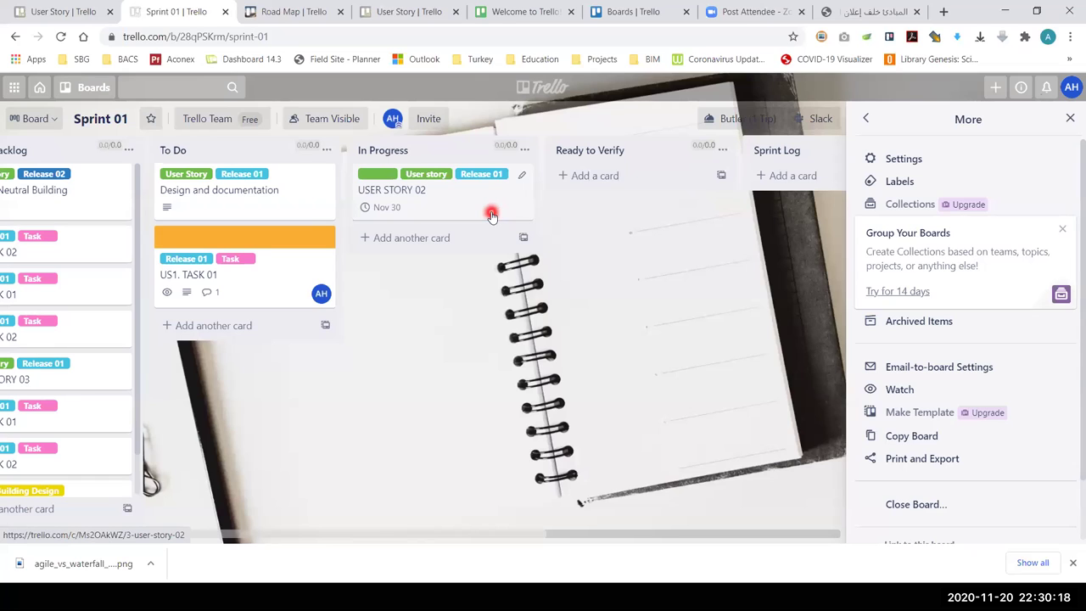
pyautogui.press('l')
pyautogui.click(709, 206)
pyautogui.click(475, 219)
pyautogui.press('l')
pyautogui.click(737, 203)
pyautogui.click(495, 204)
pyautogui.press('l')
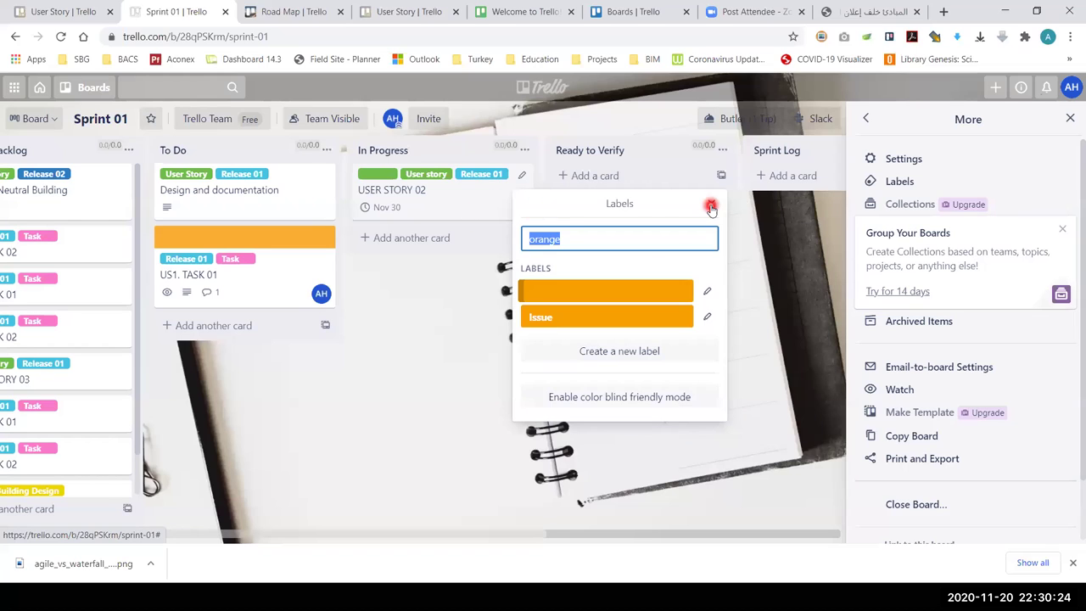
pyautogui.click(711, 204)
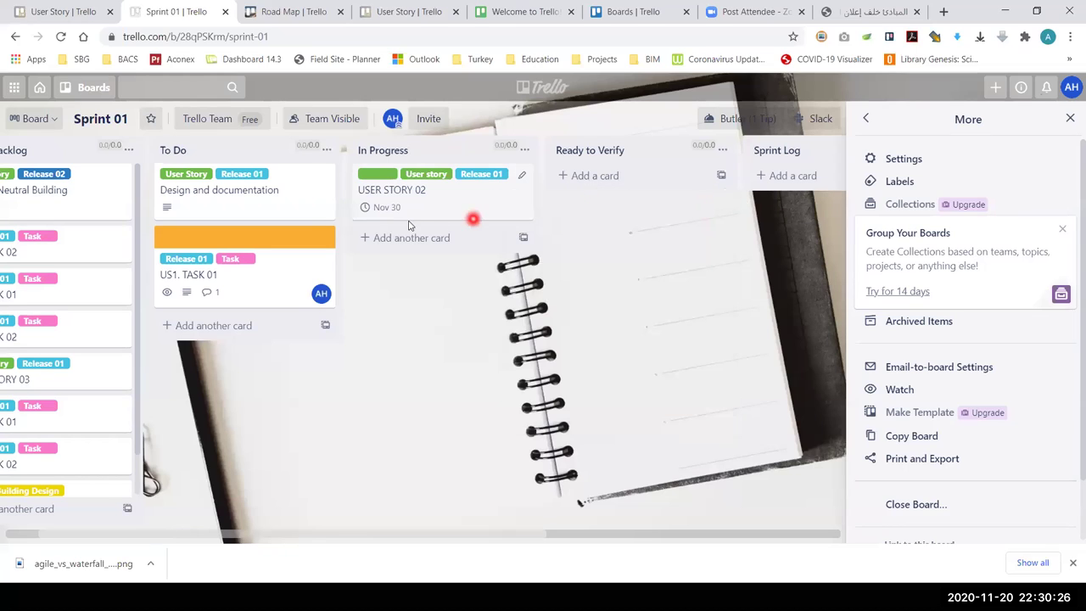
# - Review the USER STORY 02 card's quick-edit options, then open the card and highlight its title without renaming it
pyautogui.click(519, 175)
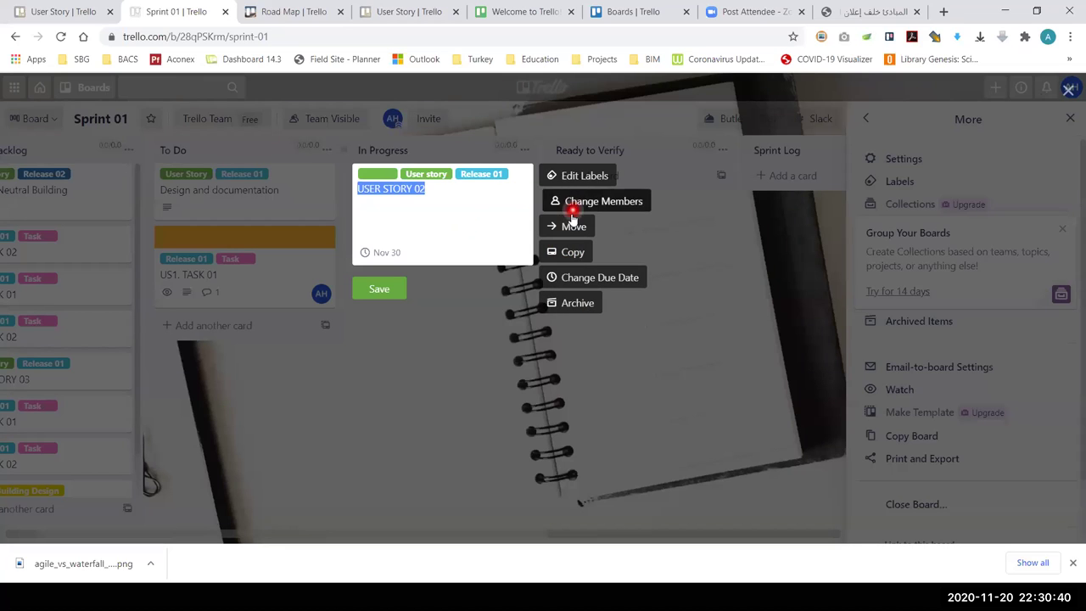
pyautogui.click(469, 341)
pyautogui.click(443, 206)
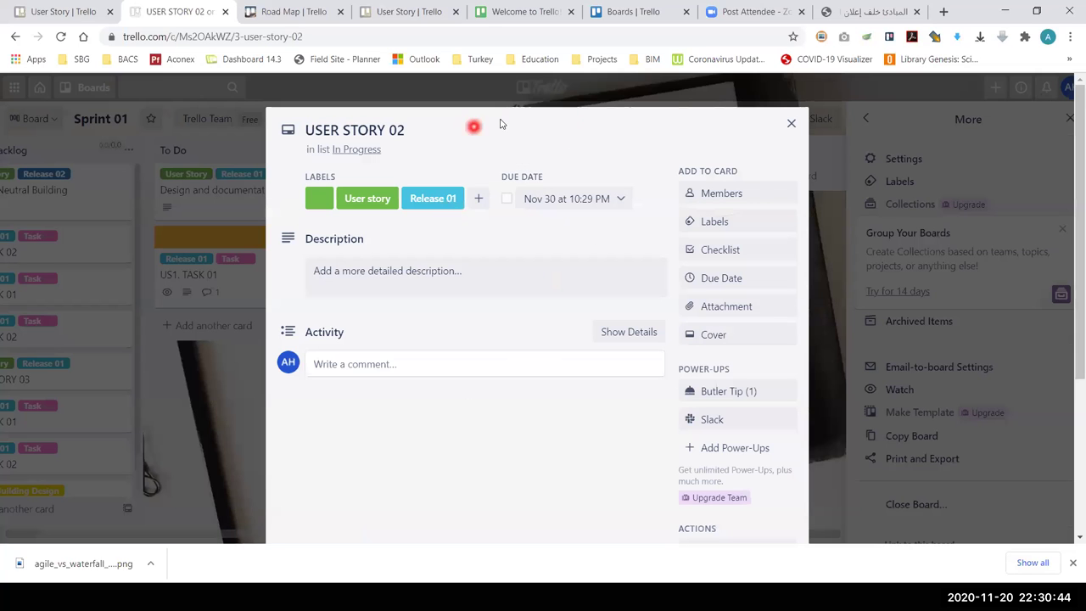
pyautogui.click(639, 120)
pyautogui.scroll(-1, 543, 500)
pyautogui.scroll(1, 526, 437)
pyautogui.moveTo(421, 128); pyautogui.dragTo(357, 127)
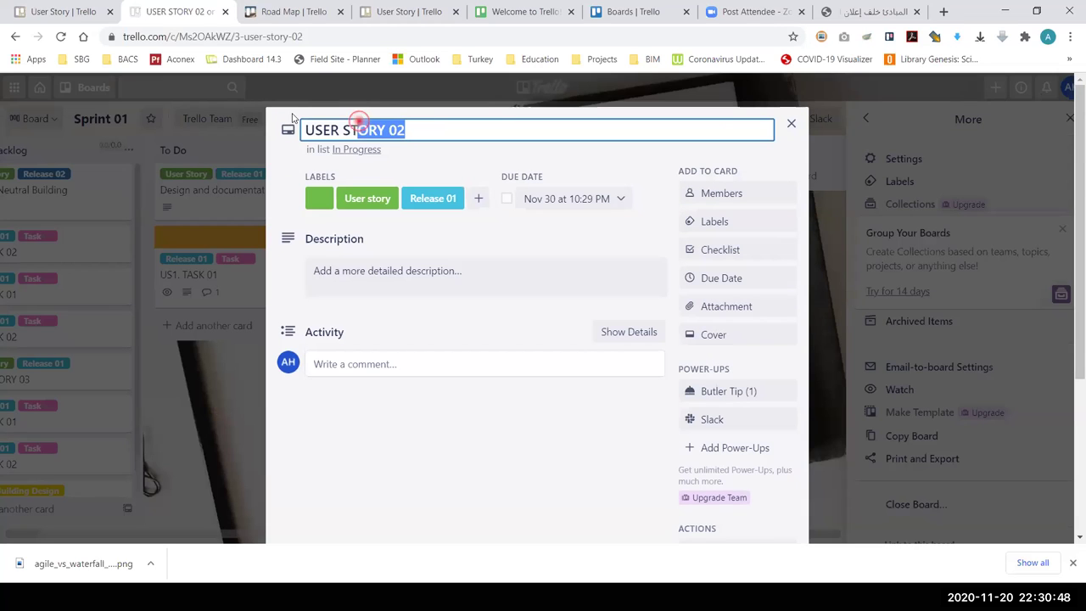
pyautogui.moveTo(292, 117); pyautogui.dragTo(297, 123)
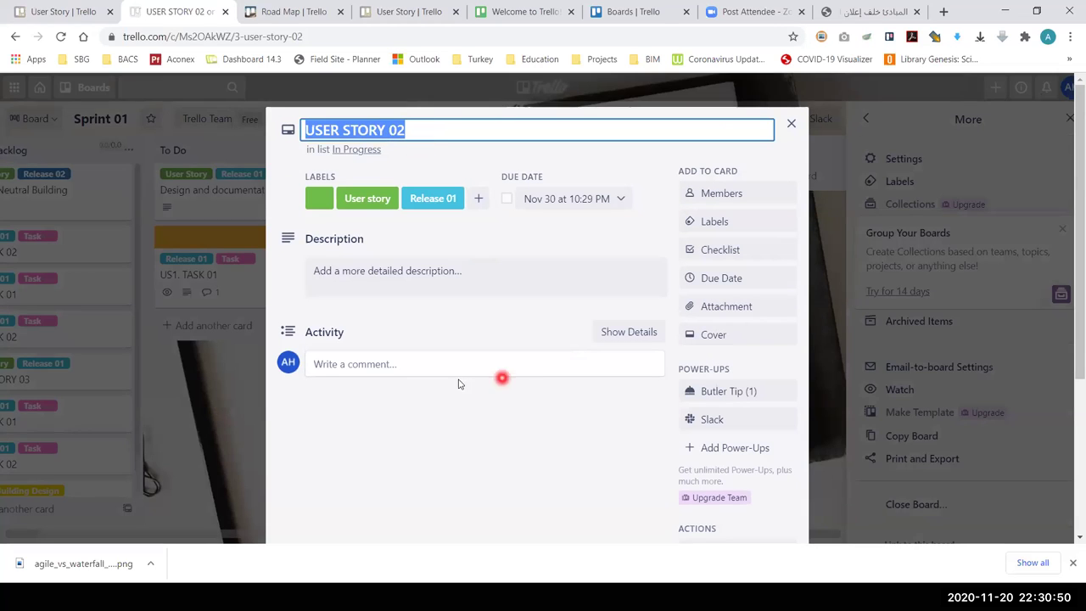
# - Add a checklist titled Checklist to the USER STORY 02 card
pyautogui.scroll(-2, 594, 373)
pyautogui.scroll(1, 695, 382)
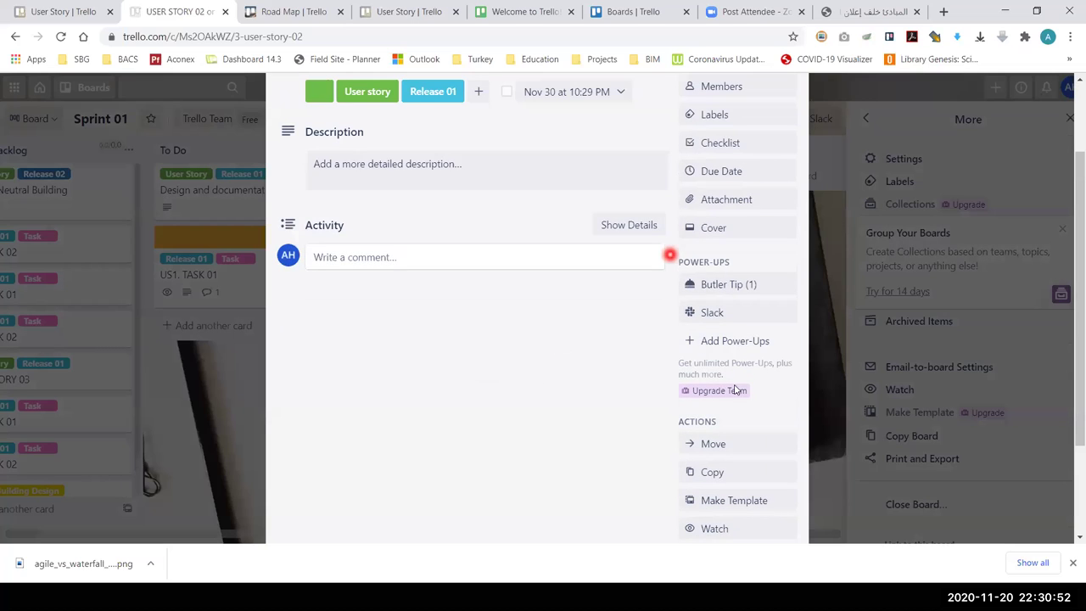
pyautogui.scroll(1, 735, 388)
pyautogui.click(731, 178)
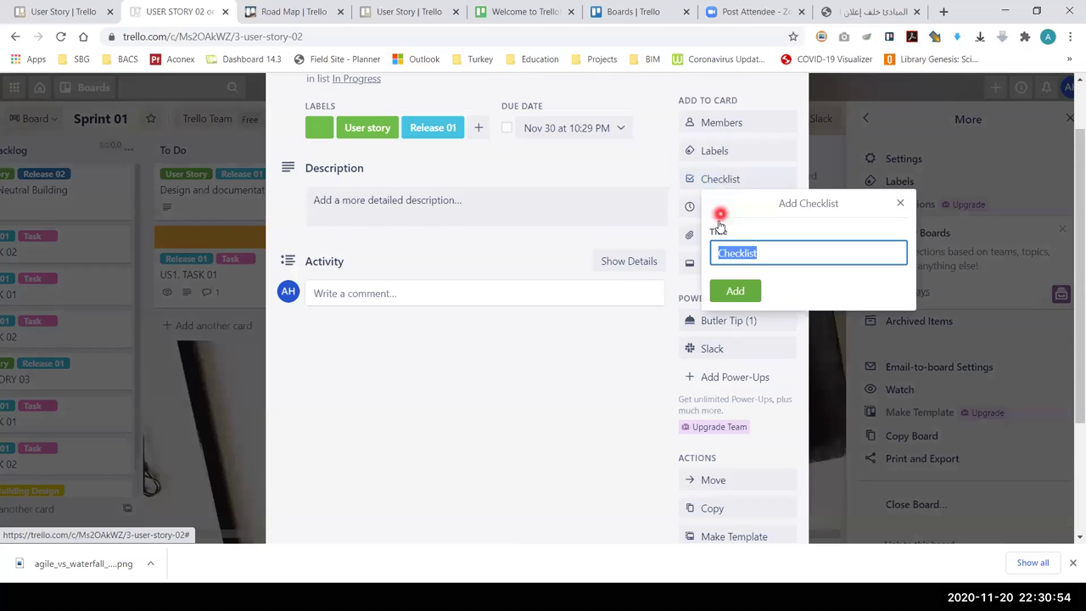
pyautogui.click(737, 292)
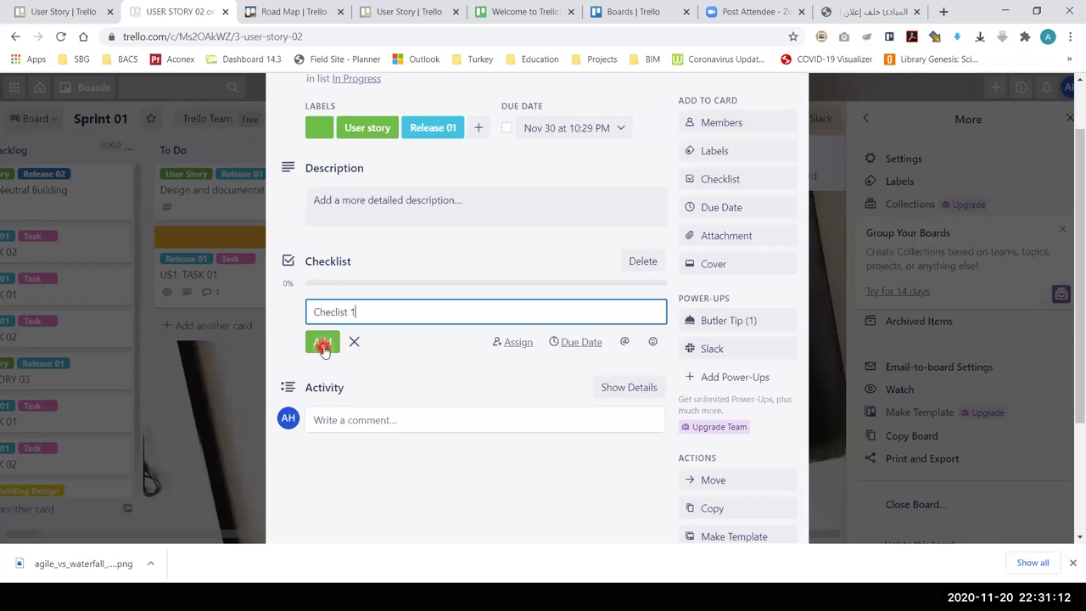
# - Add the items Checlist 1, item 2 and item3 to the USER STORY 02 card's checklist
pyautogui.click(322, 342)
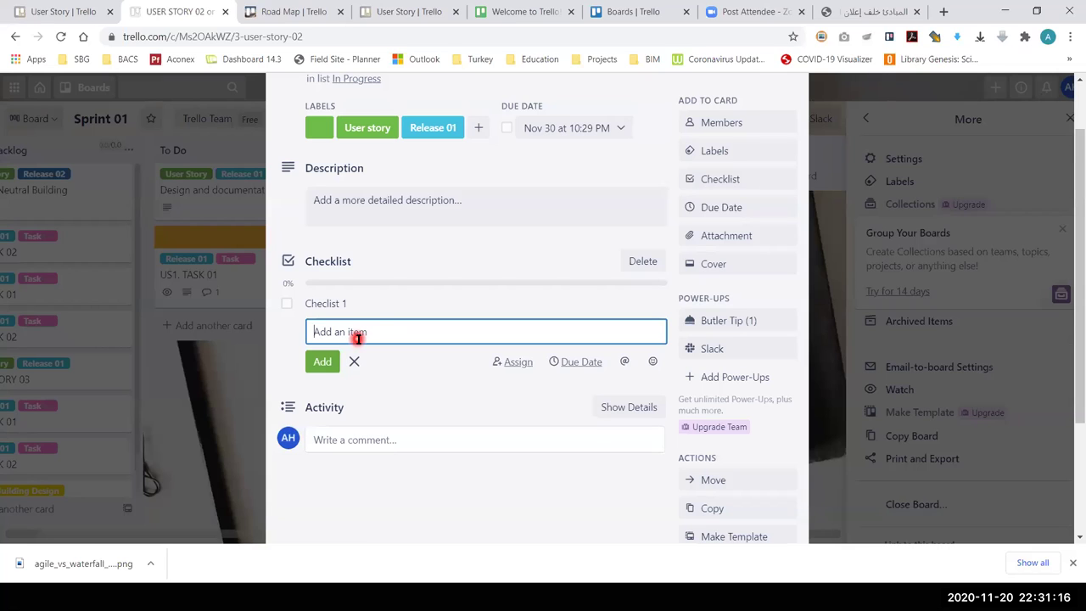
pyautogui.write('iy')
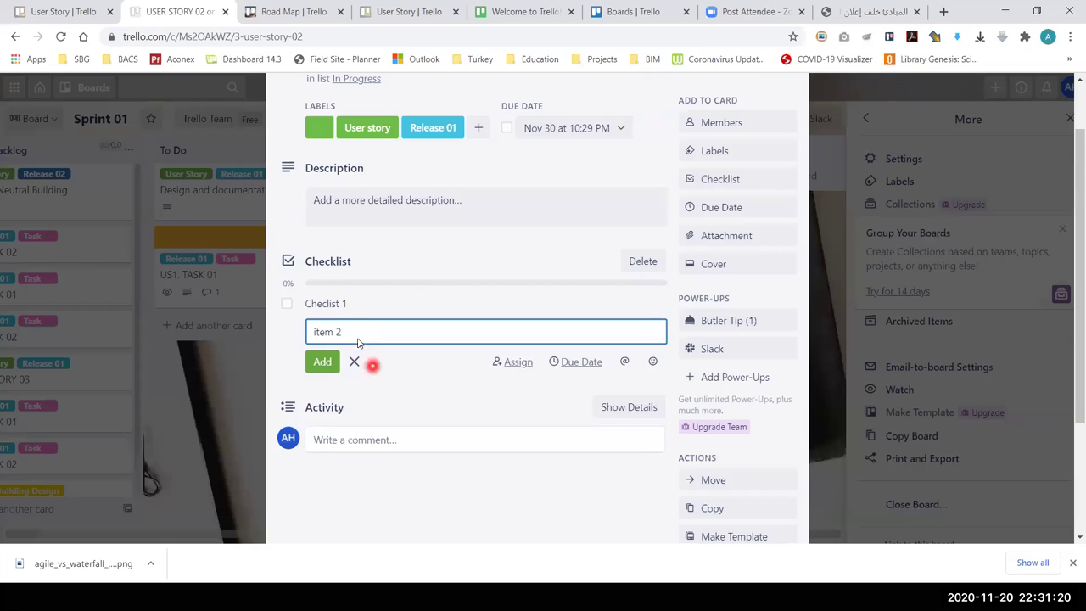
pyautogui.click(321, 362)
pyautogui.write('it')
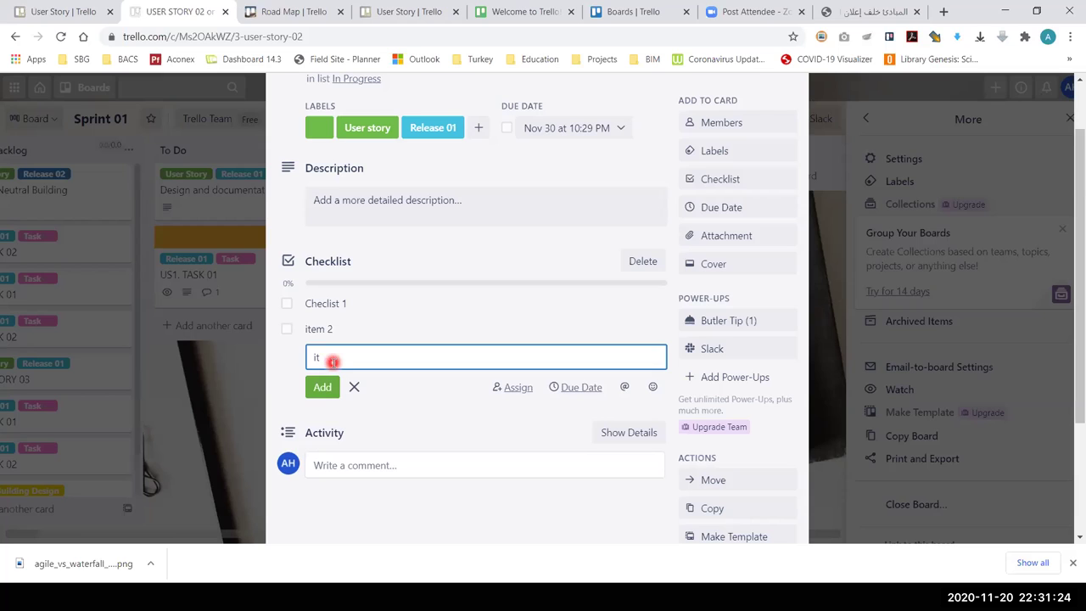
pyautogui.write('em3')
pyautogui.click(322, 387)
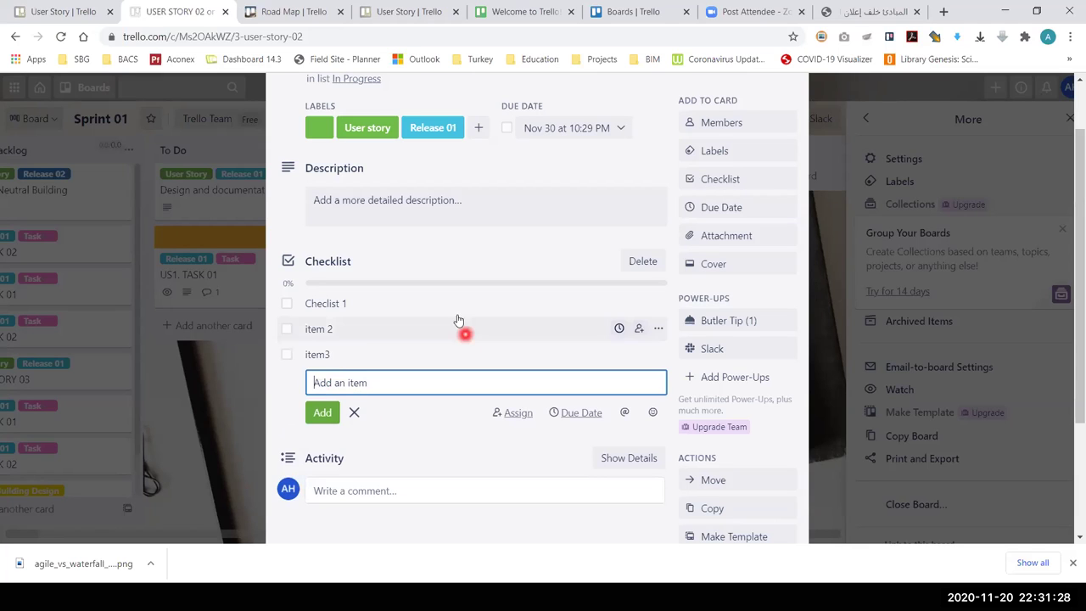
# - Mark Checlist 1 and item 2 as complete, leave item3 unchecked, and close the USER STORY 02 card
pyautogui.click(286, 329)
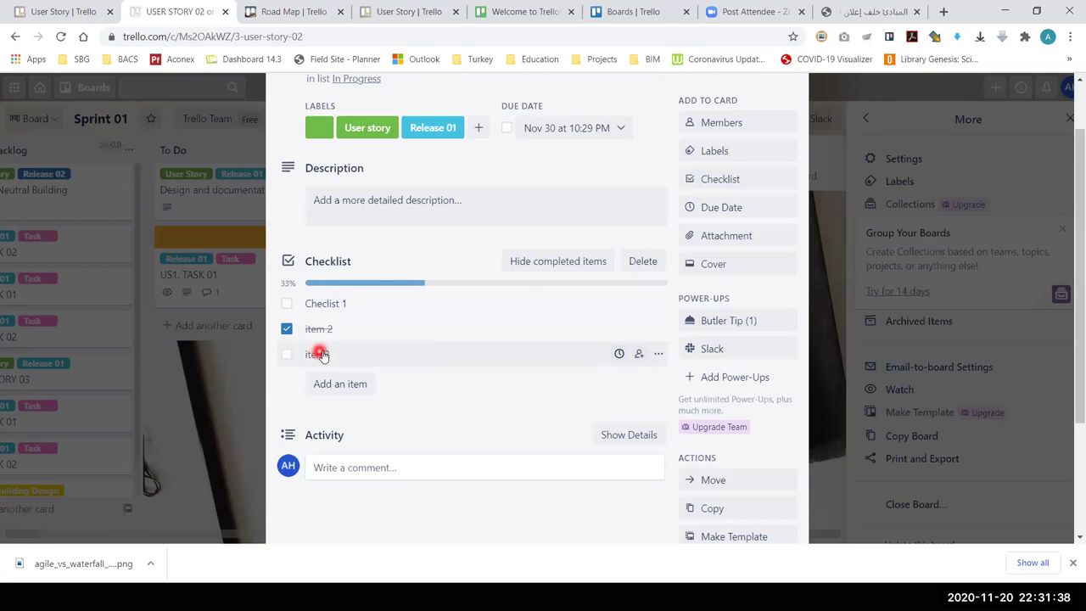
pyautogui.click(287, 304)
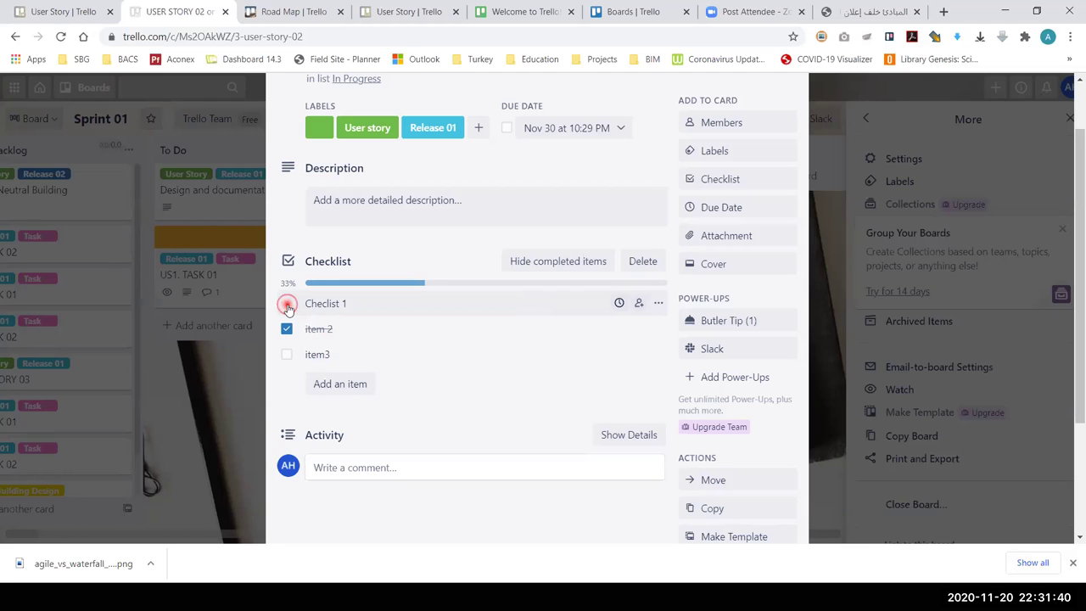
pyautogui.click(288, 355)
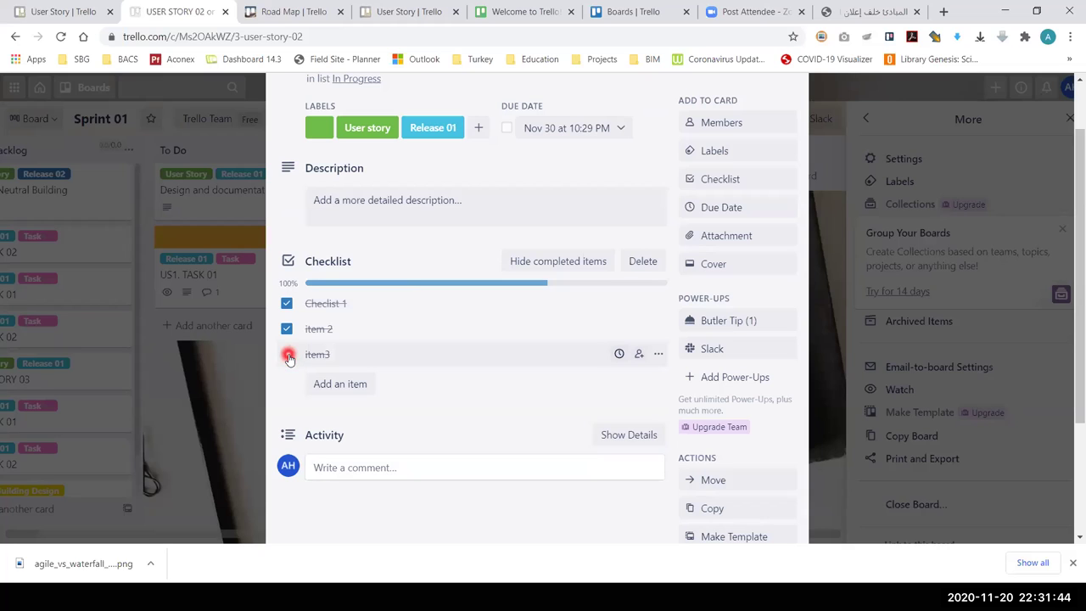
pyautogui.click(288, 355)
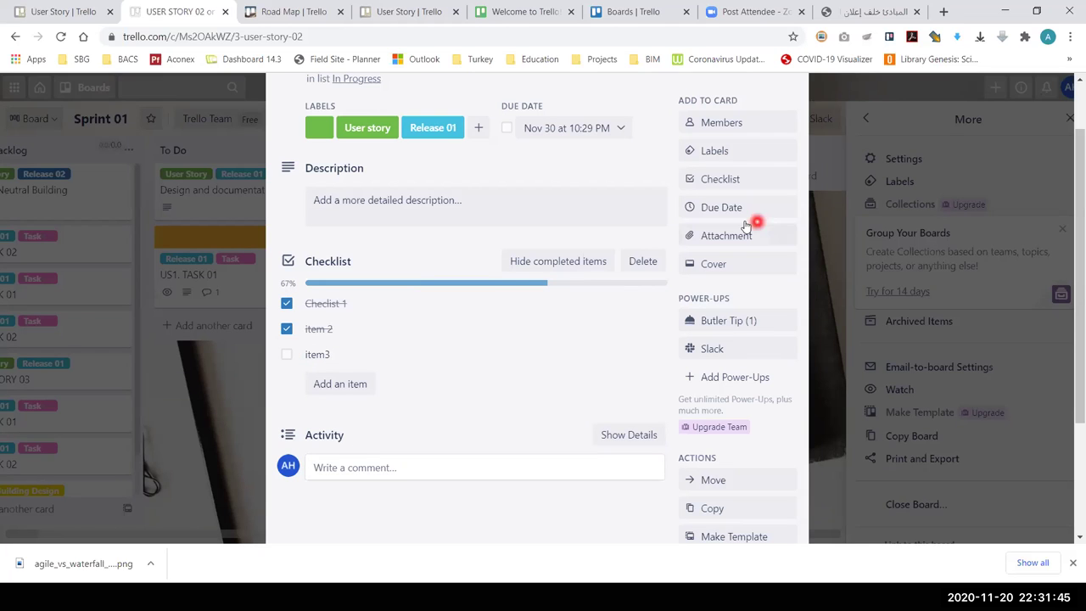
pyautogui.click(928, 127)
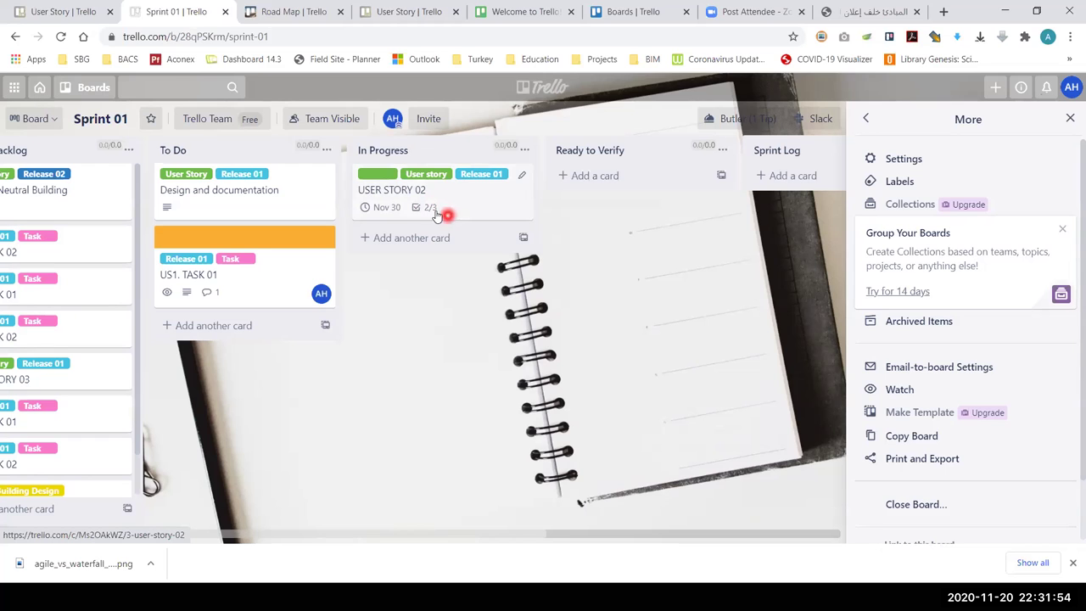
# - Review the USER STORY 02 card's checklist progress in its details and on the board
pyautogui.click(468, 217)
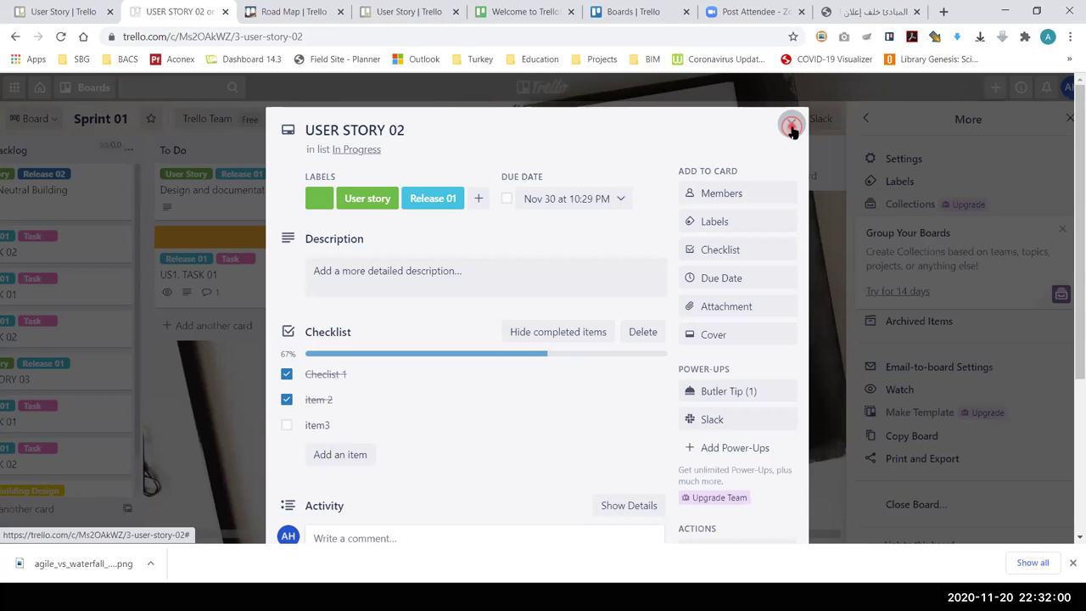
pyautogui.click(478, 218)
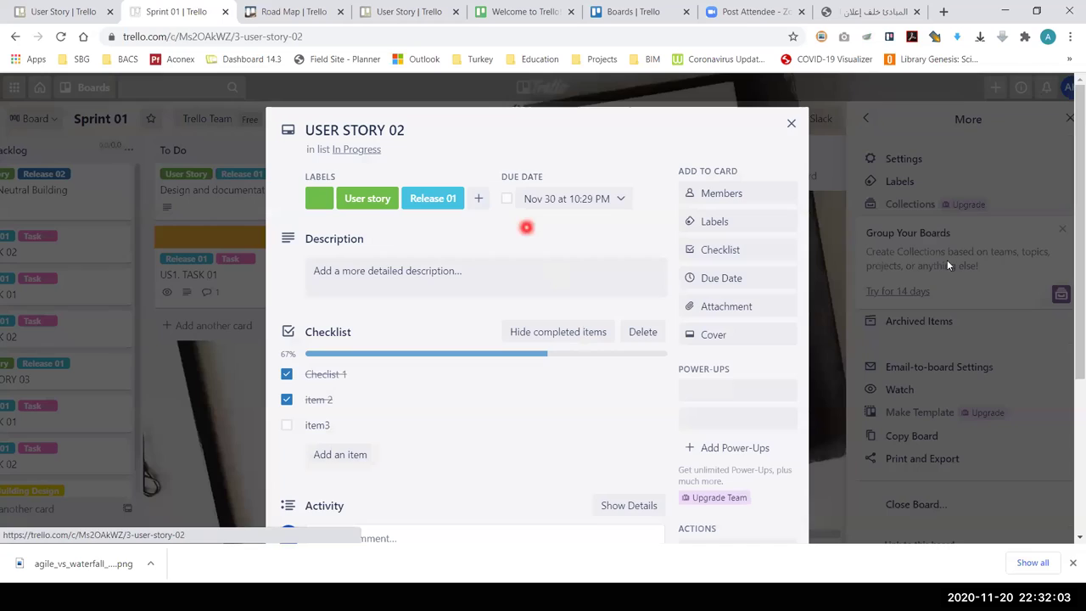
pyautogui.click(791, 123)
pyautogui.click(476, 211)
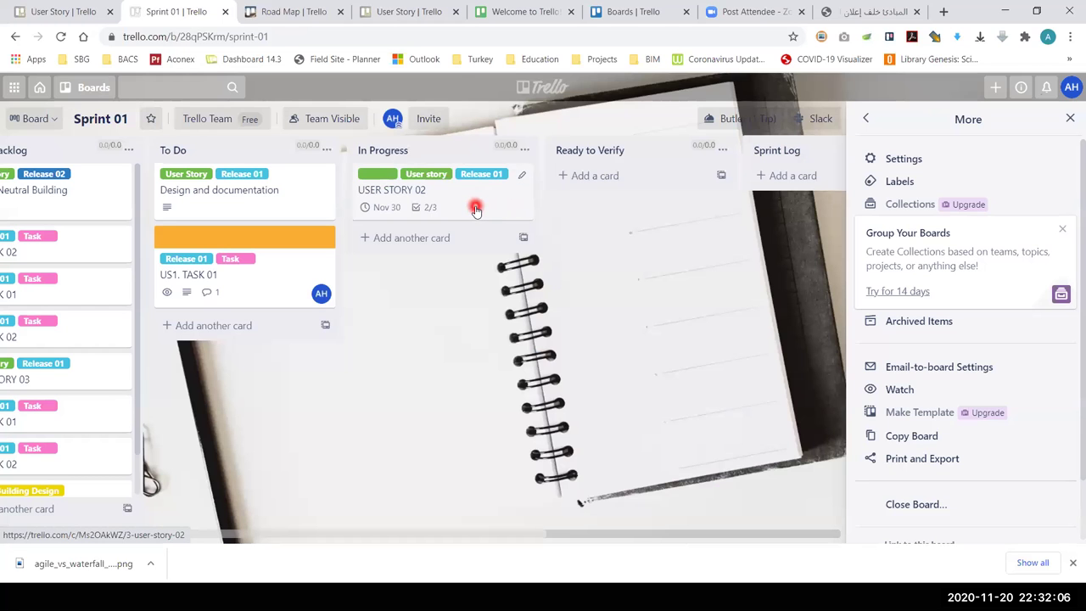
# - Add a card titled Checklist to the In Progress list
pyautogui.click(412, 238)
pyautogui.click(428, 267)
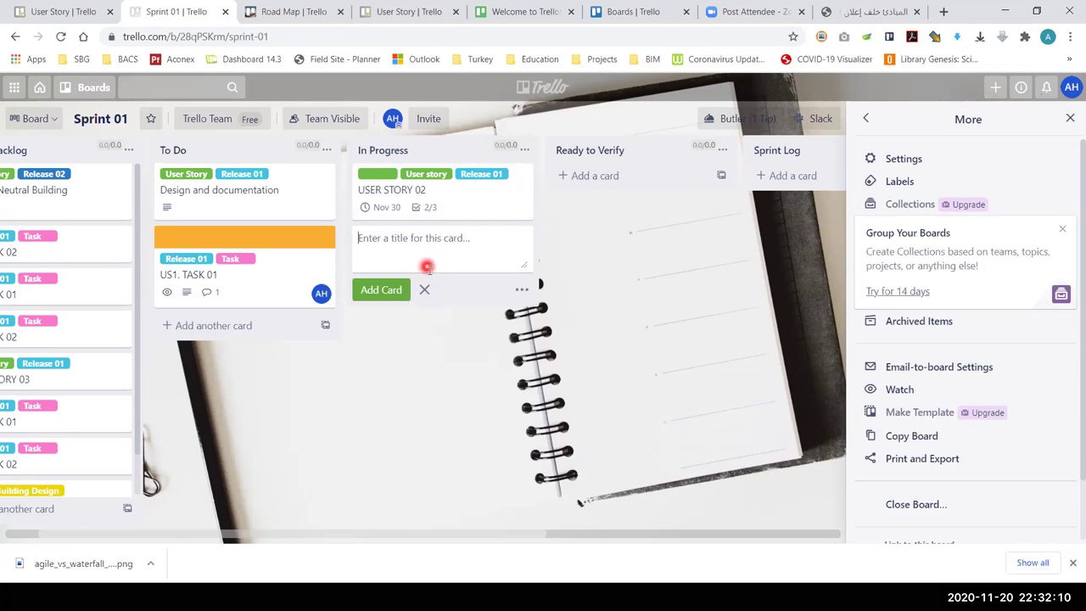
pyautogui.write('Checklist')
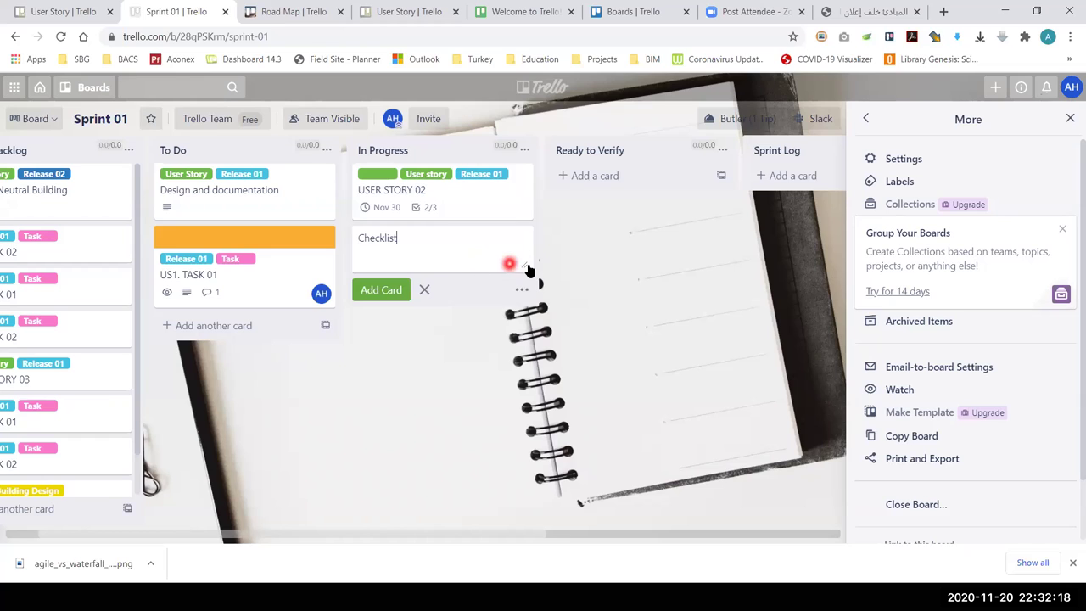
pyautogui.click(392, 291)
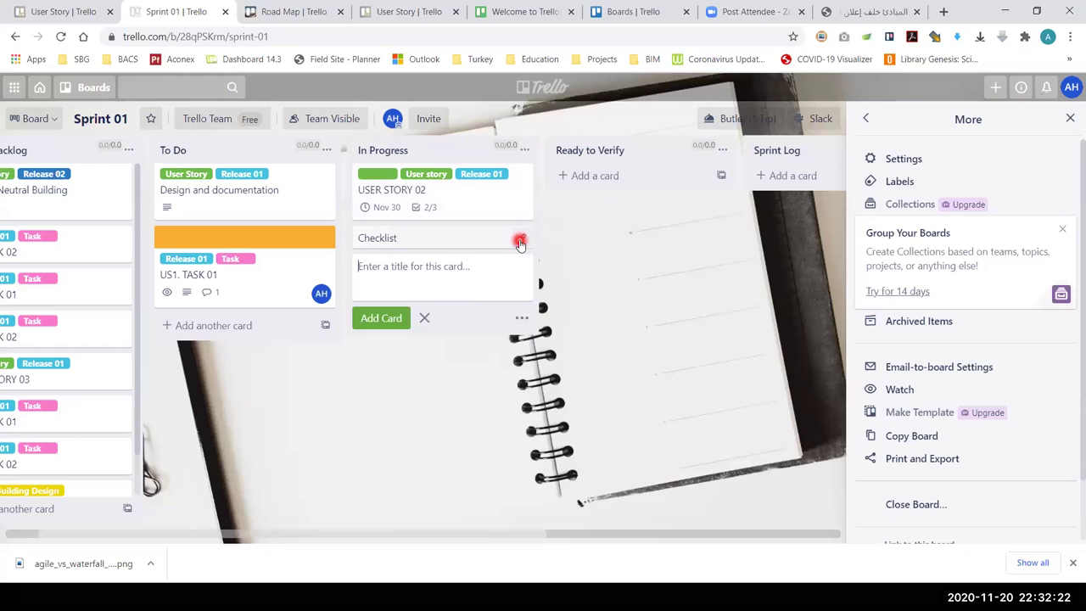
# - Assign the unnamed red label to the Checklist card, name that label Checklist, and save the card
pyautogui.click(520, 244)
pyautogui.click(592, 244)
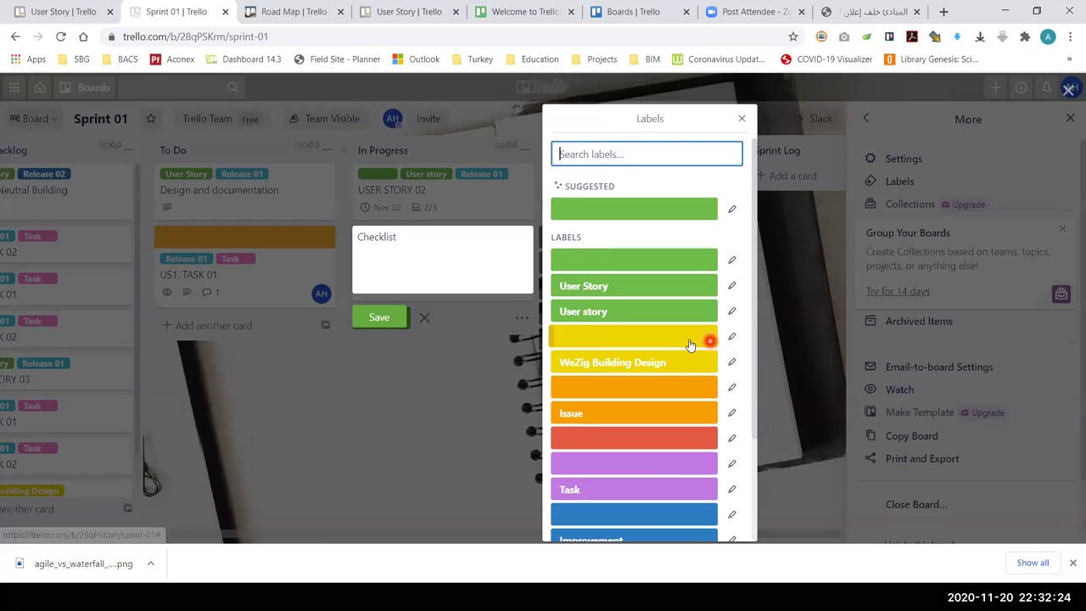
pyautogui.click(611, 438)
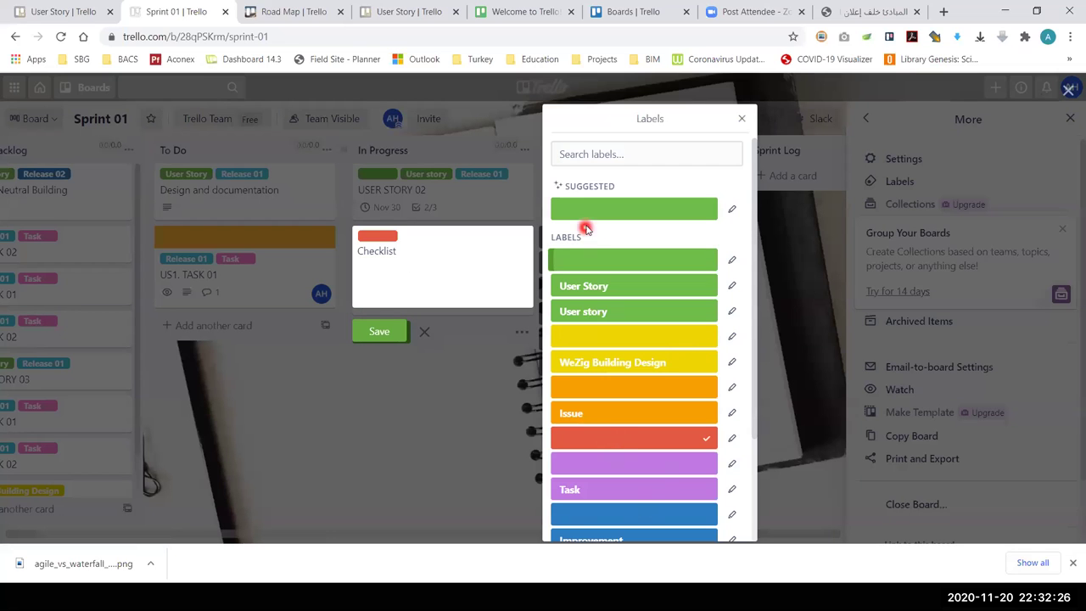
pyautogui.click(731, 441)
pyautogui.write('Checklist')
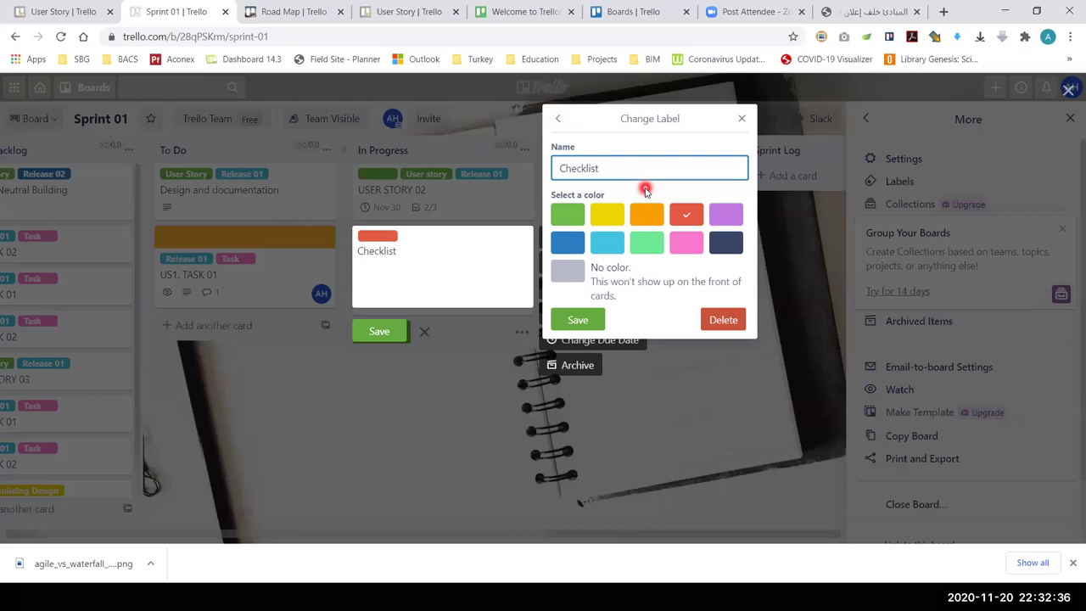
pyautogui.click(578, 320)
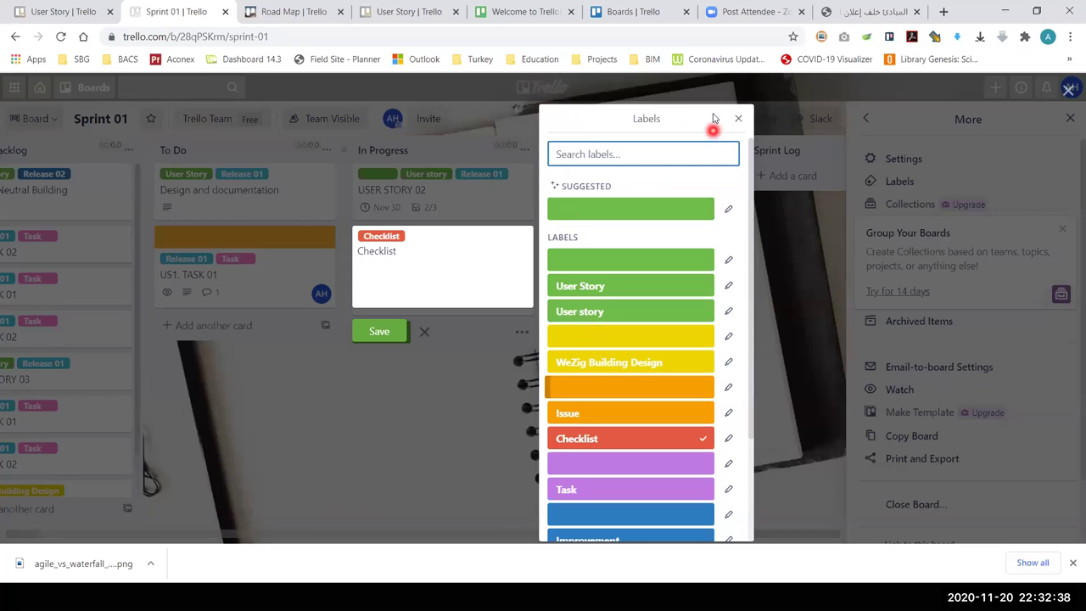
pyautogui.click(458, 331)
pyautogui.click(379, 332)
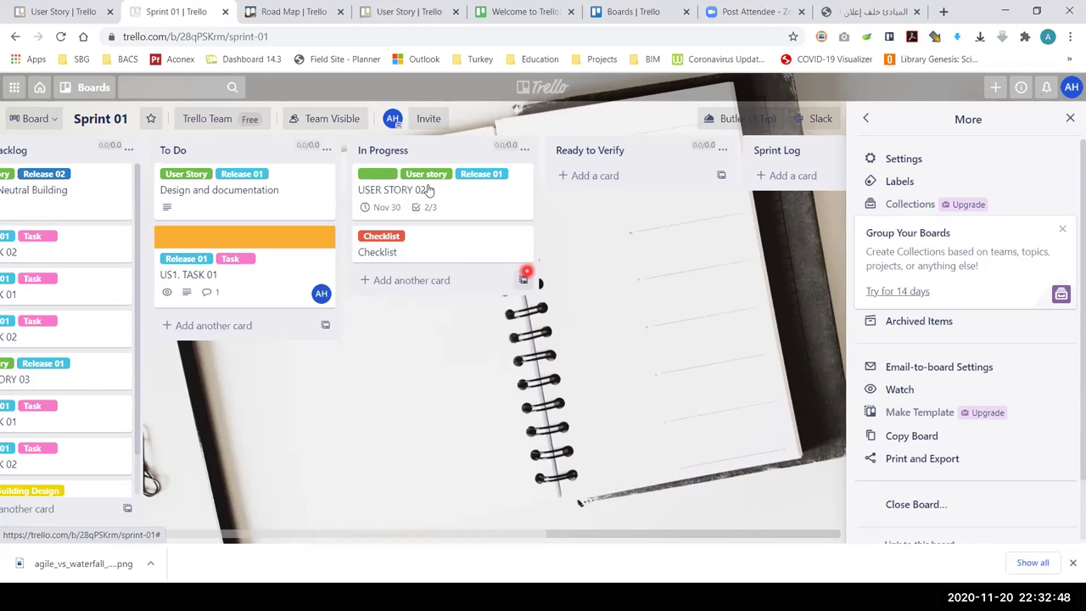
# - Add the unnamed green label and a new light green label named User story 1 to the Checklist card, and save it
pyautogui.click(521, 237)
pyautogui.click(596, 241)
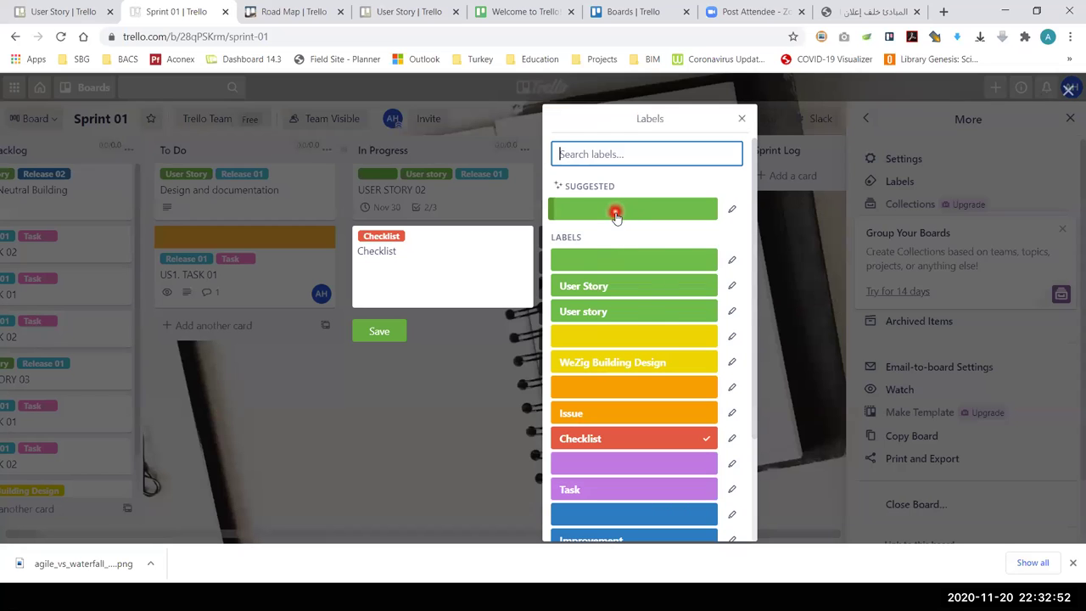
pyautogui.click(690, 266)
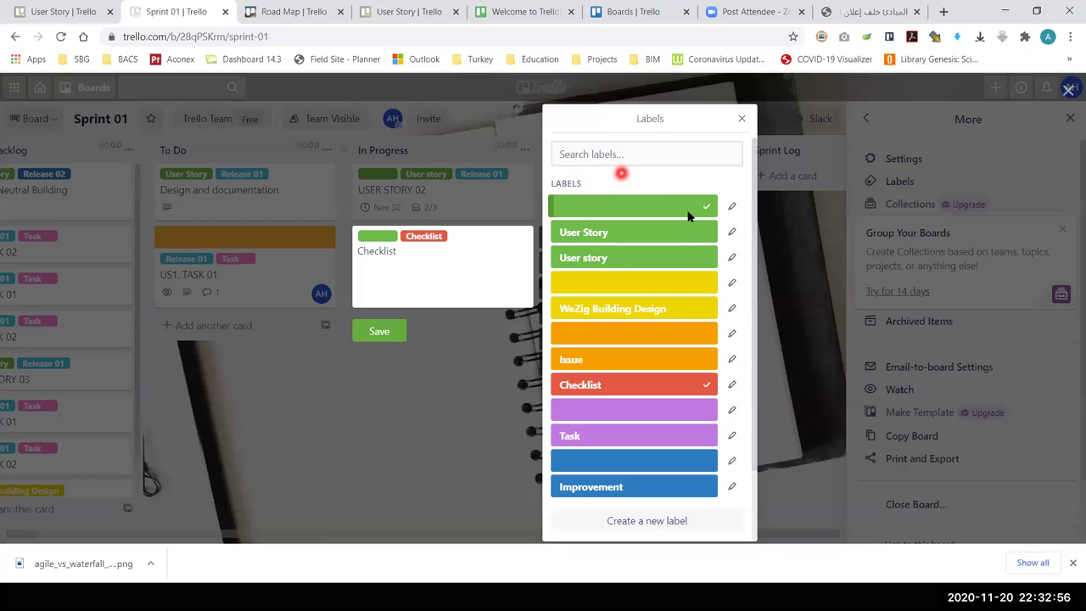
pyautogui.click(617, 156)
pyautogui.write('Use')
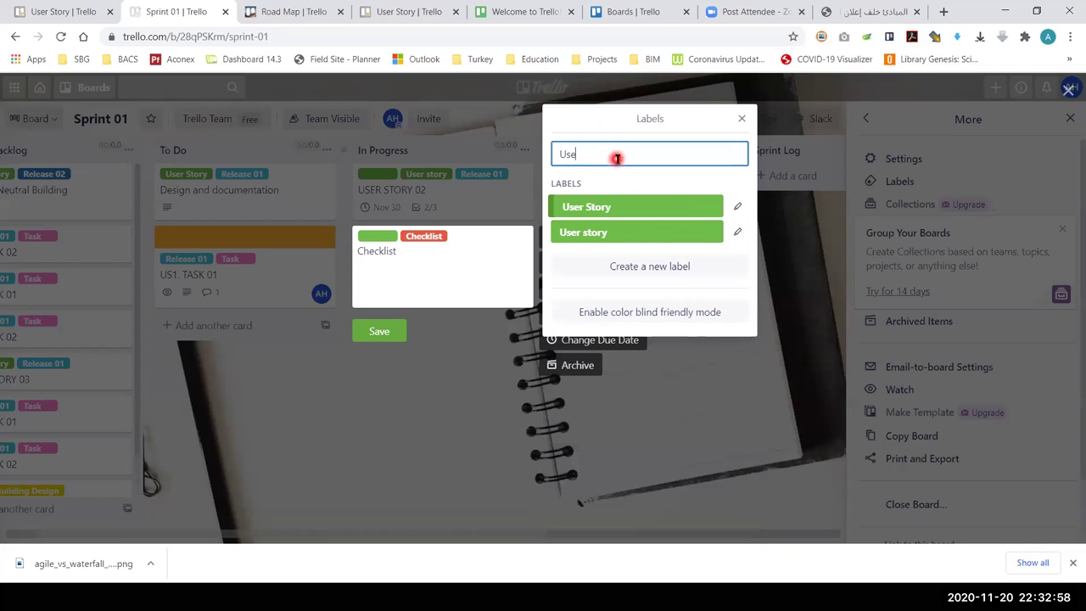
pyautogui.write('r story 1')
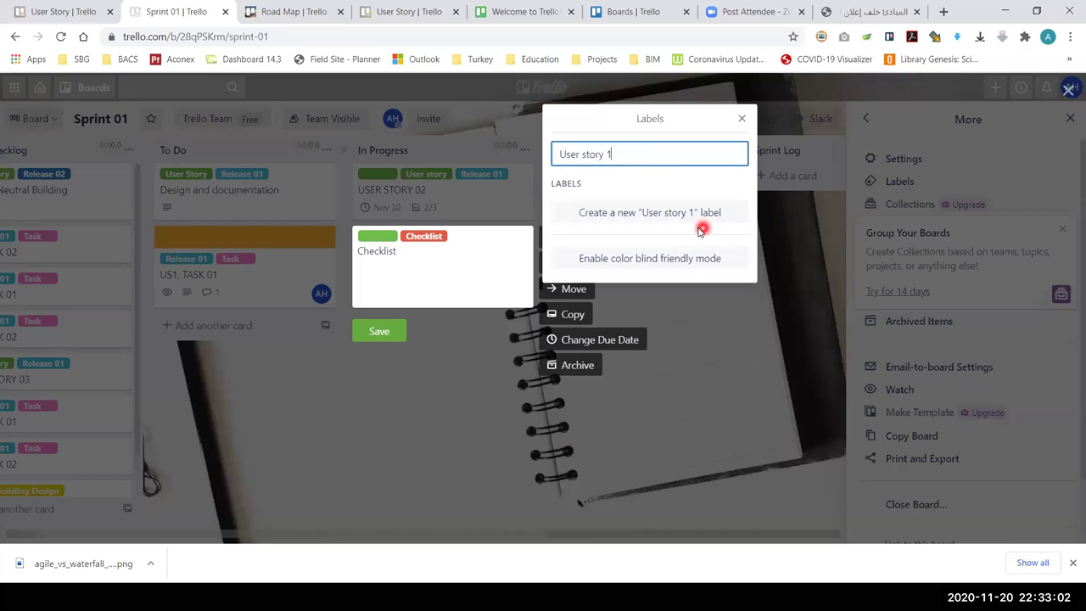
pyautogui.click(643, 213)
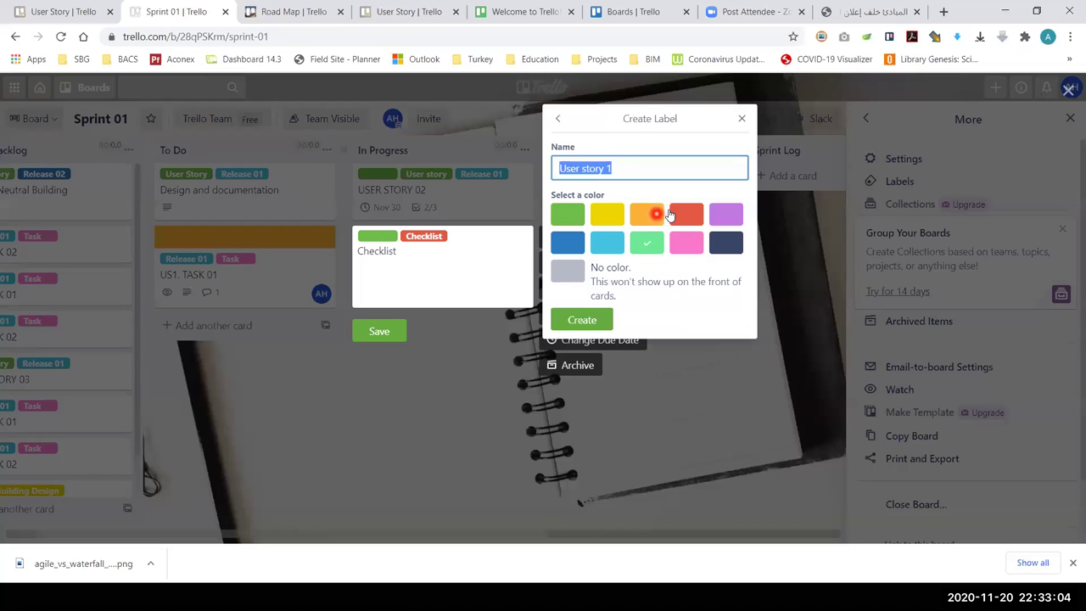
pyautogui.click(582, 321)
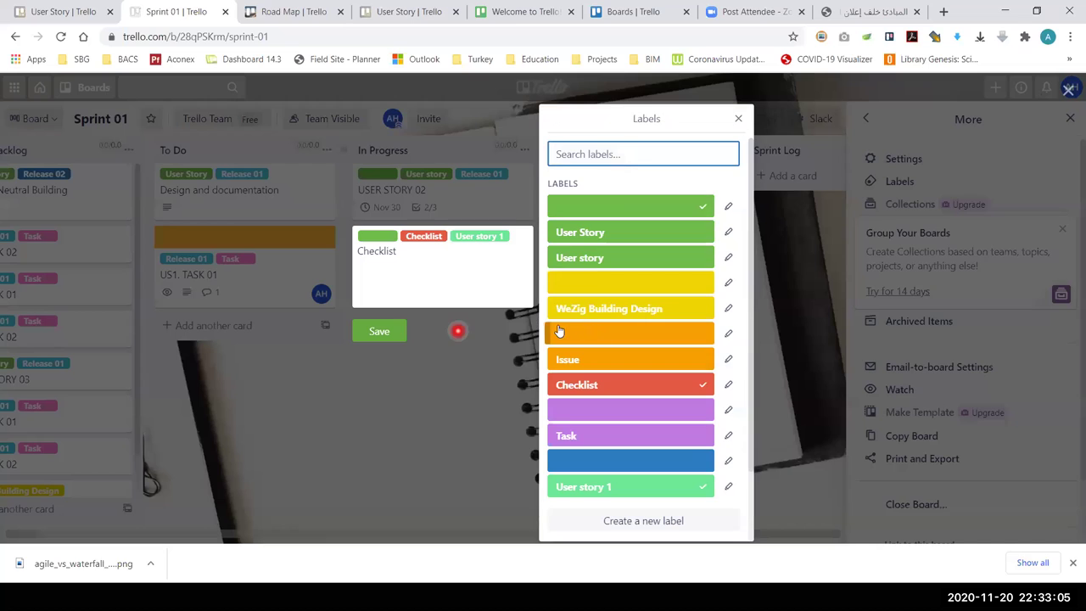
pyautogui.click(388, 329)
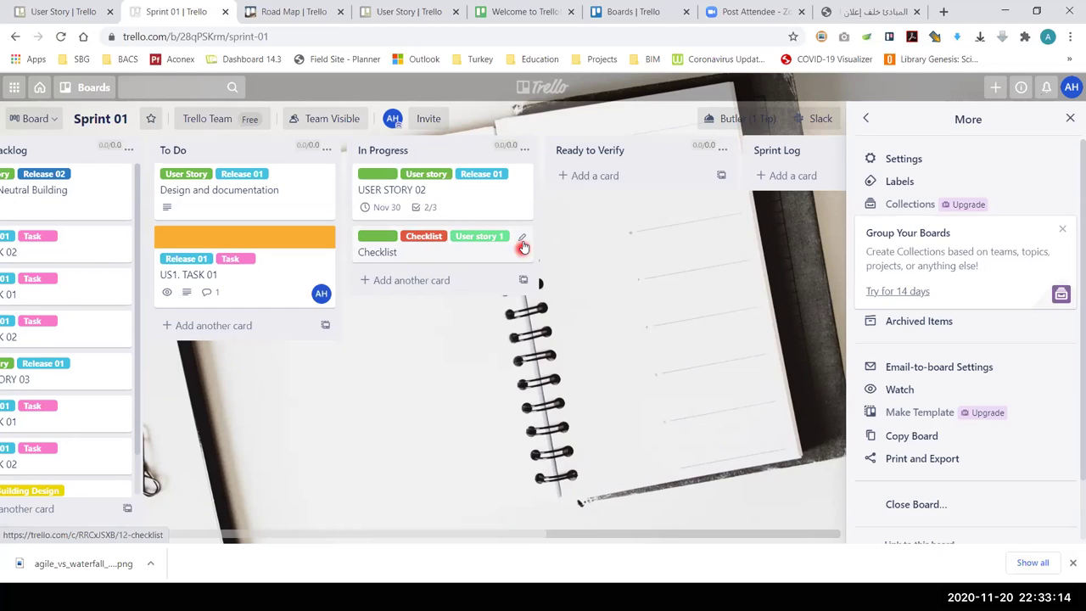
# - Examine the Checklist card's quick-edit options, then the board's labels, settings, and copy, export and closing options without changing anything
pyautogui.click(521, 241)
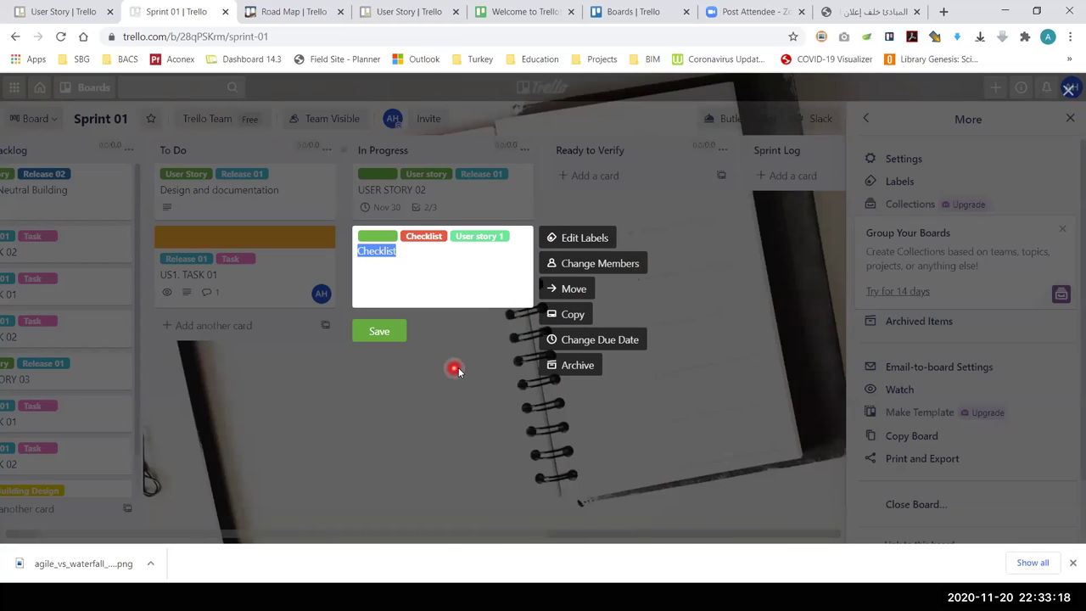
pyautogui.click(1069, 192)
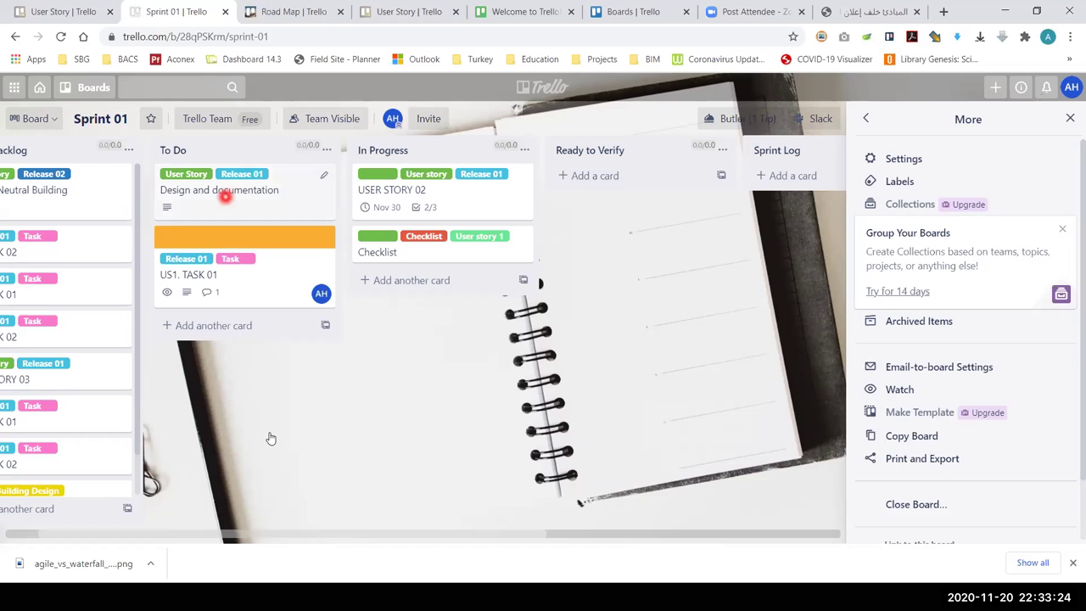
pyautogui.click(898, 181)
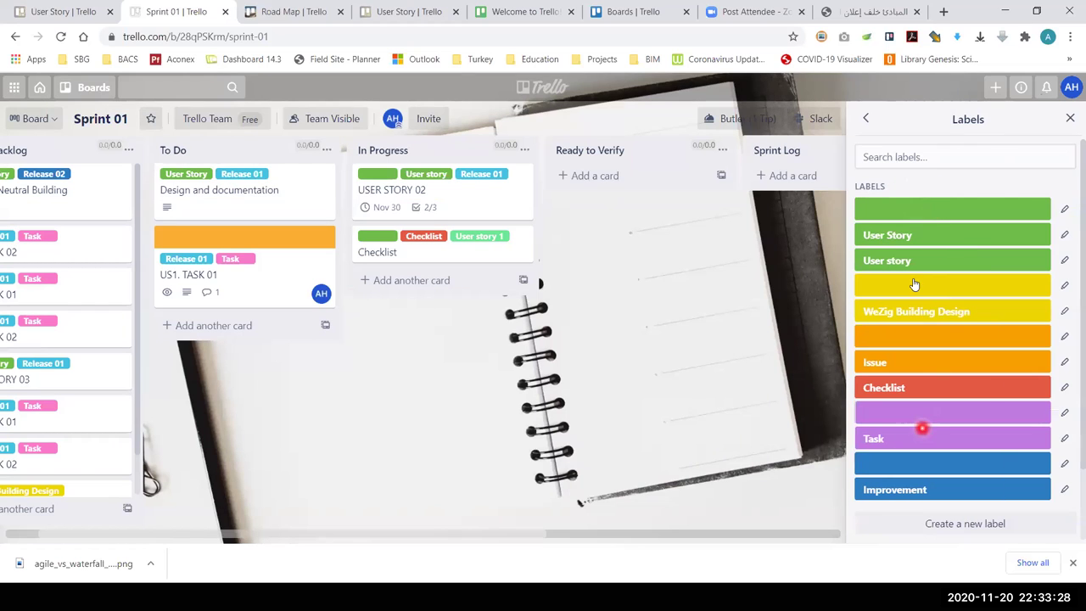
pyautogui.click(866, 120)
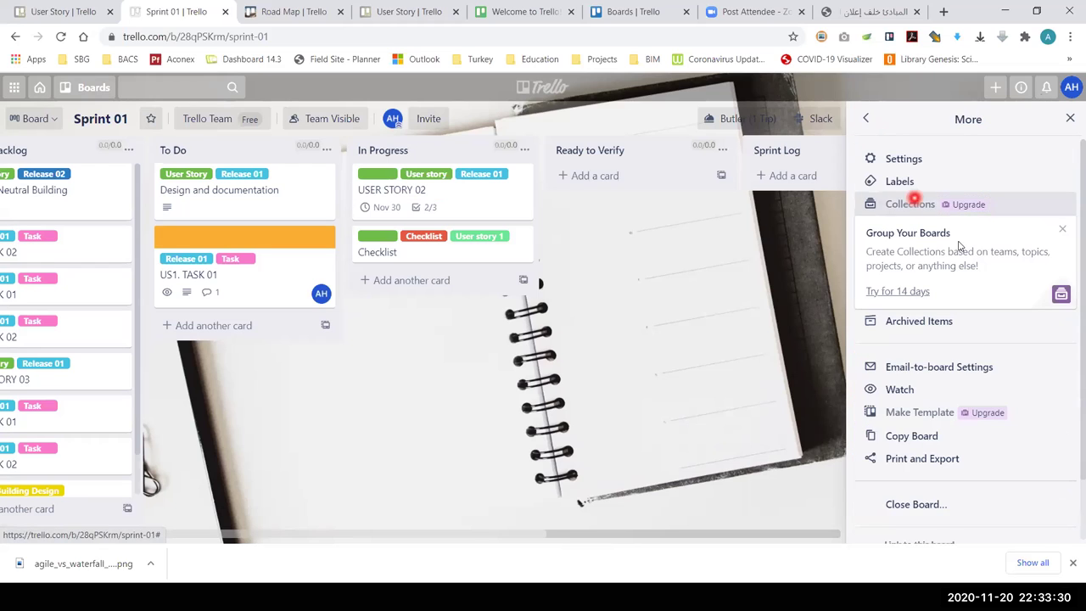
pyautogui.click(904, 160)
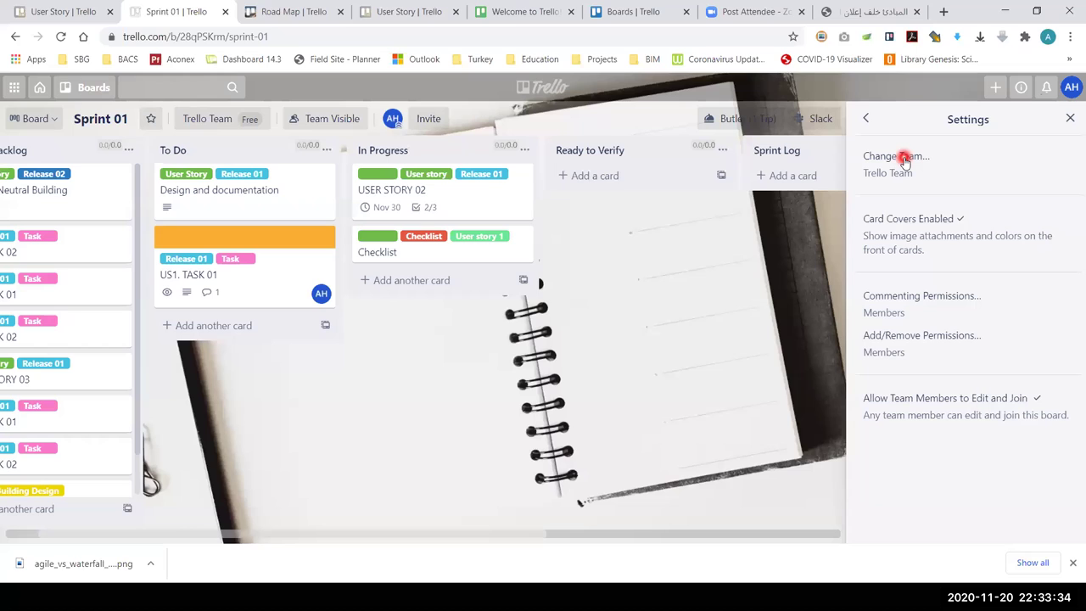
pyautogui.click(869, 119)
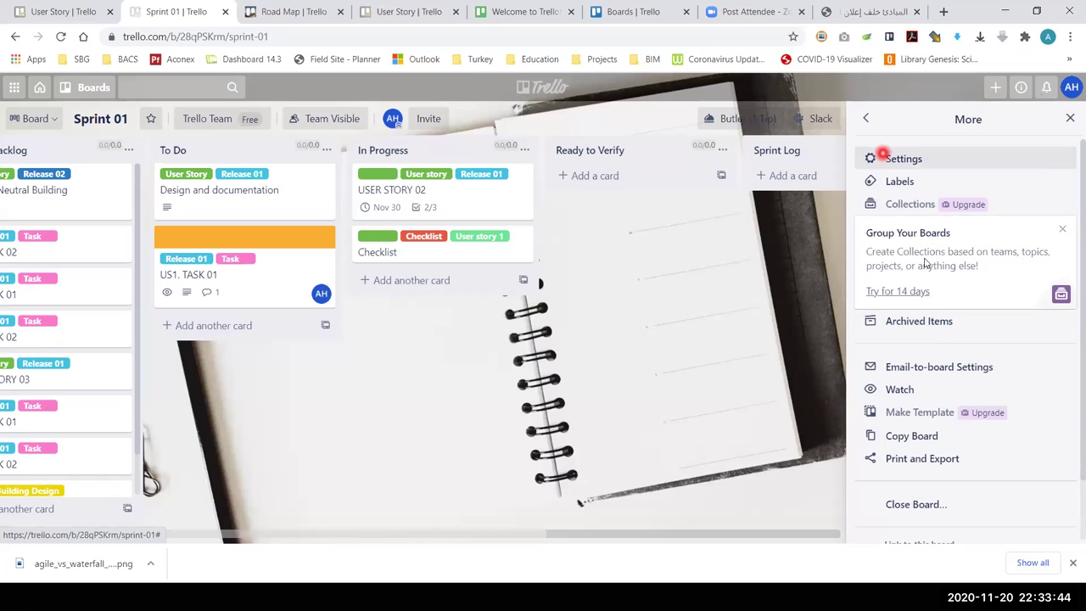
pyautogui.click(882, 158)
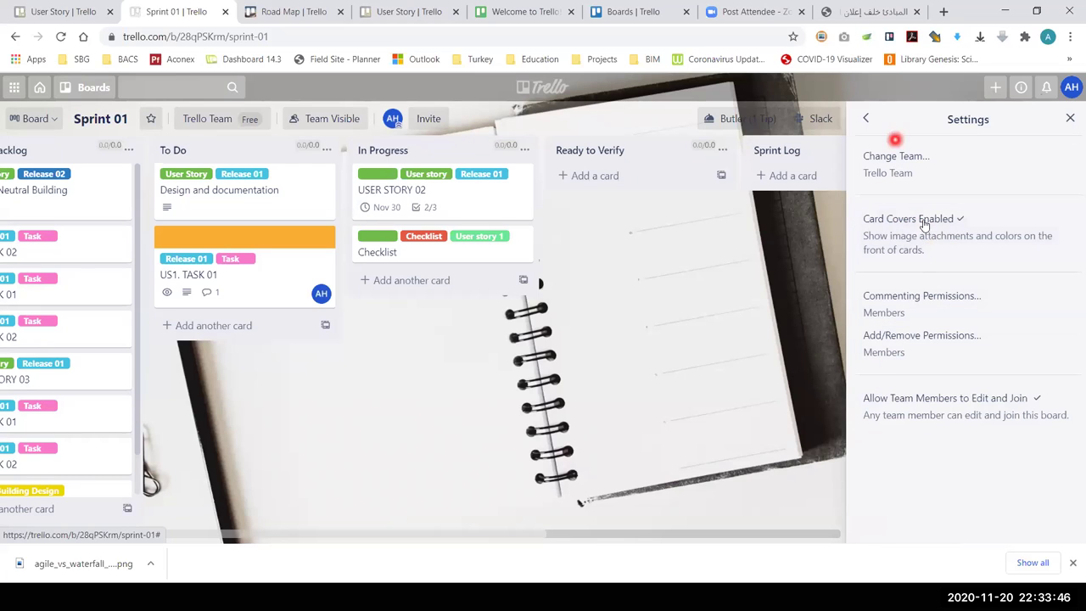
pyautogui.click(867, 119)
pyautogui.scroll(-1, 942, 254)
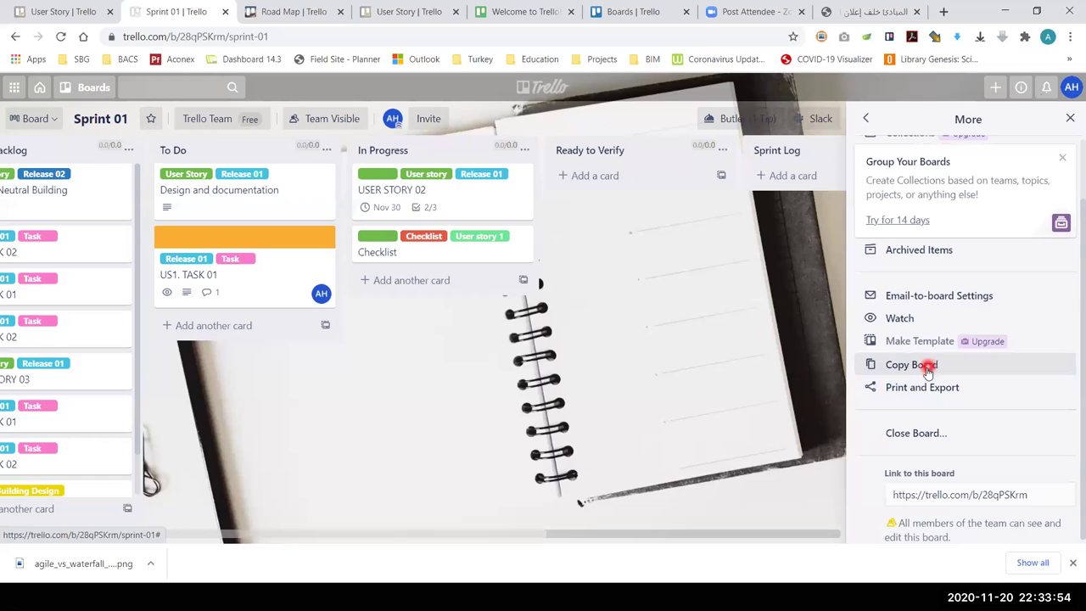
pyautogui.scroll(1, 935, 384)
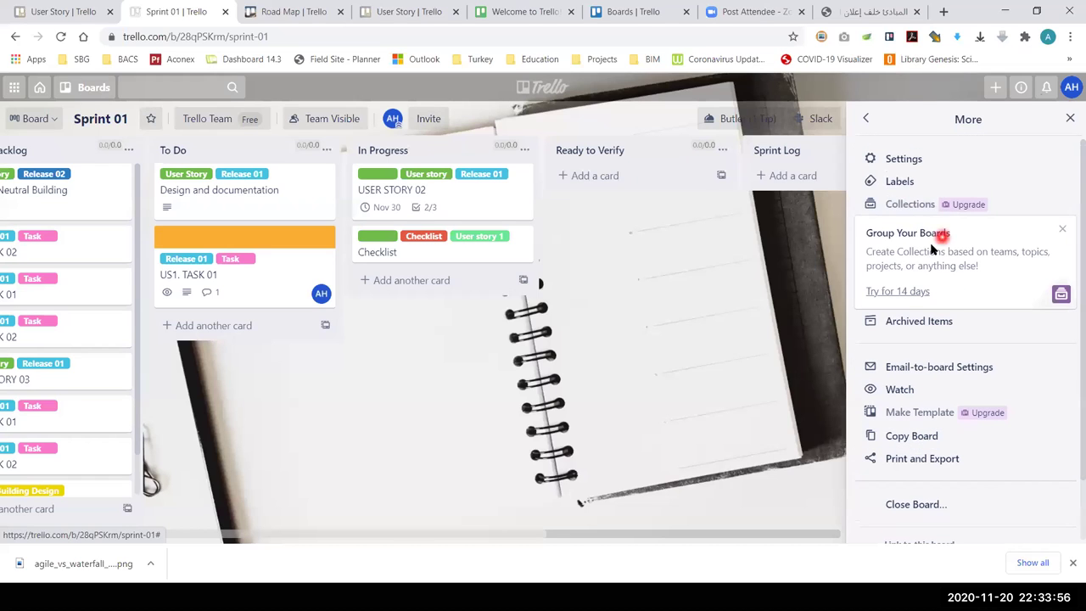
pyautogui.scroll(-1, 952, 545)
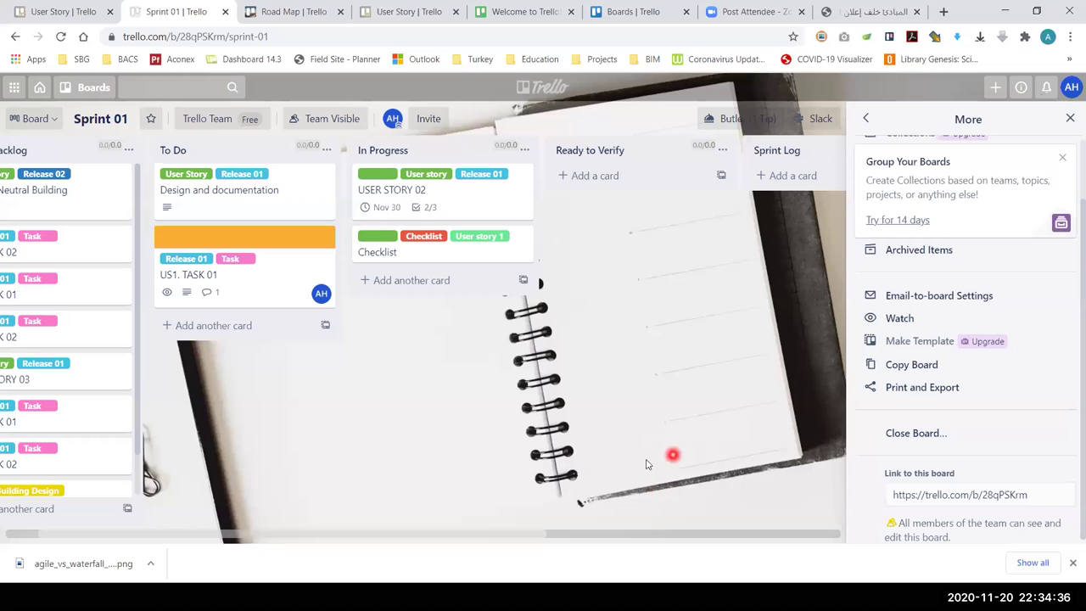
# - Switch to the AGILE For BIM.pptx presentation in PowerPoint
pyautogui.hotkey('alt', 'Tab')
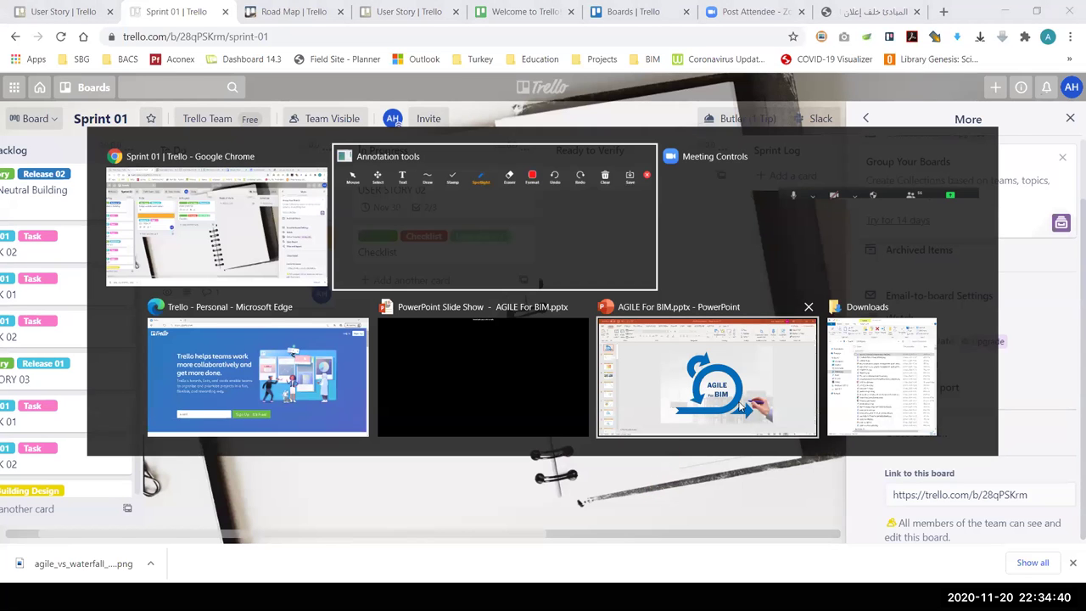
pyautogui.click(703, 421)
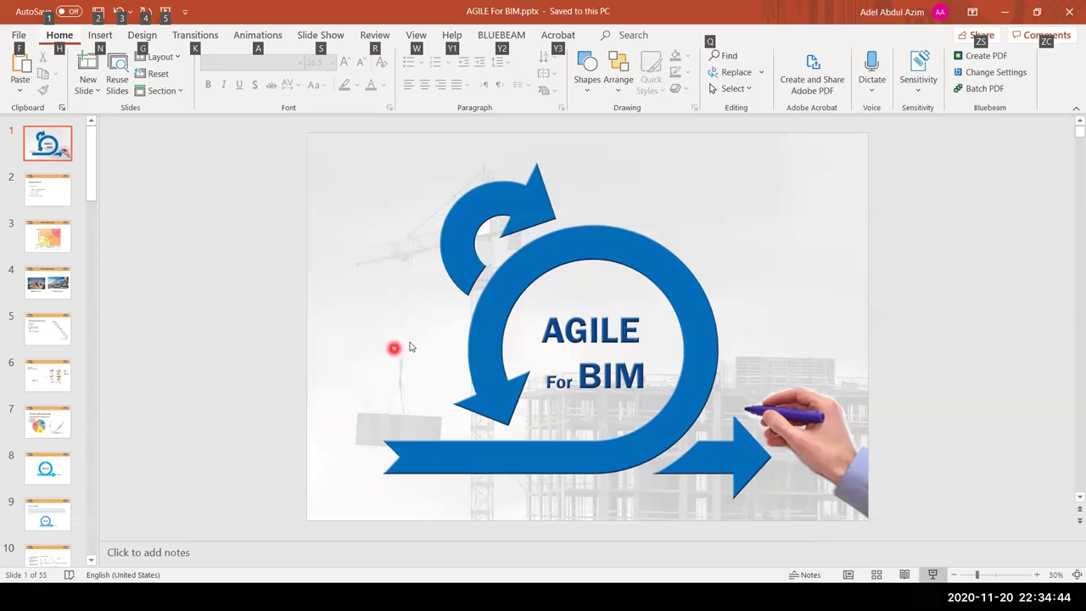
pyautogui.click(929, 402)
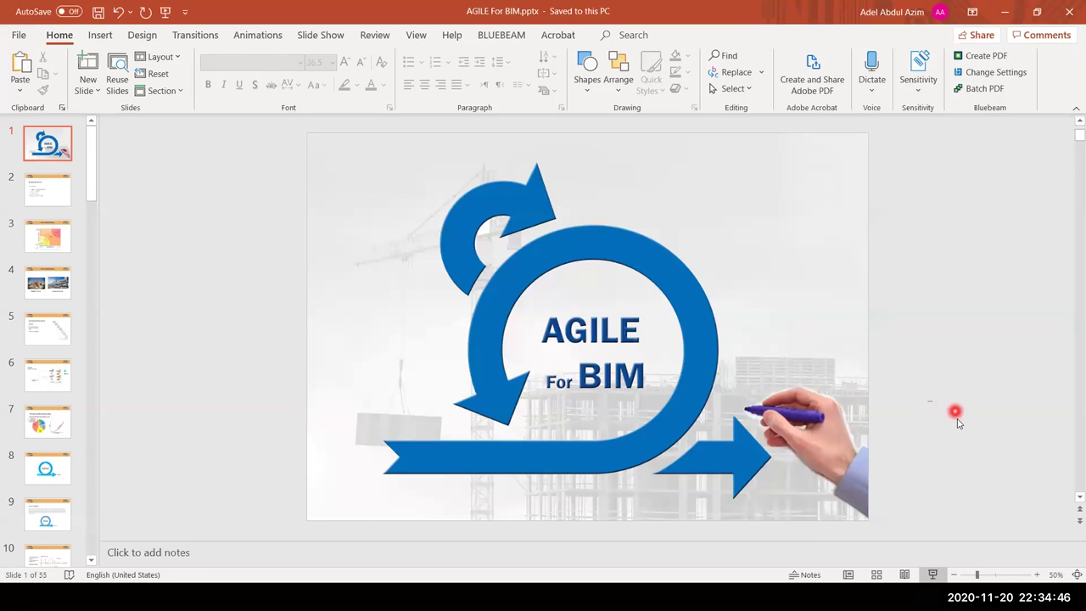